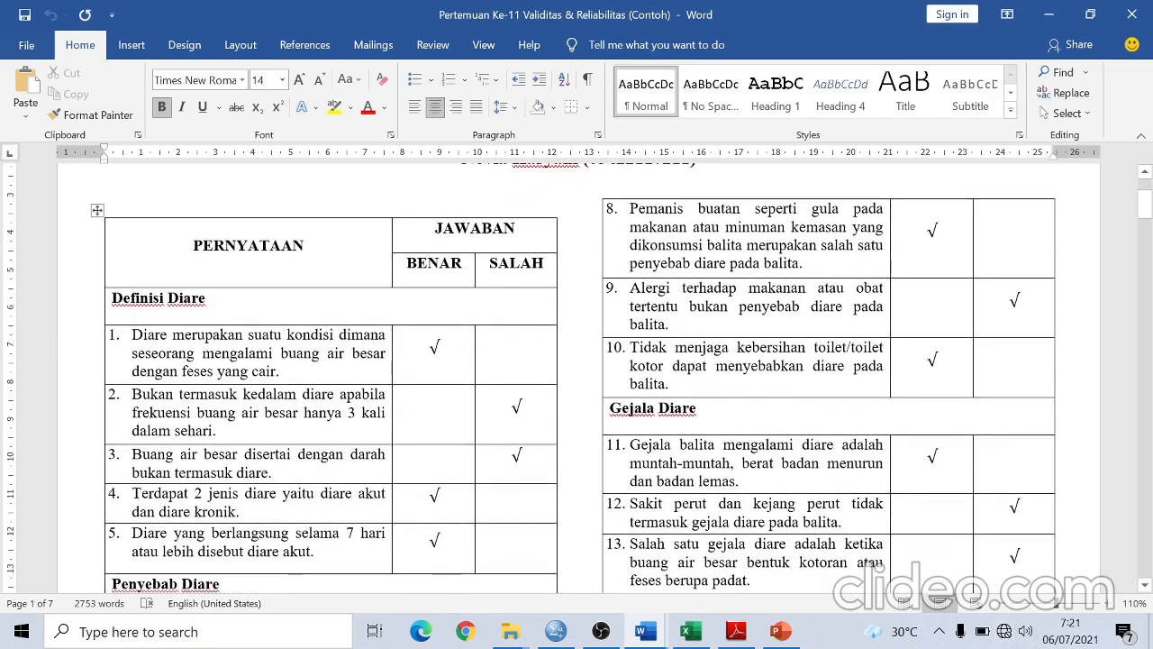
Look over the diarrhoea questionnaire's statements and their BENAR/SALAH answer key
scroll(576, 379, down, 3)
scroll(576, 379, up, 1)
scroll(576, 378, up, 1)
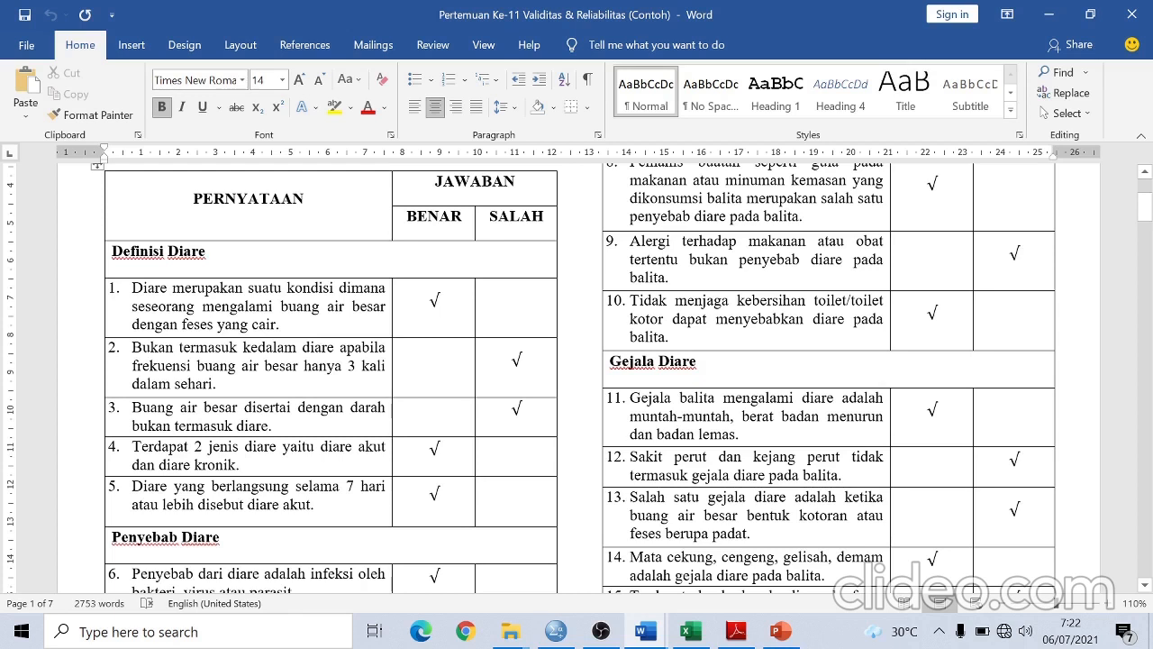
Switch to the open PDF in Adobe Reader and examine the Pythagoras essay test's instructions and questions 1 to 4
mouse_move(771, 641)
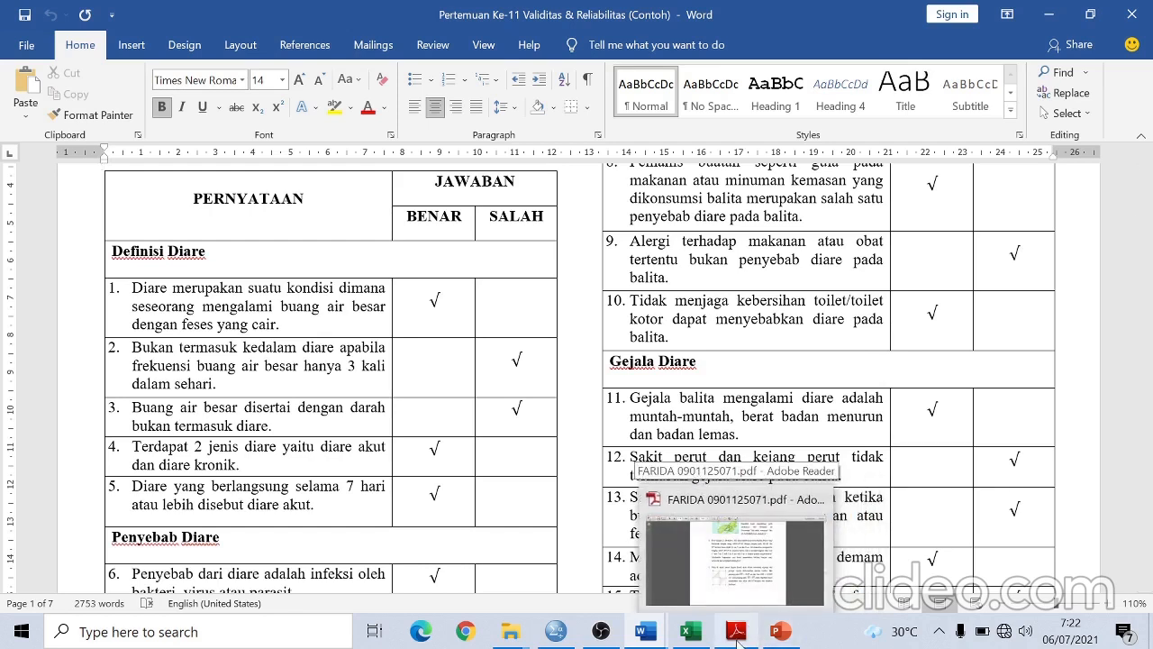
click(737, 633)
scroll(649, 378, up, 20)
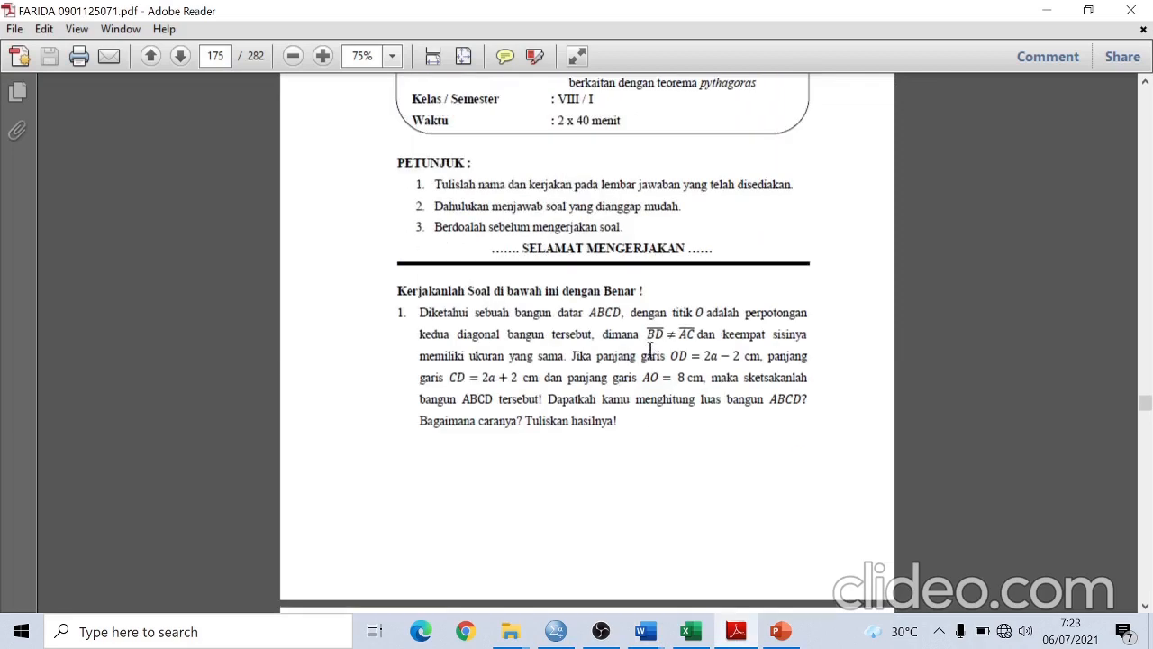
scroll(647, 350, up, 4)
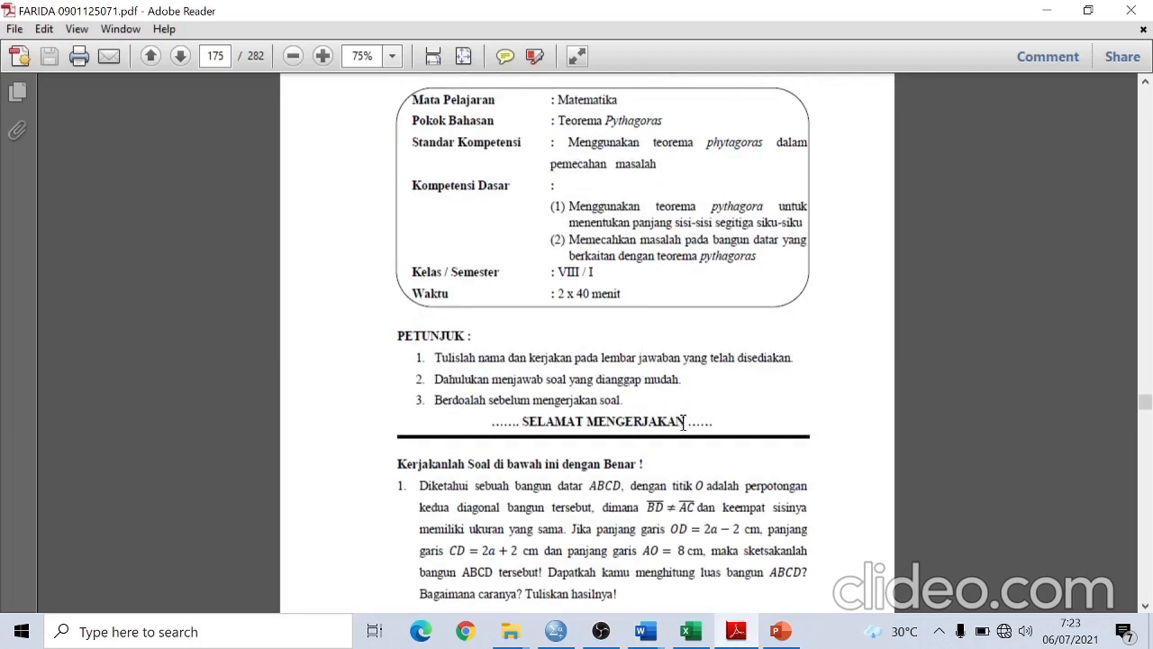
scroll(708, 485, down, 5)
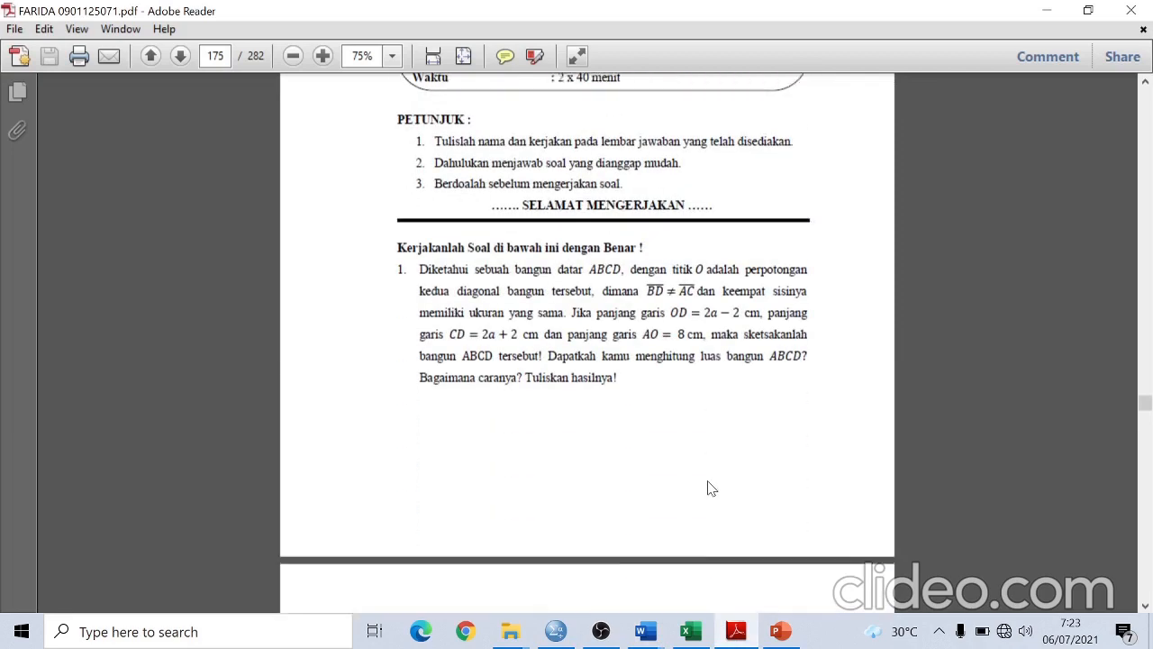
scroll(708, 488, down, 2)
scroll(708, 487, down, 10)
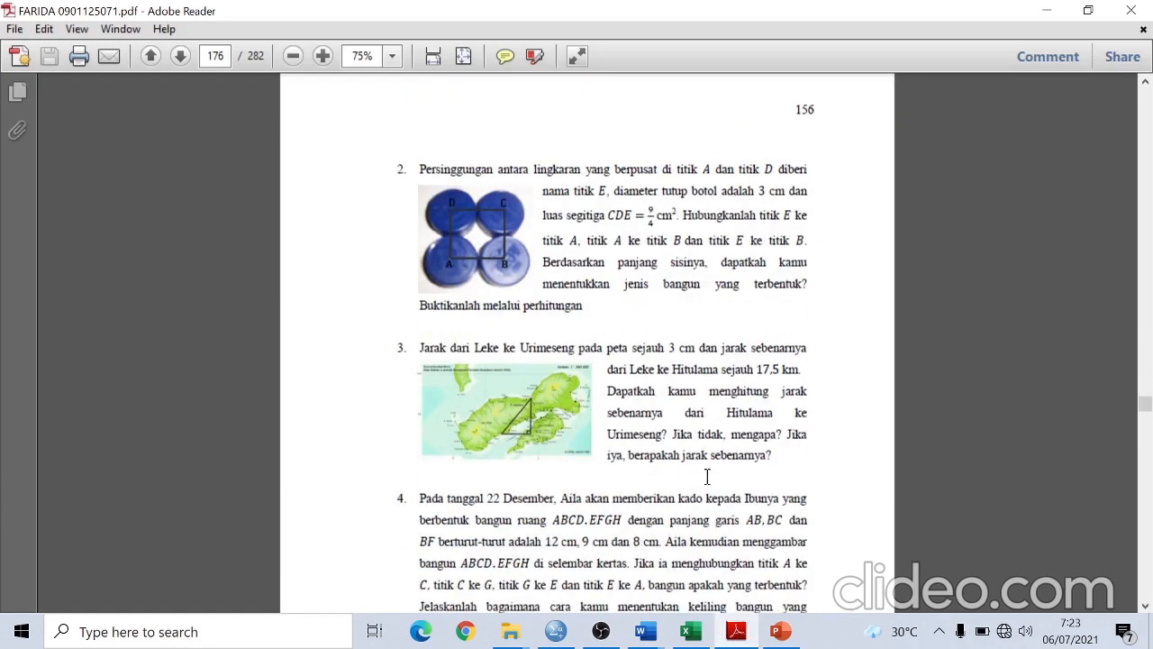
scroll(709, 477, down, 1)
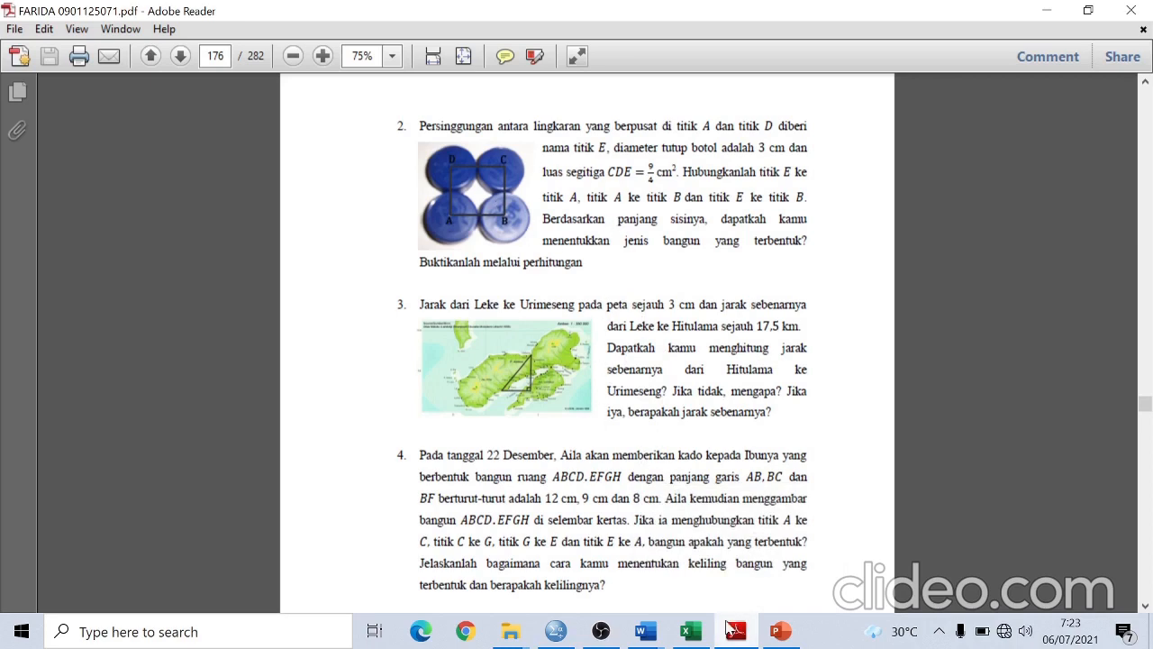
Return to the Word document and compare the 15-item diarrhoea questionnaire with the R1–R30 respondent score table on page 2
mouse_move(659, 638)
click(714, 569)
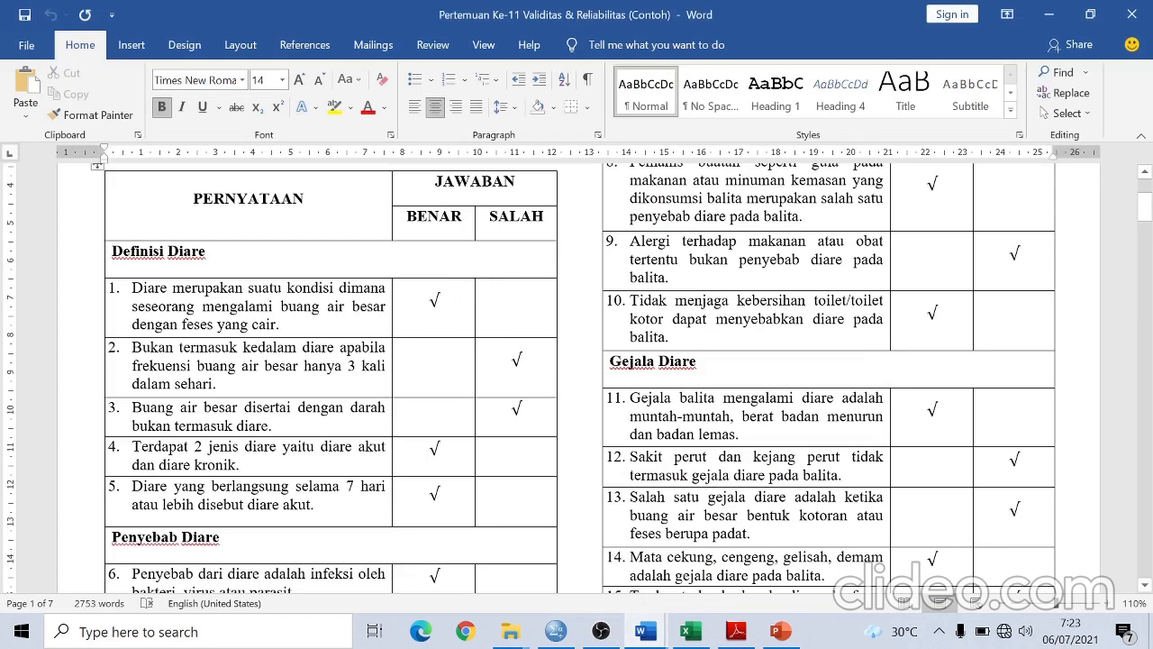
double_click(434, 301)
scroll(673, 349, down, 3)
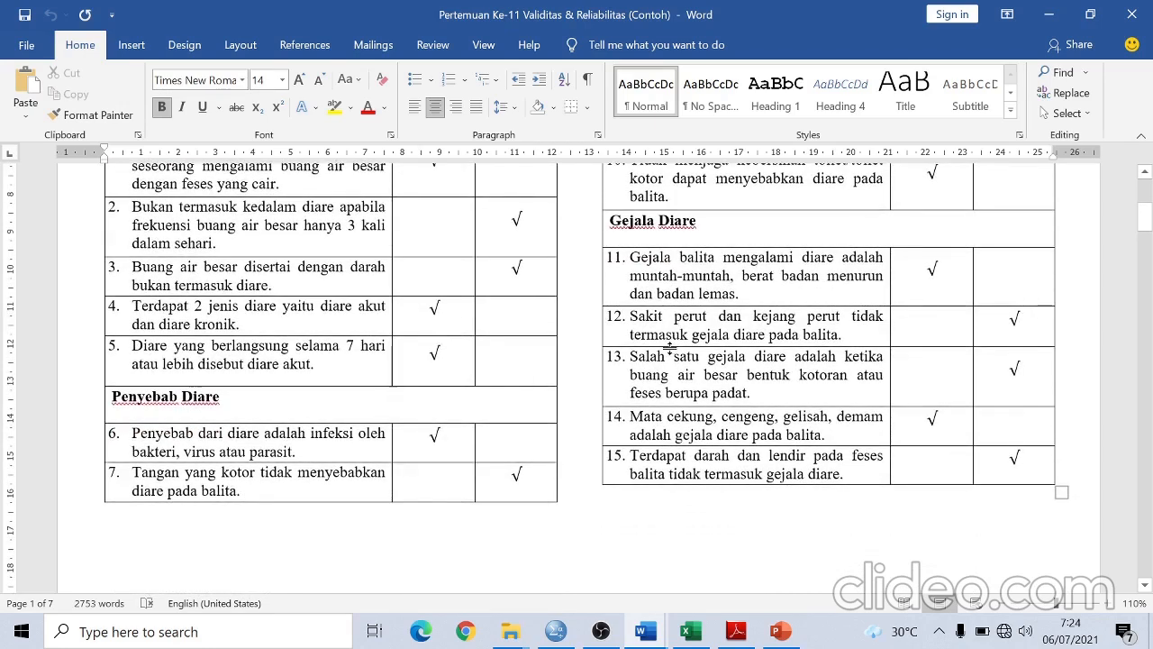
scroll(670, 349, down, 5)
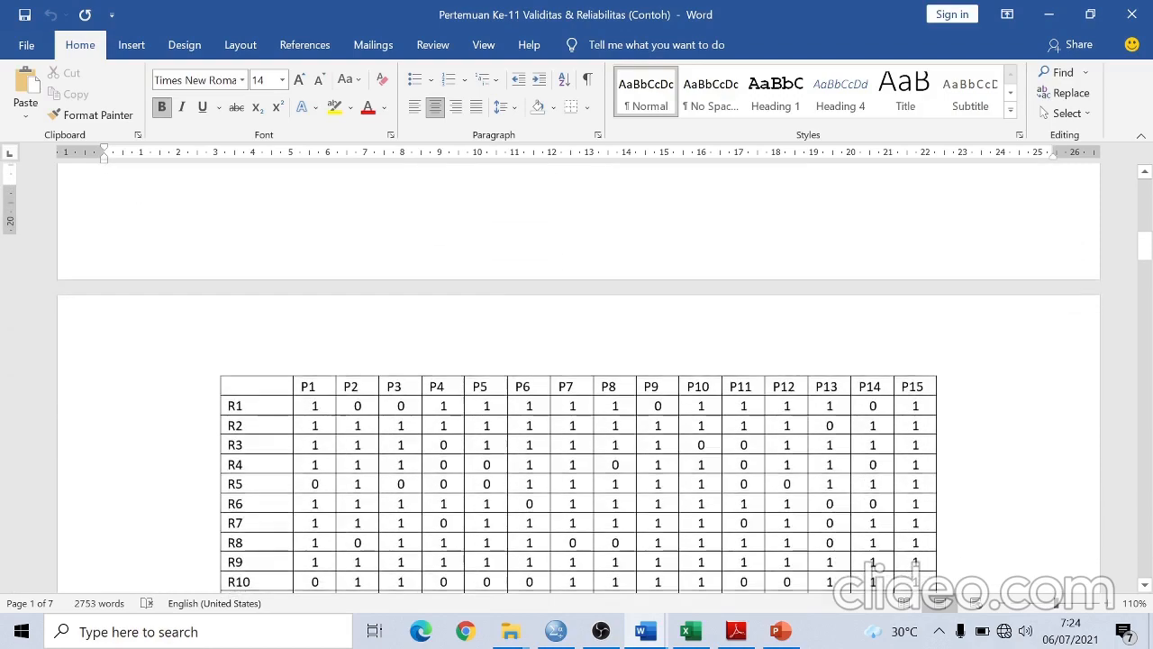
scroll(670, 348, down, 4)
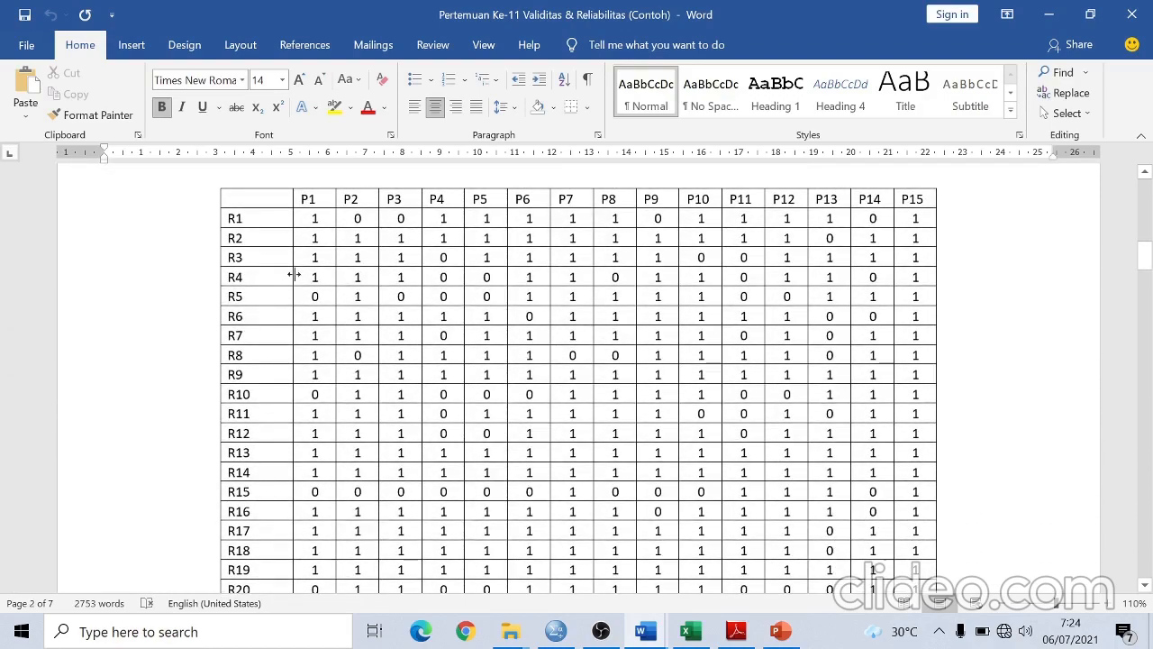
scroll(295, 410, down, 4)
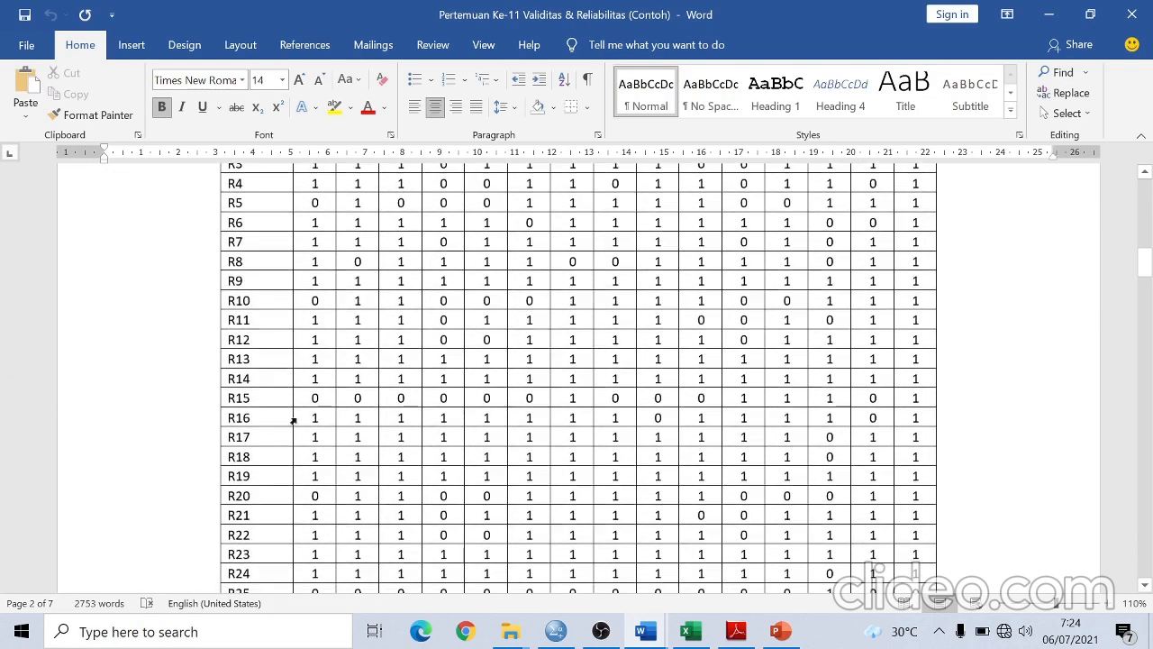
scroll(405, 554, down, 1)
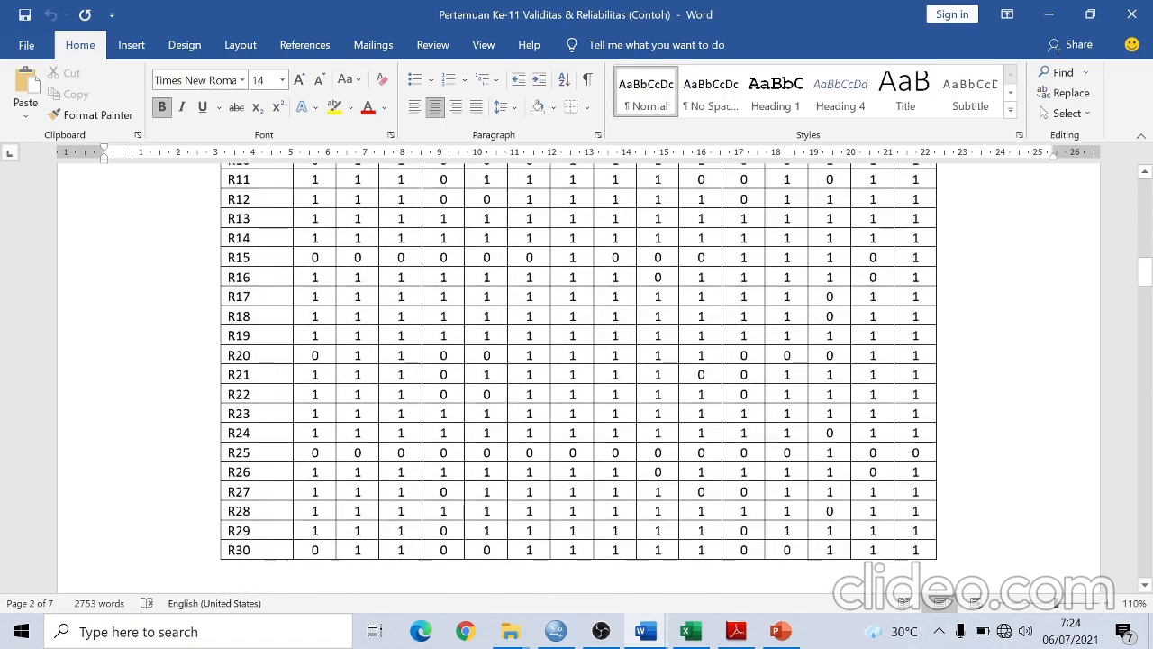
scroll(870, 407, up, 8)
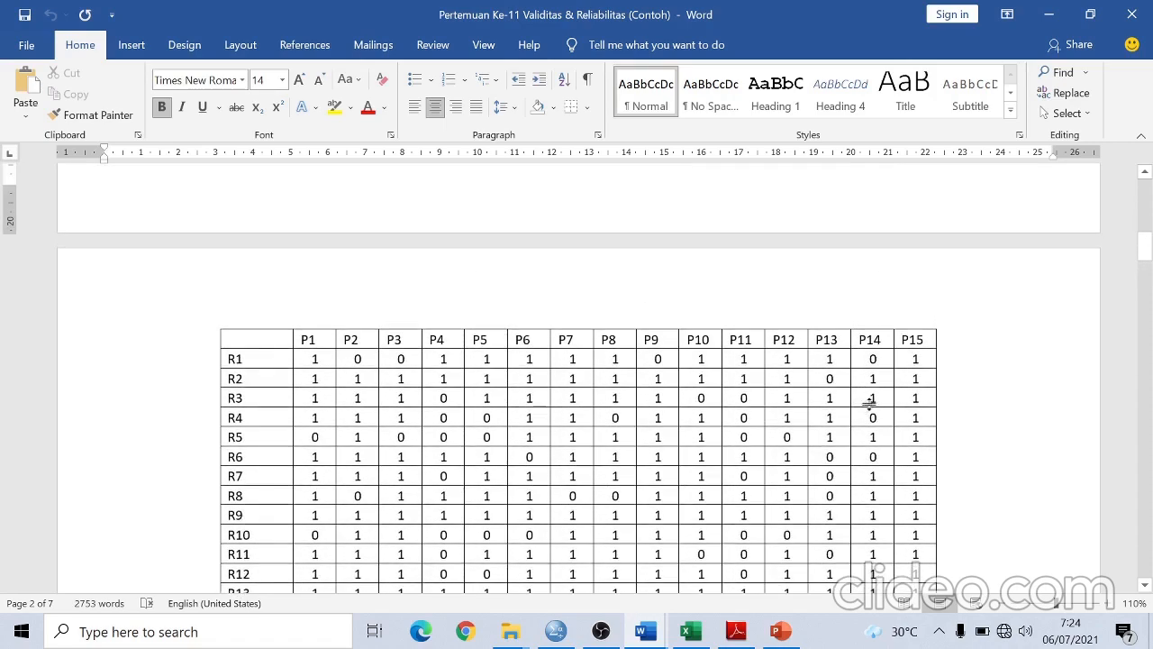
scroll(871, 407, up, 6)
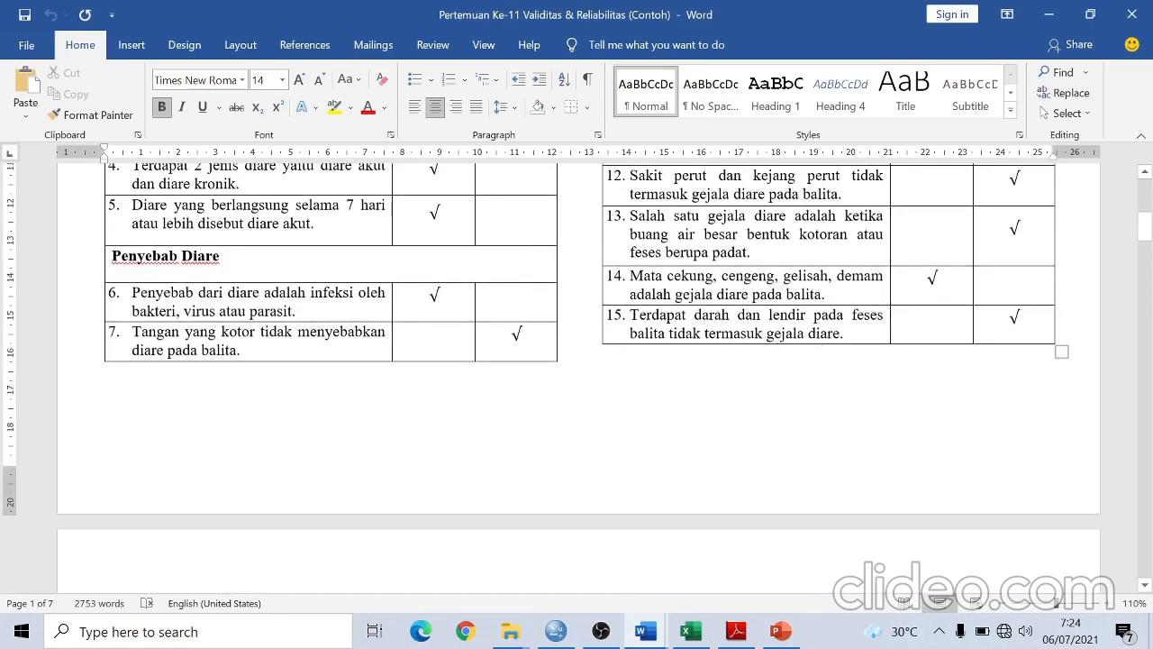
scroll(576, 378, down, 10)
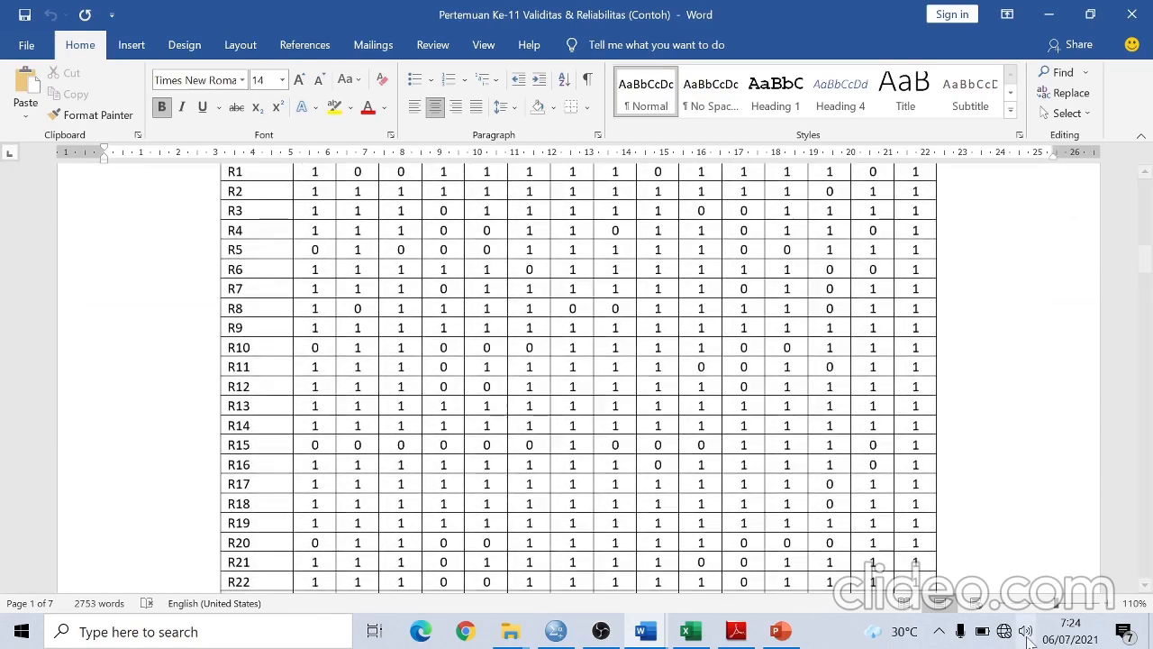
Reduce the document's zoom to 70% and bring the whole R1–R30 score table into view
click(1003, 602)
click(1003, 603)
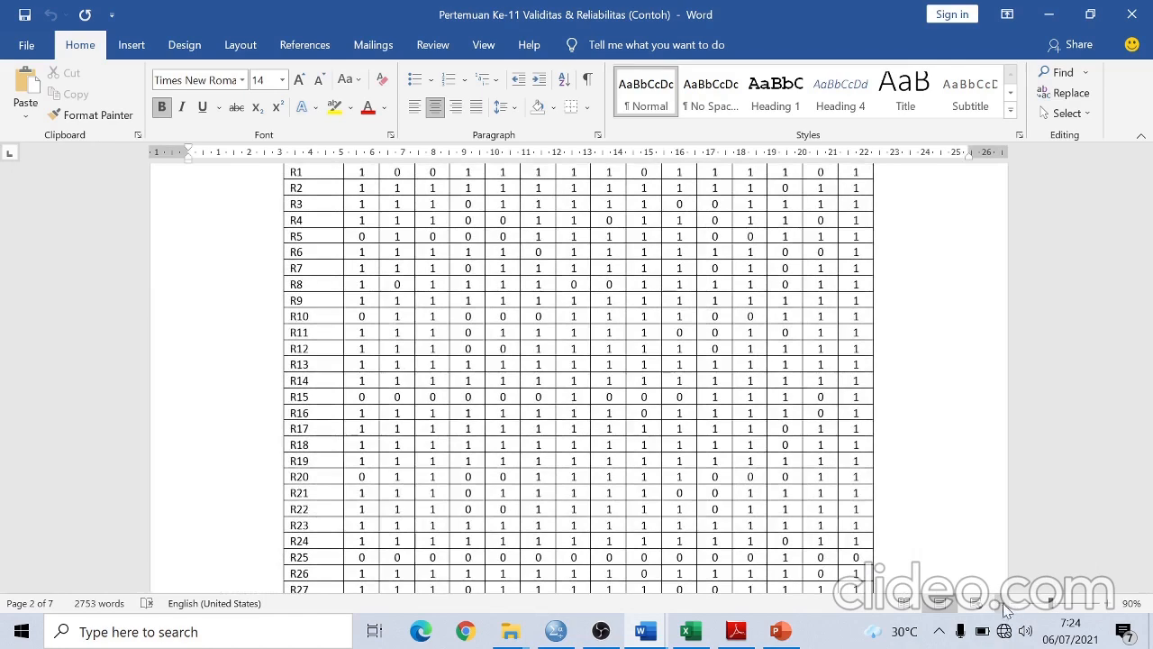
click(1007, 608)
click(1008, 607)
scroll(487, 245, up, 1)
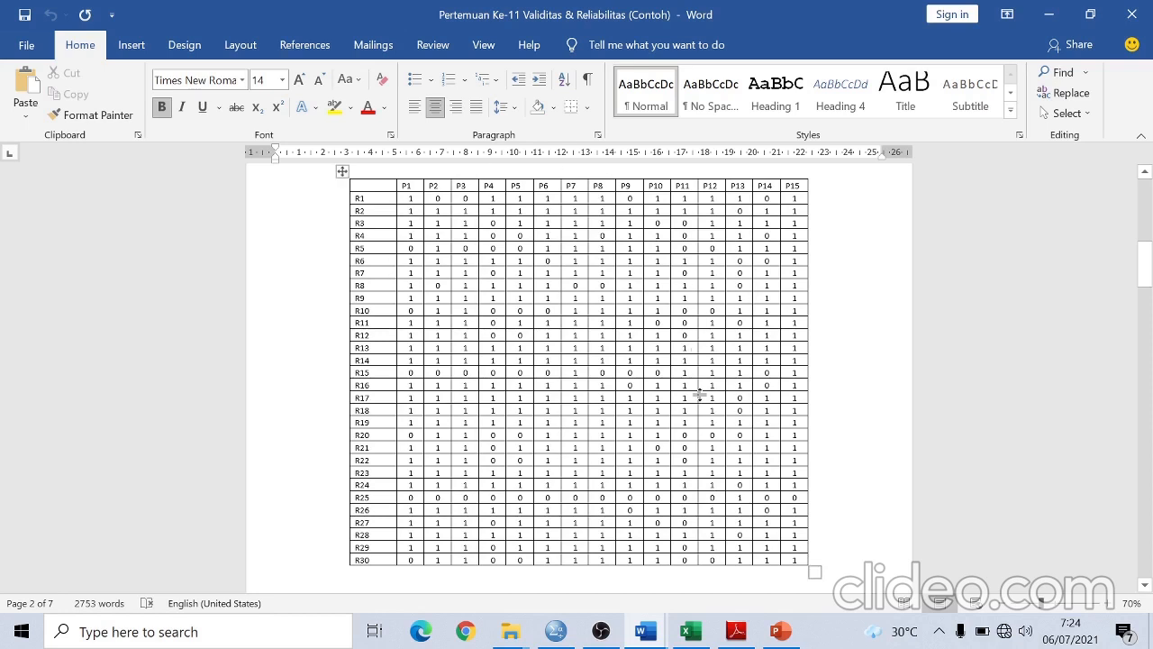
Switch to the Excel workbook and enlarge the VALIDITAS sheet to 100%, showing its header row
click(691, 637)
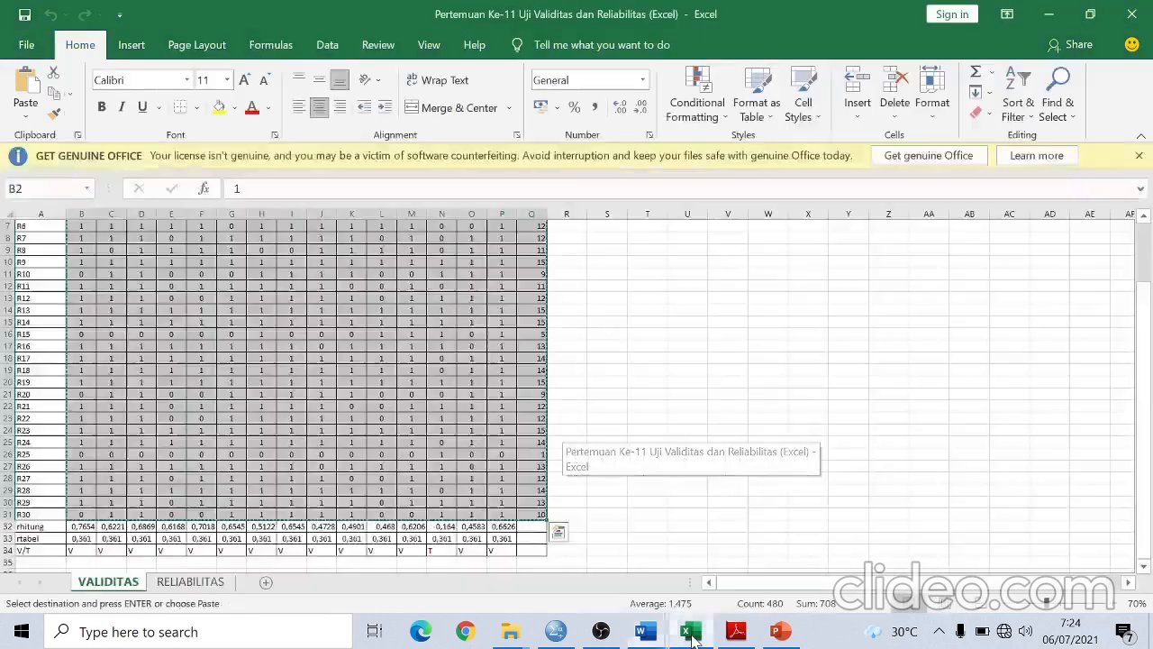
scroll(593, 448, up, 2)
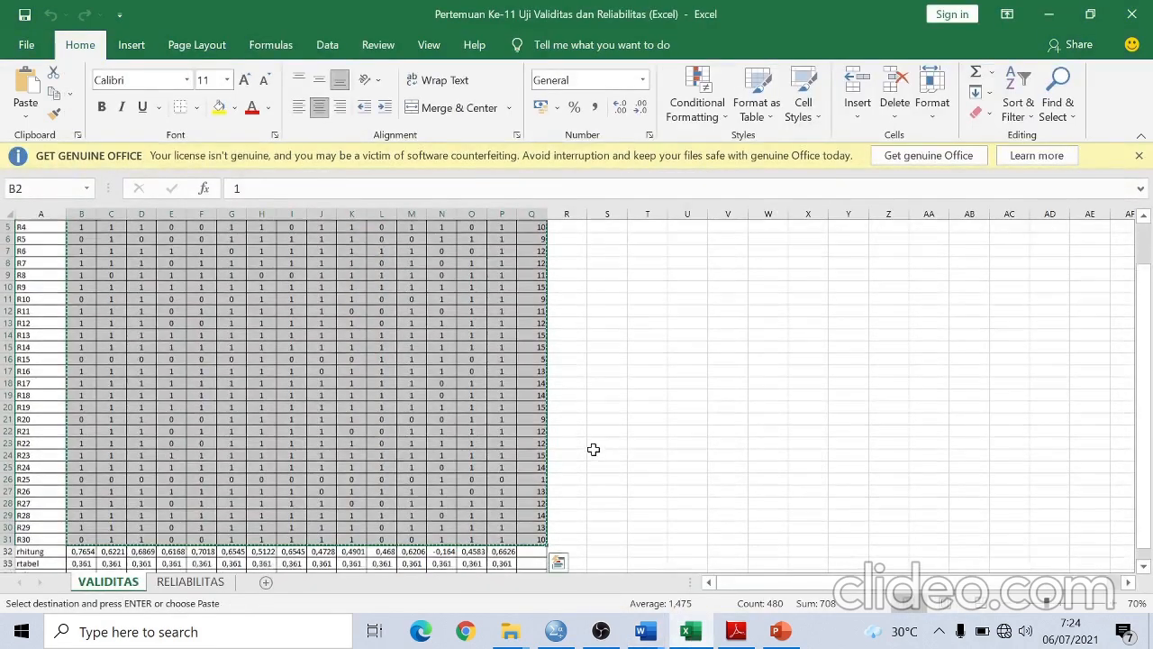
click(1117, 604)
click(1118, 604)
click(1117, 604)
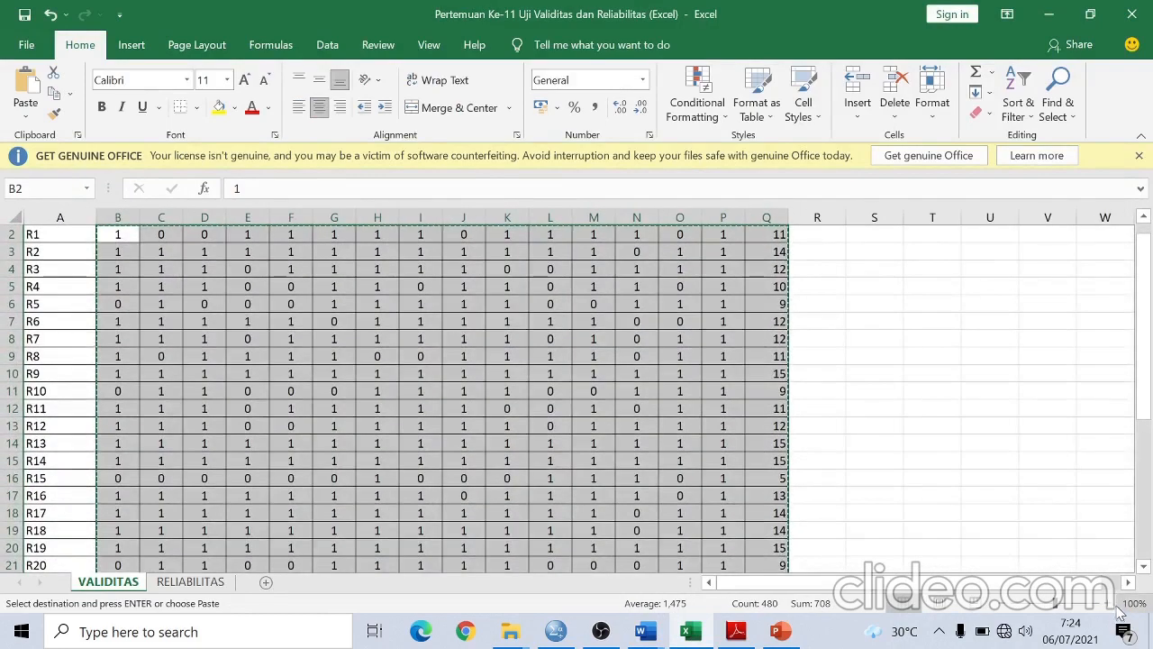
scroll(477, 420, up, 1)
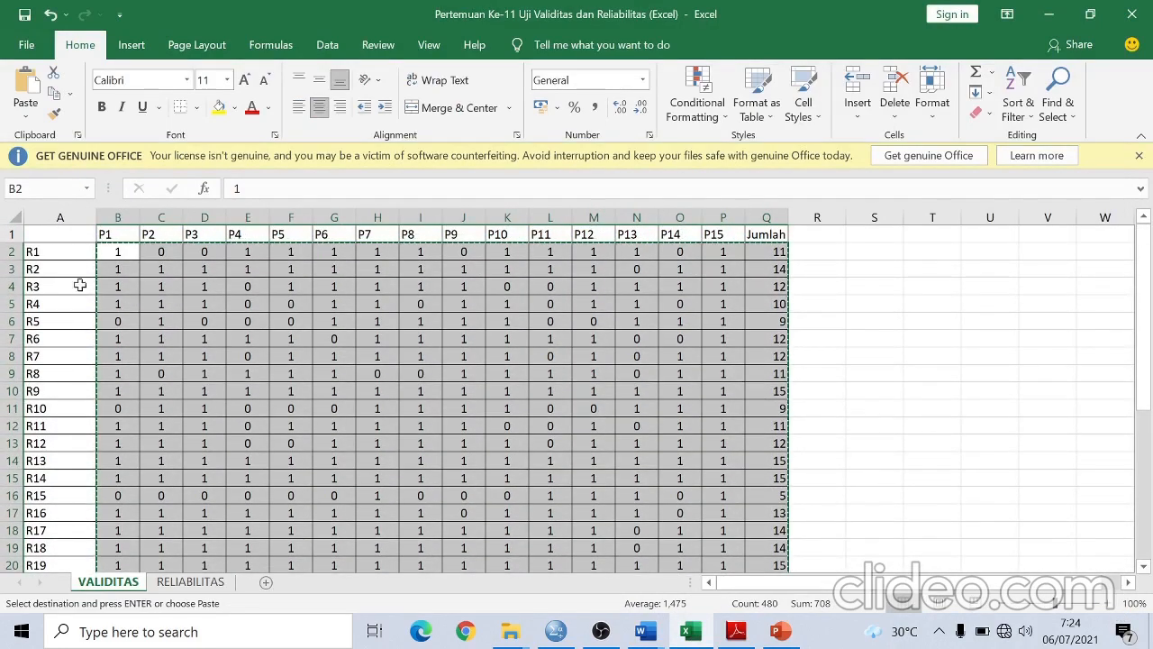
Examine respondents R1 to R30, item headers P1 to P15, and the formula for R1's total in the Jumlah column
scroll(74, 261, down, 6)
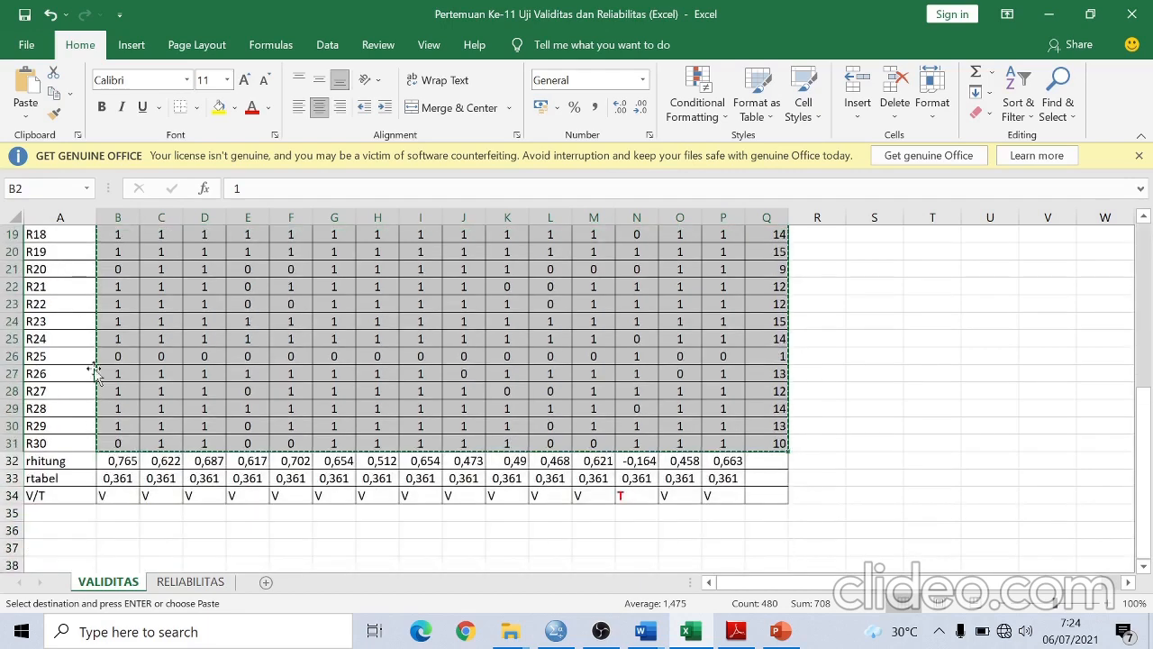
click(87, 447)
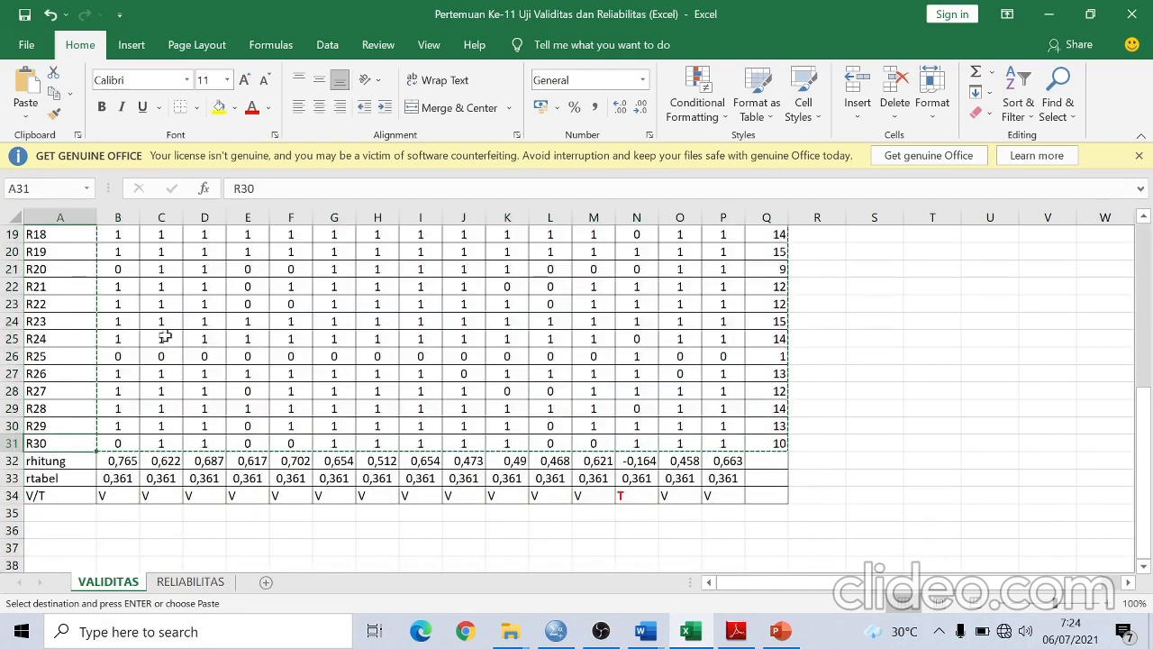
scroll(159, 244, up, 6)
click(125, 238)
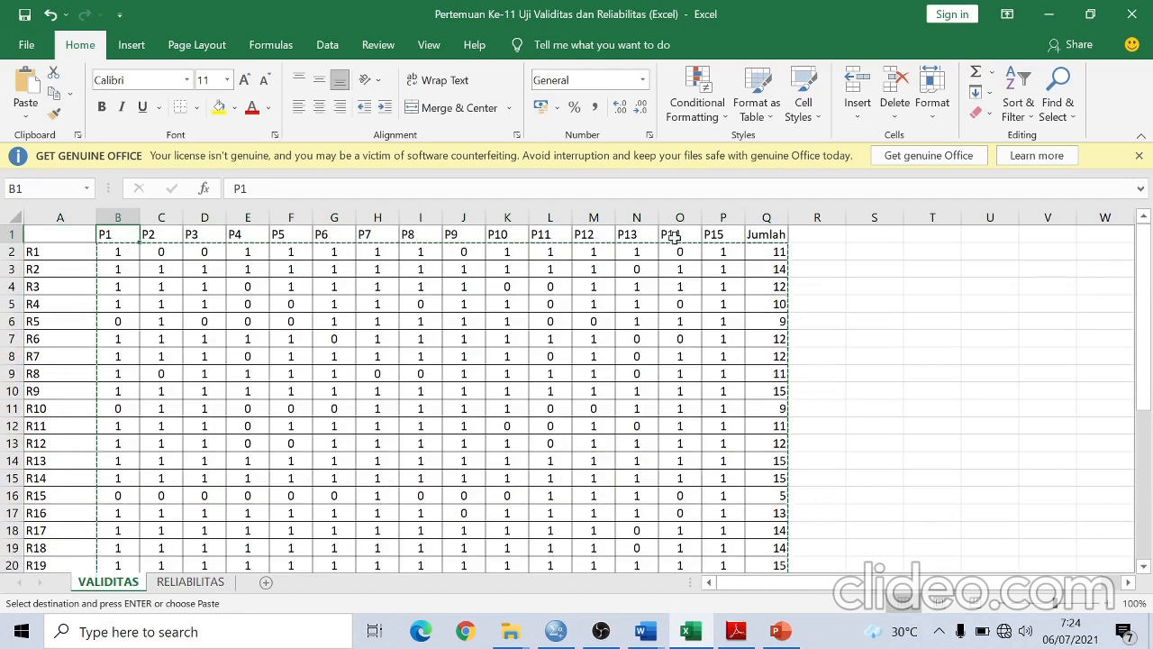
click(722, 237)
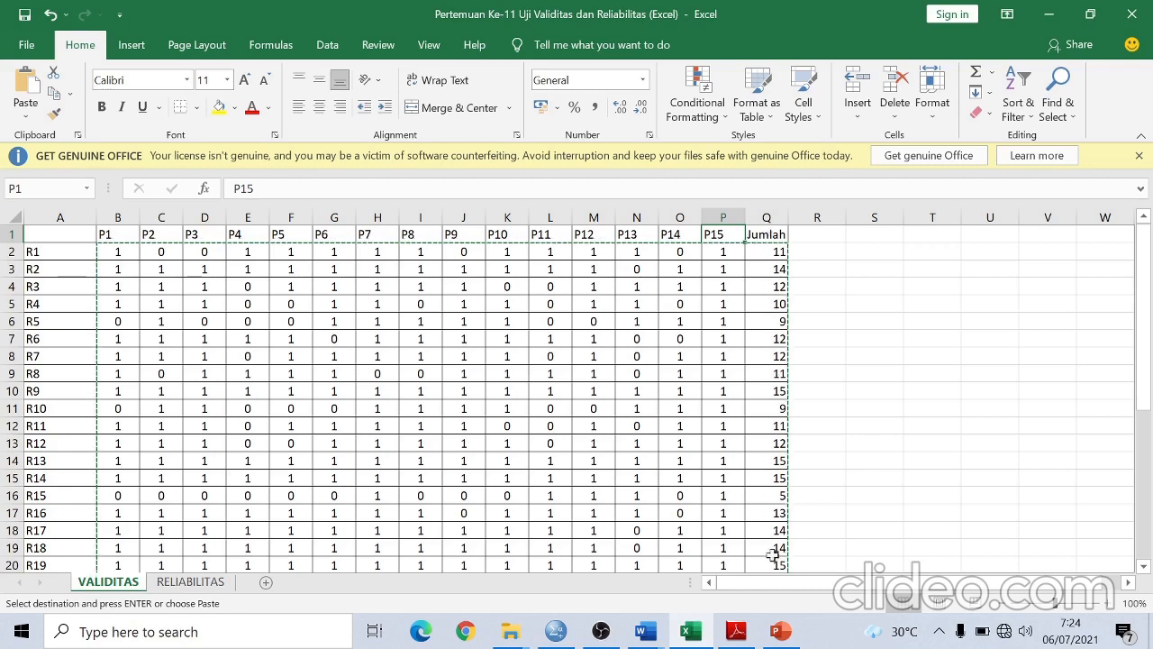
click(777, 253)
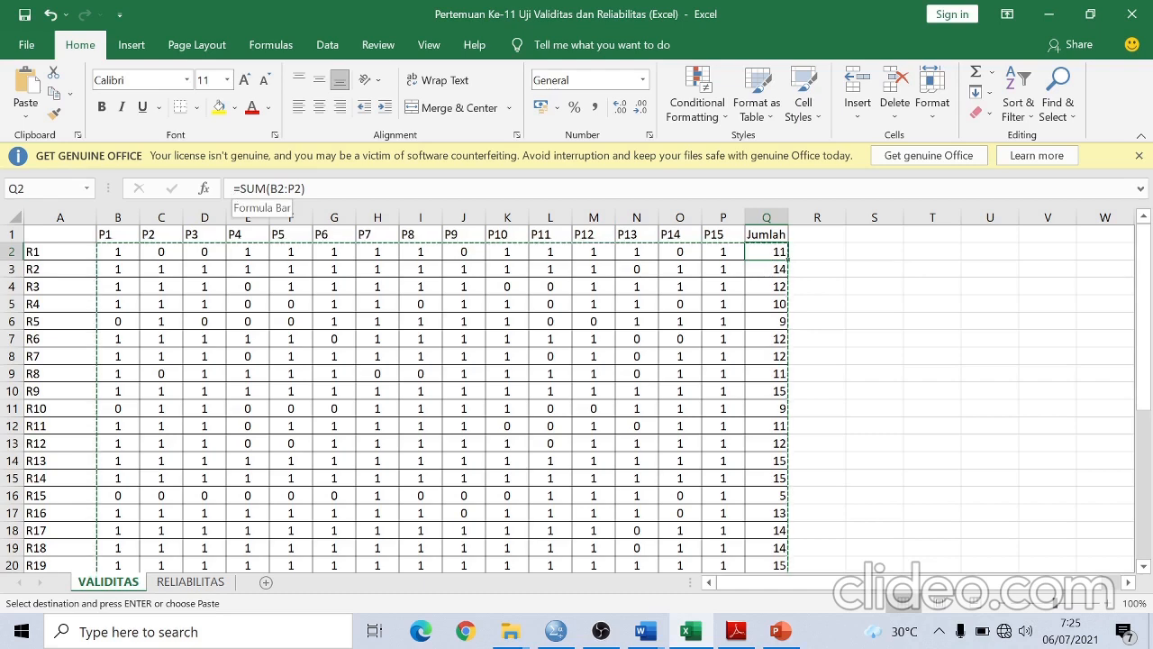
click(113, 252)
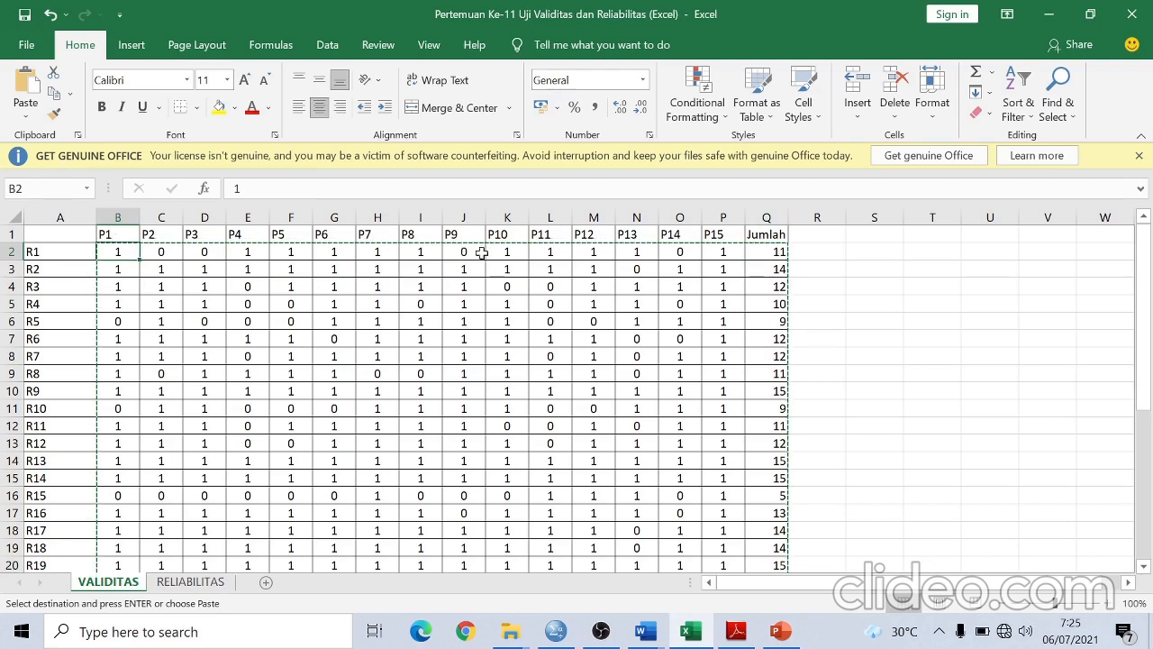
Re-enter R1's total in cell Q2 as =SUM(B2:P2) and check the totals further down the Jumlah column
click(771, 252)
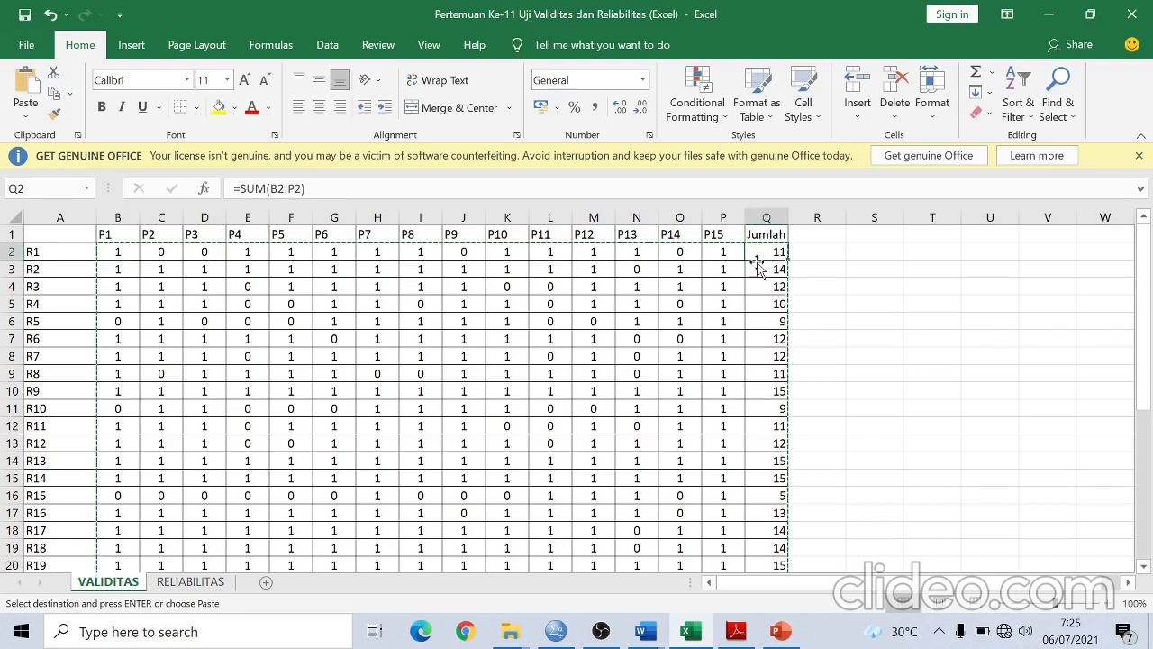
key(BackSpace)
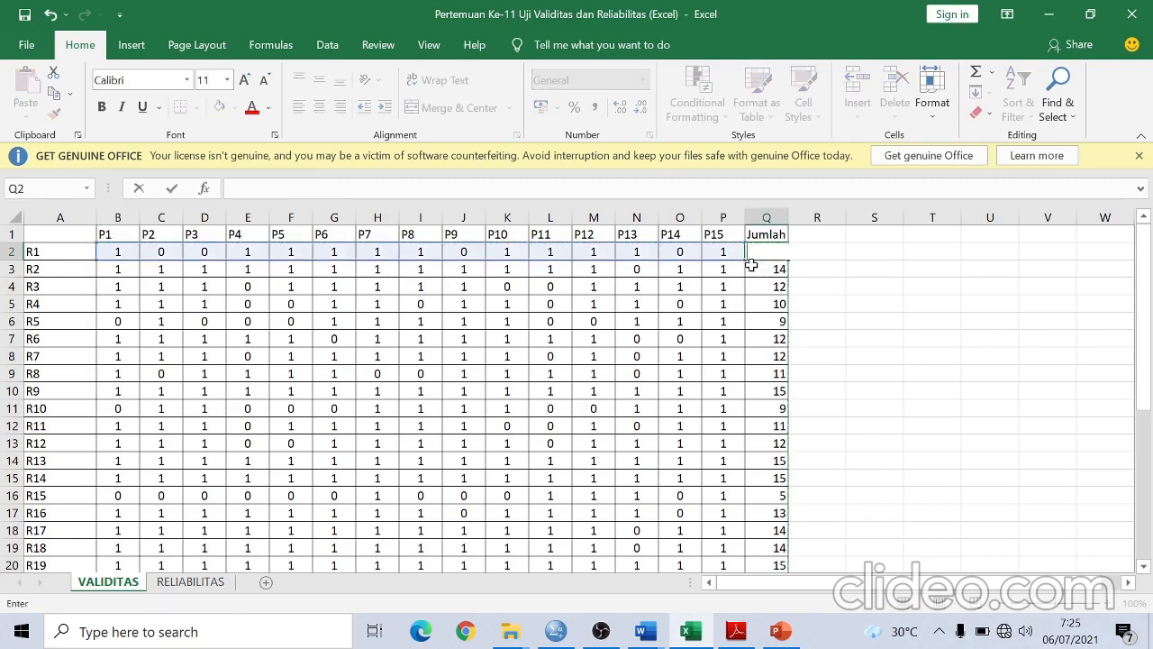
text(=sum)
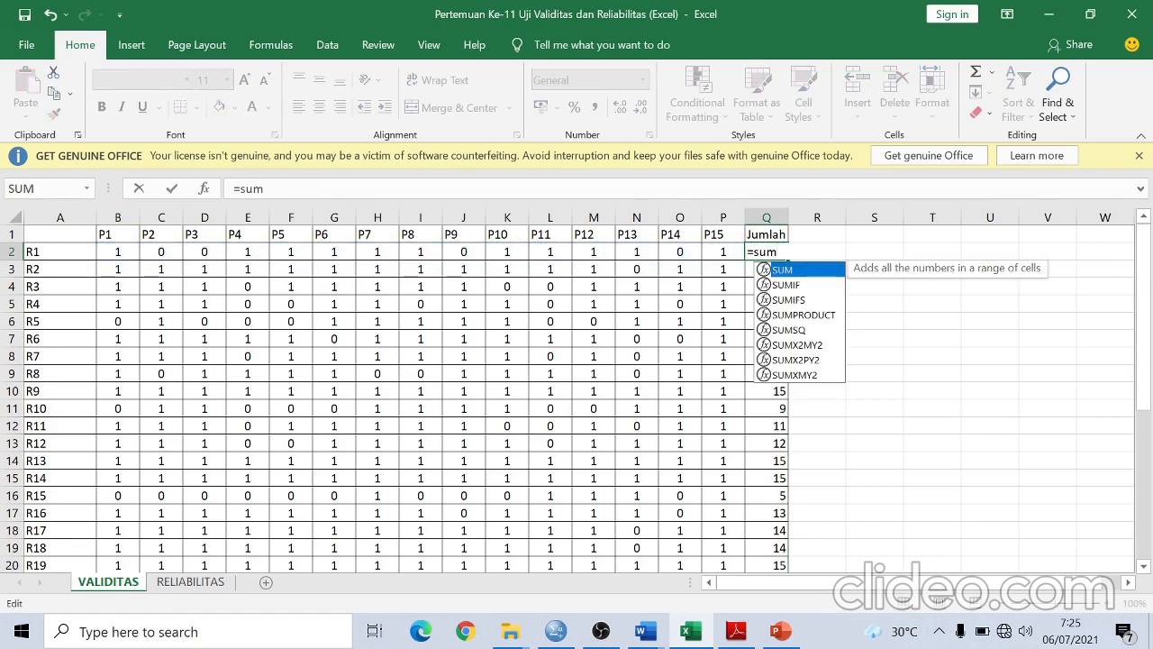
text(()
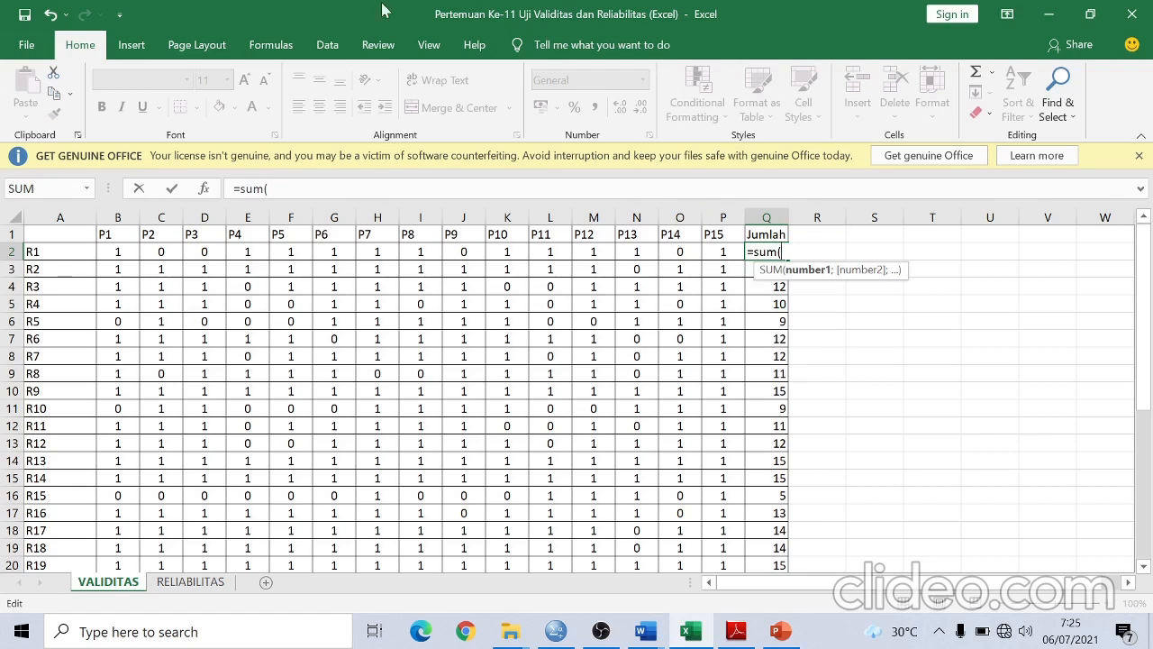
click(128, 254)
drag(129, 253, 720, 246)
text())
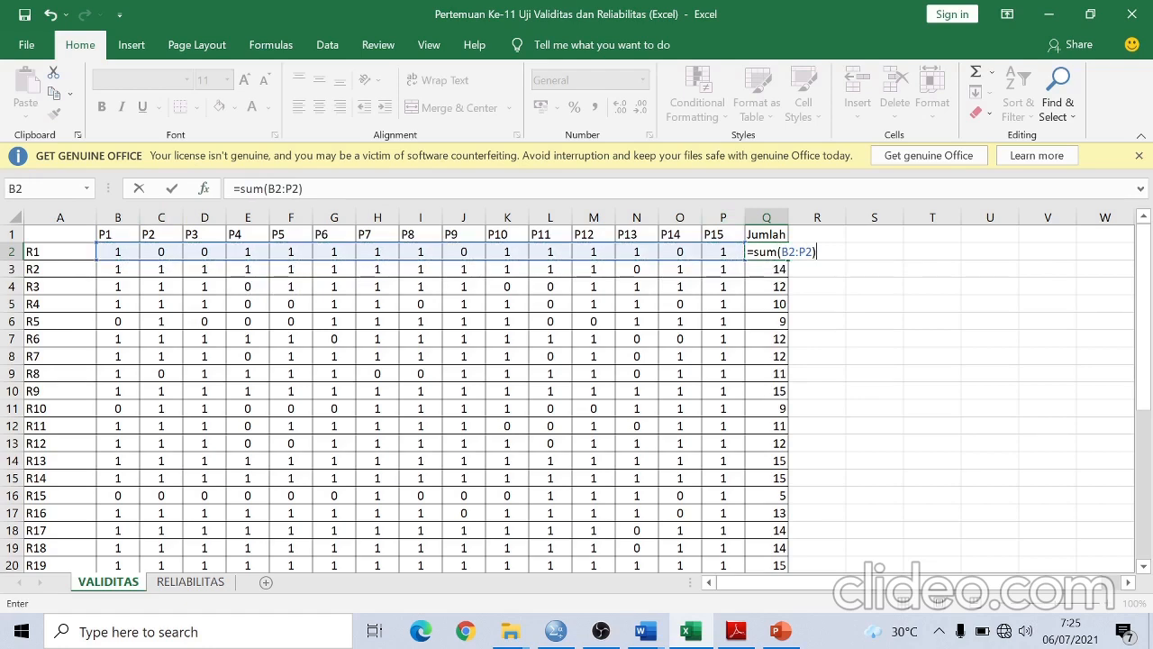
key(Return)
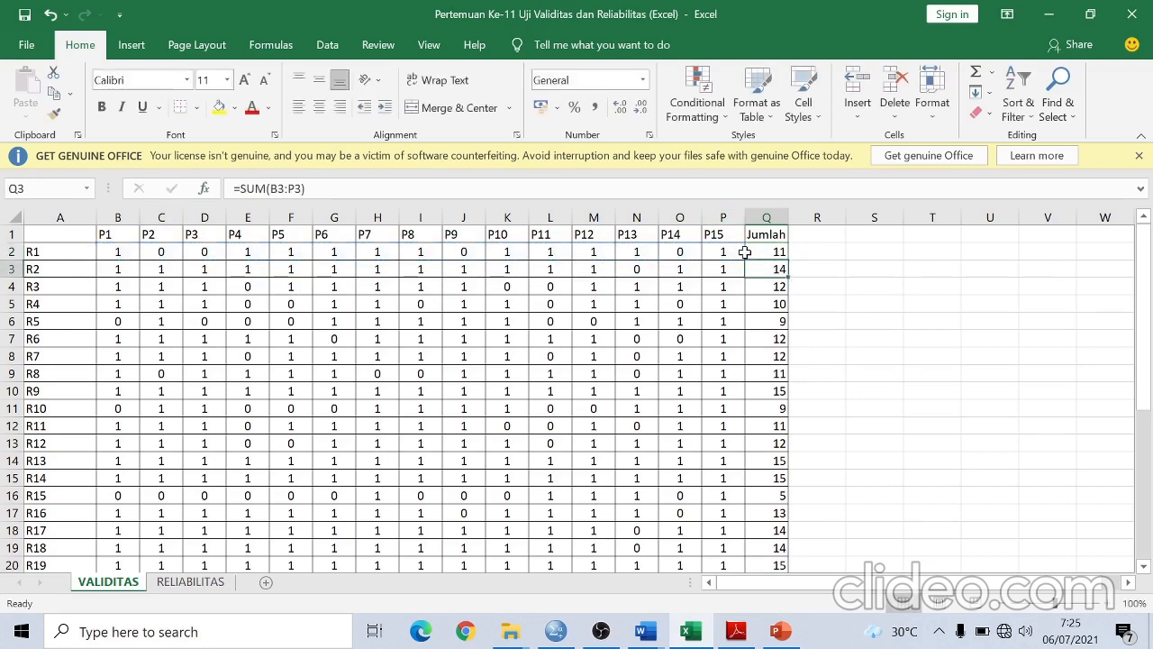
scroll(747, 478, down, 2)
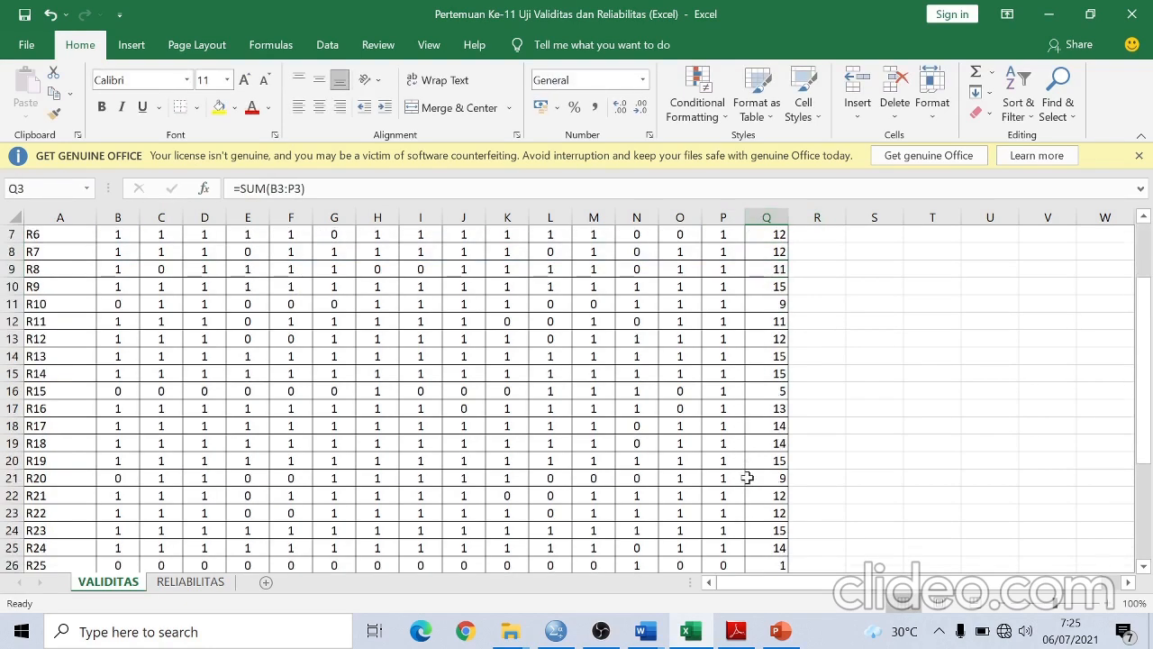
Copy the item scores and totals of respondents R1 to R30, cells B2:Q31
scroll(747, 478, down, 4)
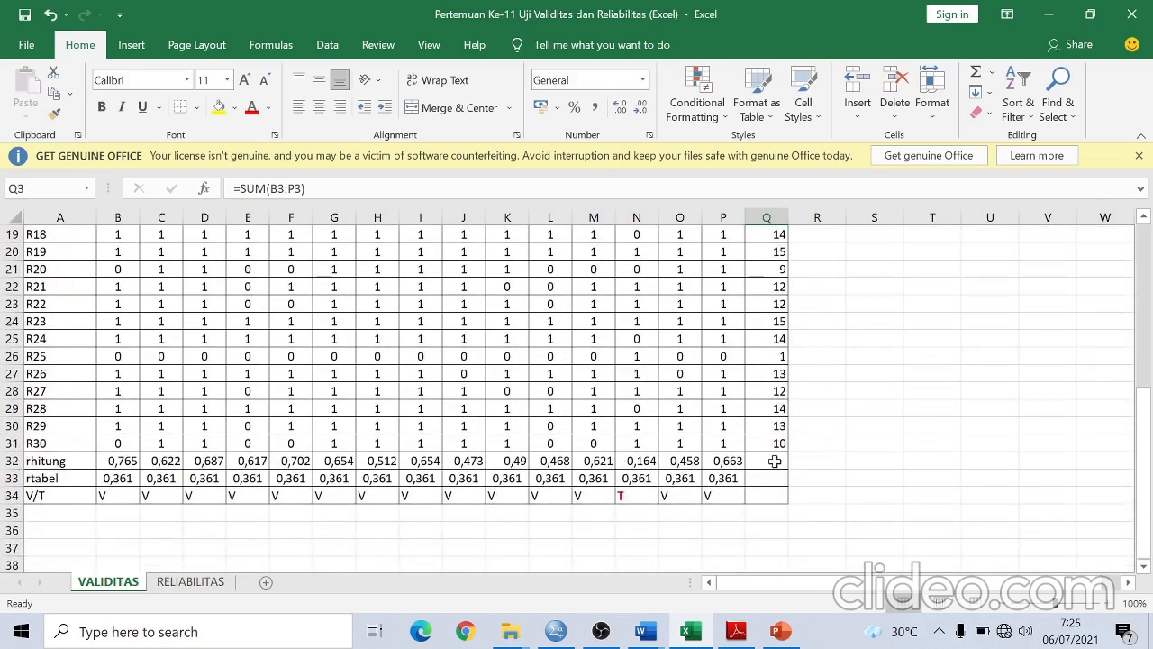
click(774, 443)
click(878, 478)
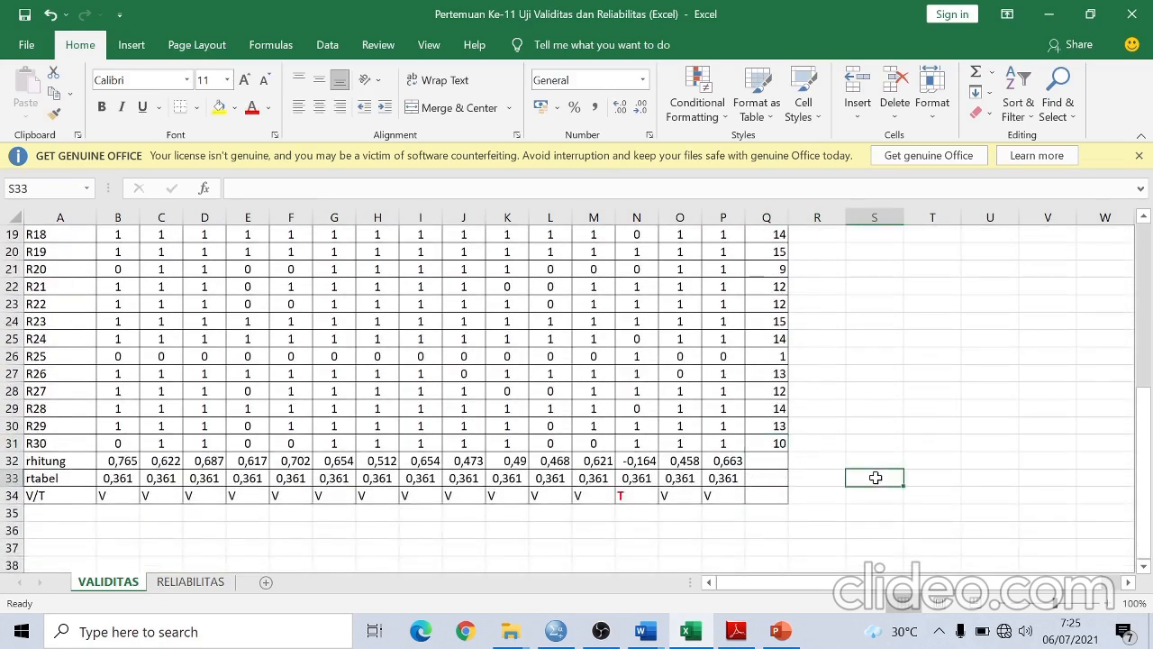
scroll(838, 469, up, 6)
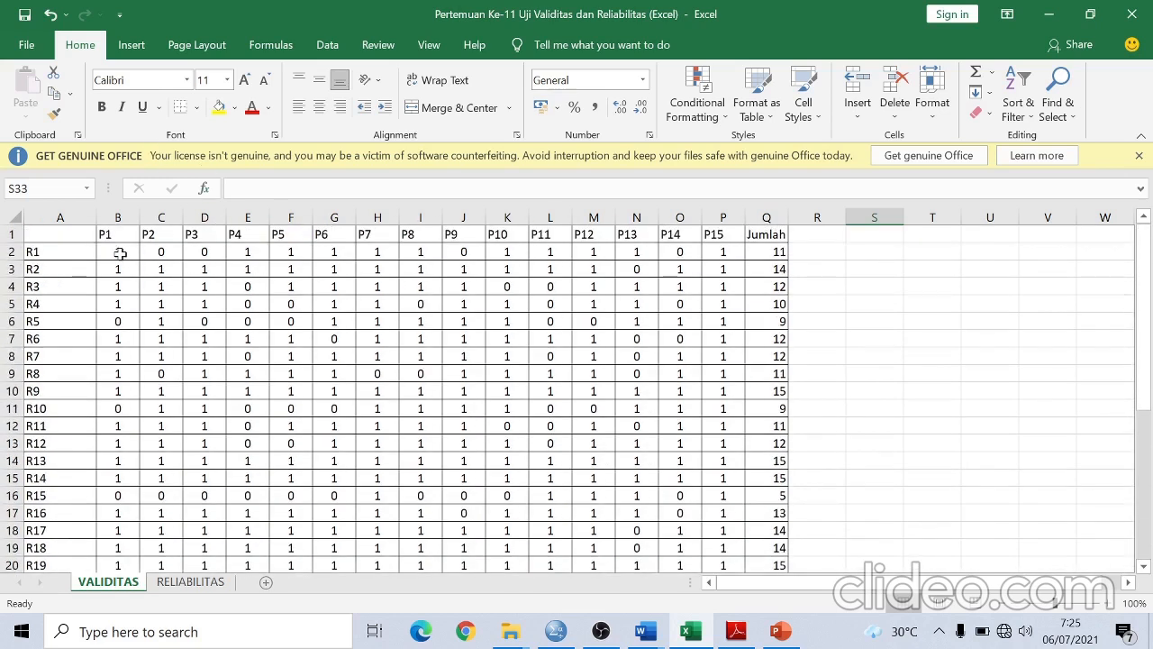
drag(119, 253, 772, 480)
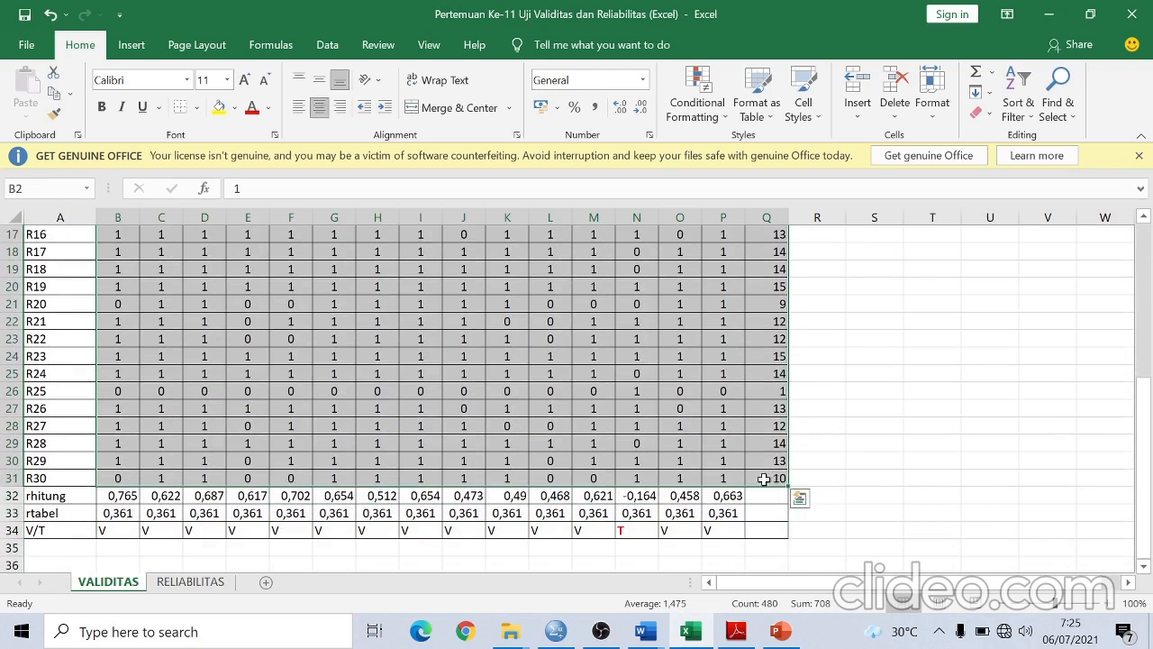
key(ctrl+c)
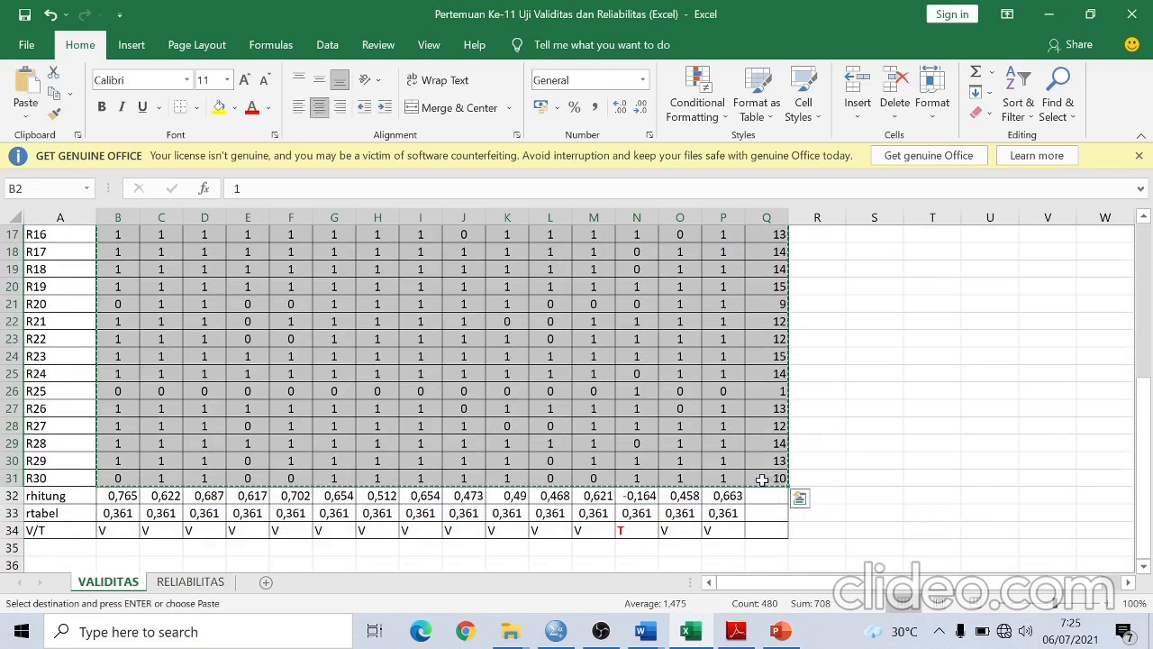
Switch to the SPSS Data Editor and paste the copied scores into the data grid from the first cell
click(555, 633)
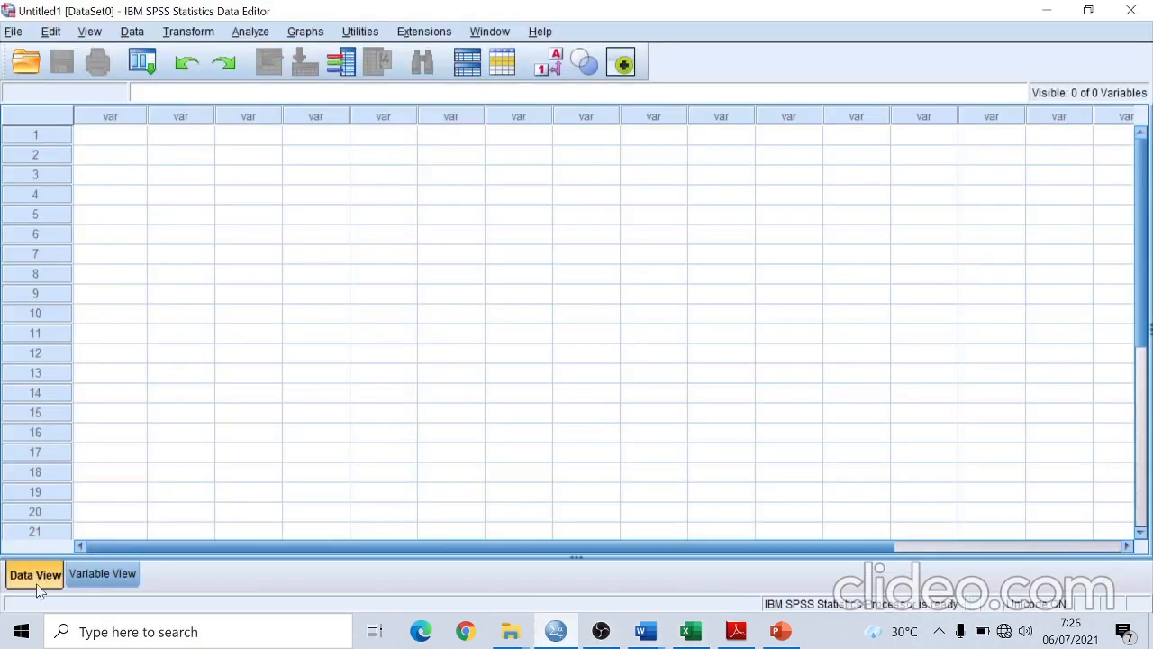
click(116, 583)
click(17, 581)
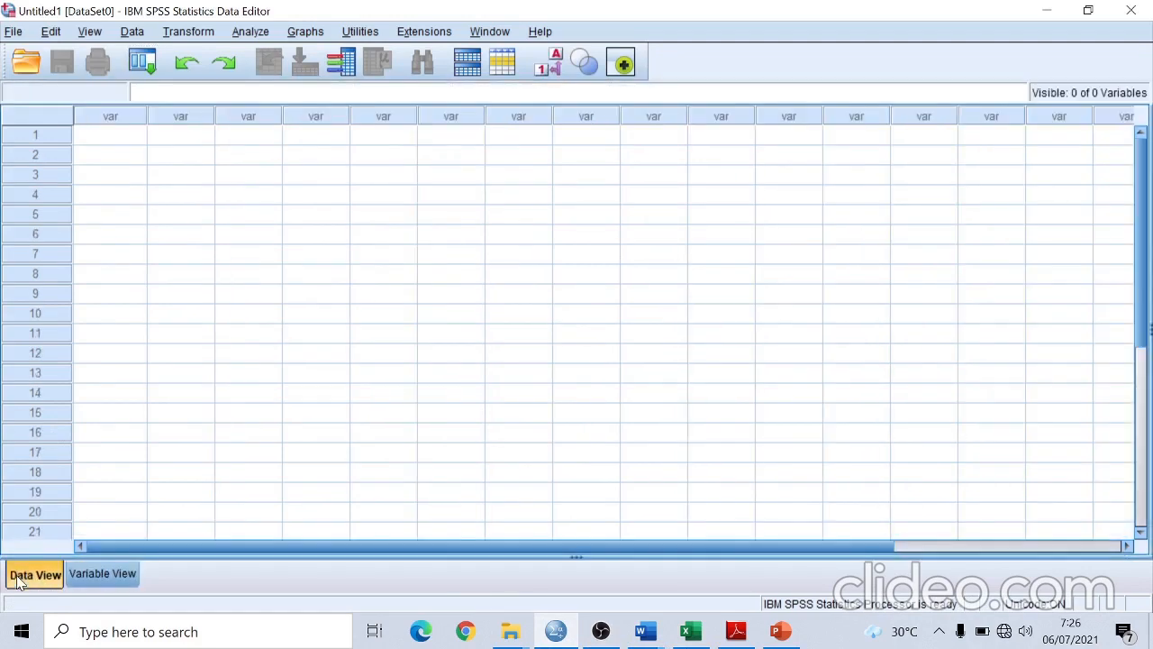
click(126, 141)
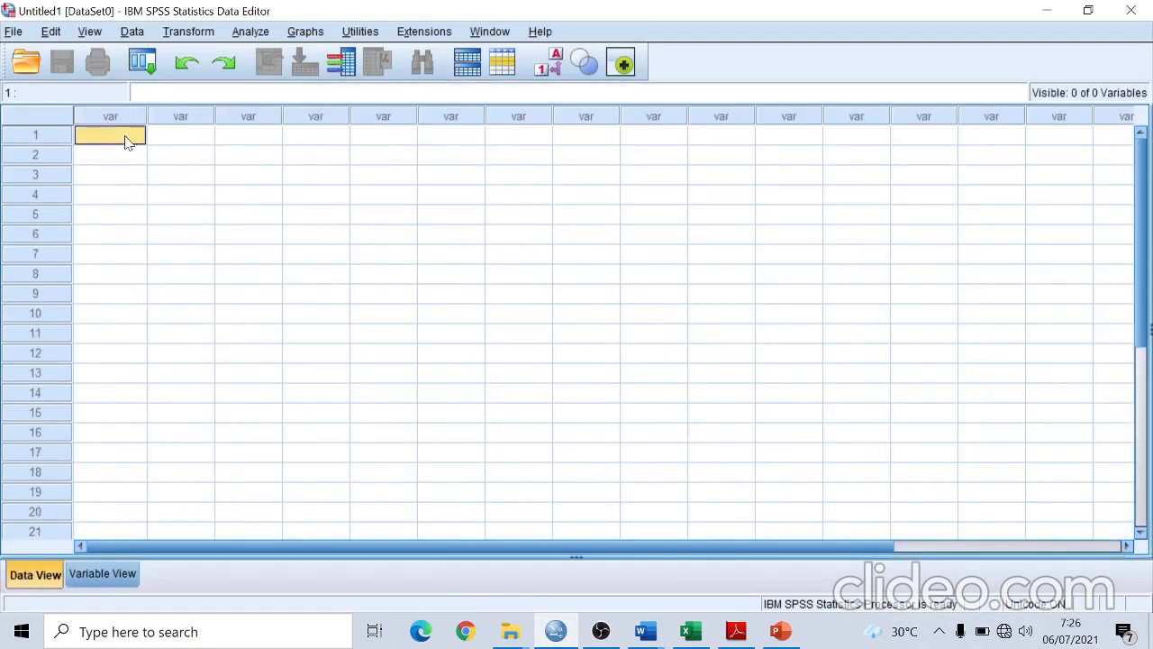
key(ctrl+v)
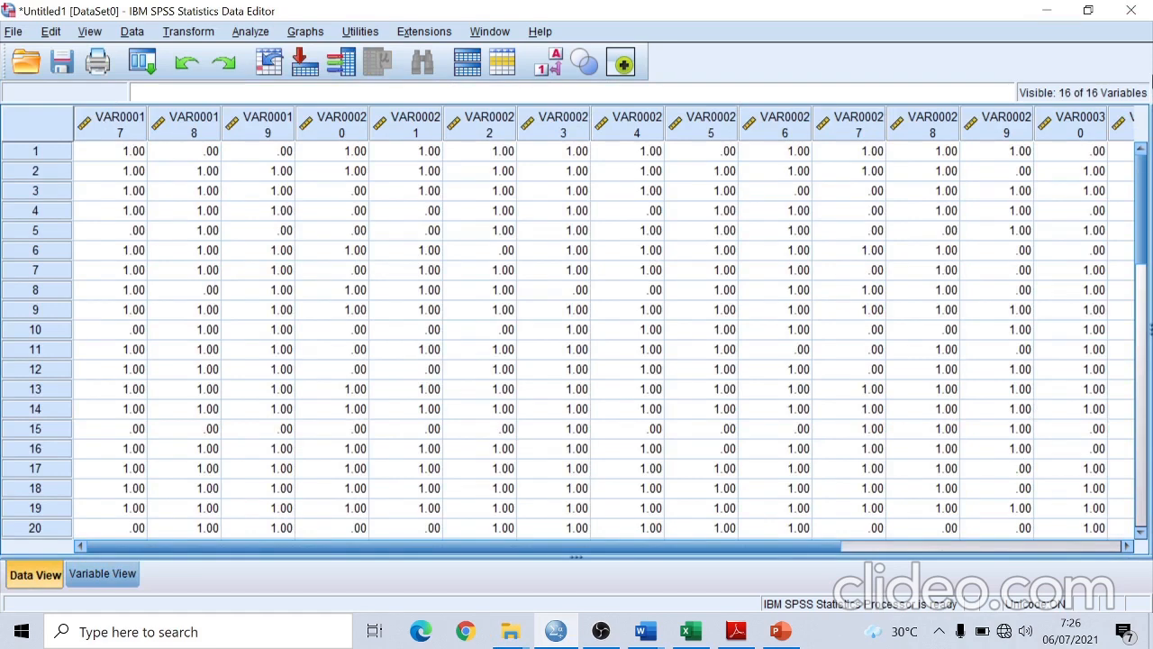
Rename the first six variables P1, P2, P3, P4, P5 and P6 in the variable definitions
click(99, 577)
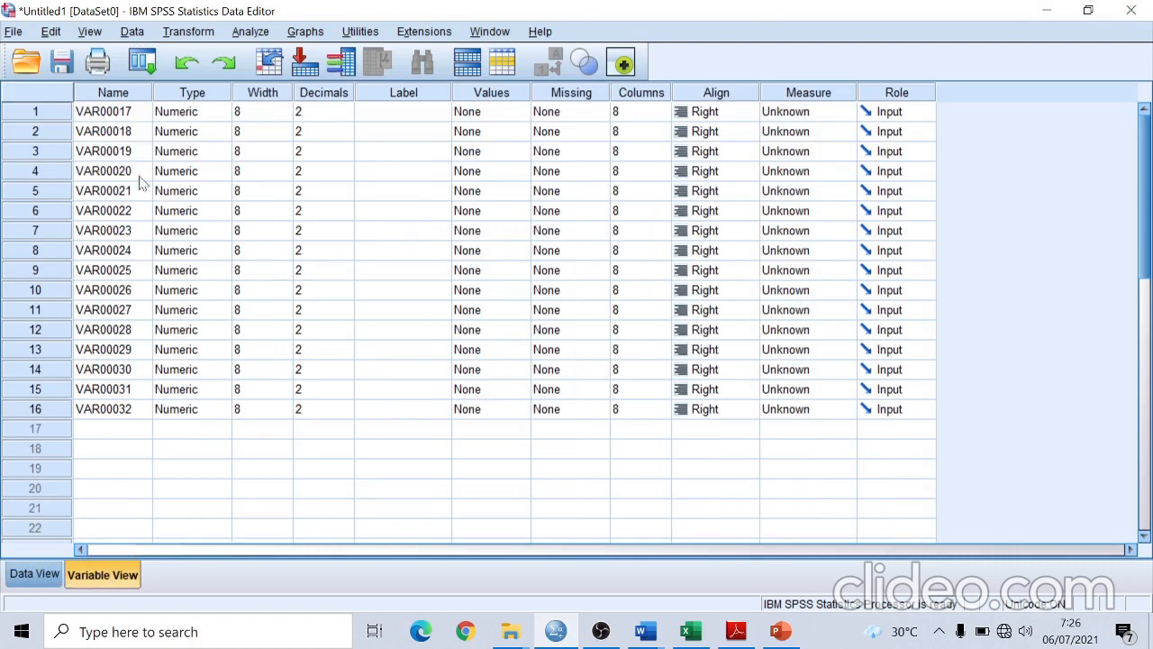
click(124, 115)
text(P1)
key(Return)
text(P2)
key(Return)
text(P3)
key(Return)
text(P)
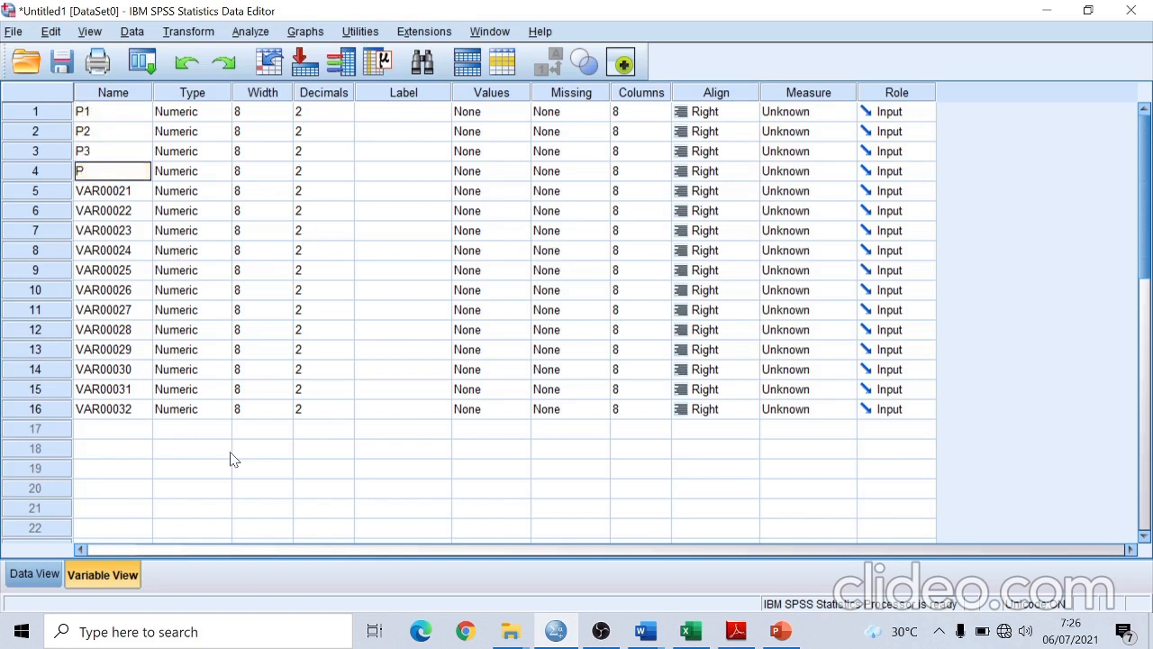
text(4)
key(Return)
text(P)
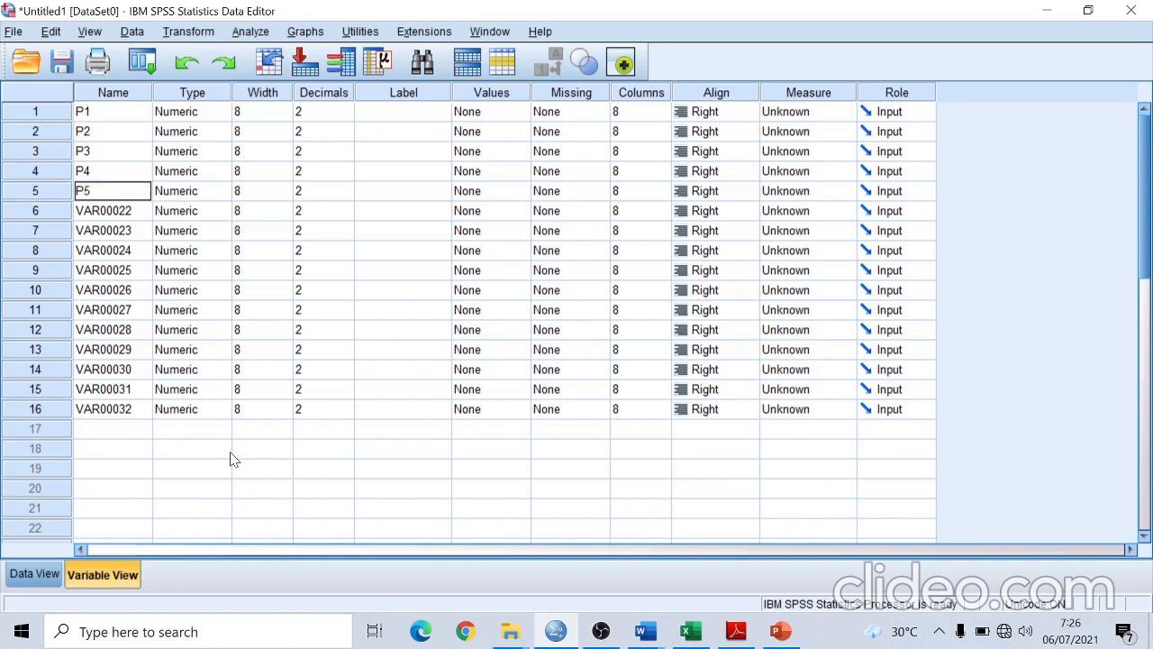
text(5)
key(Return)
text(P6)
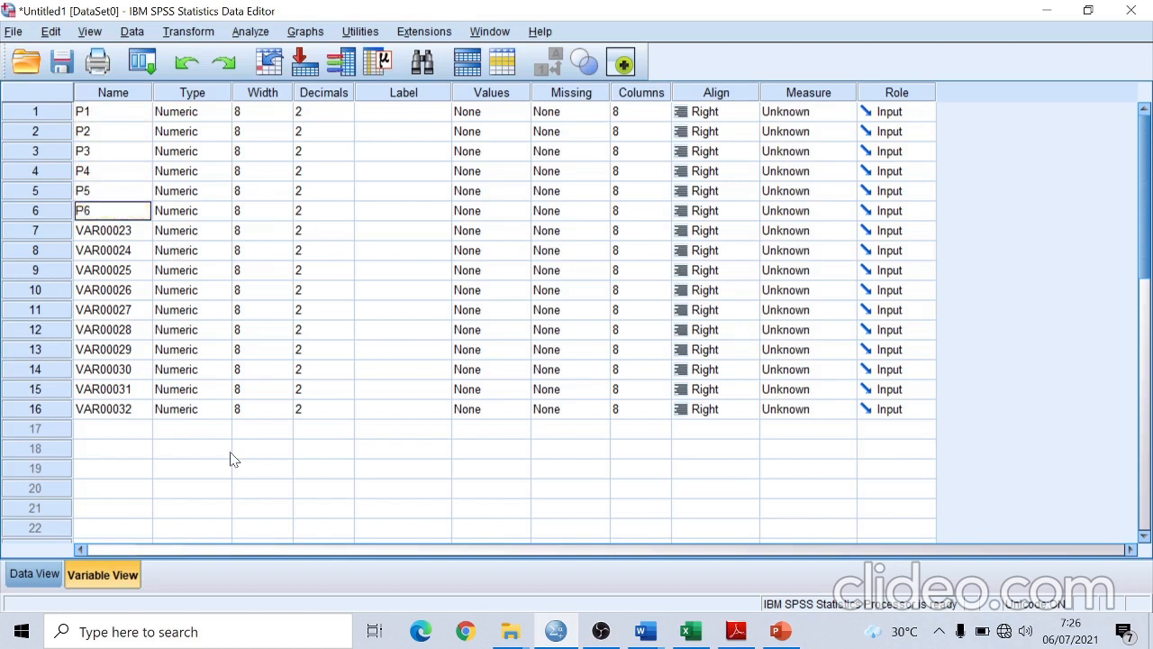
key(Return)
text(P6)
key(Return)
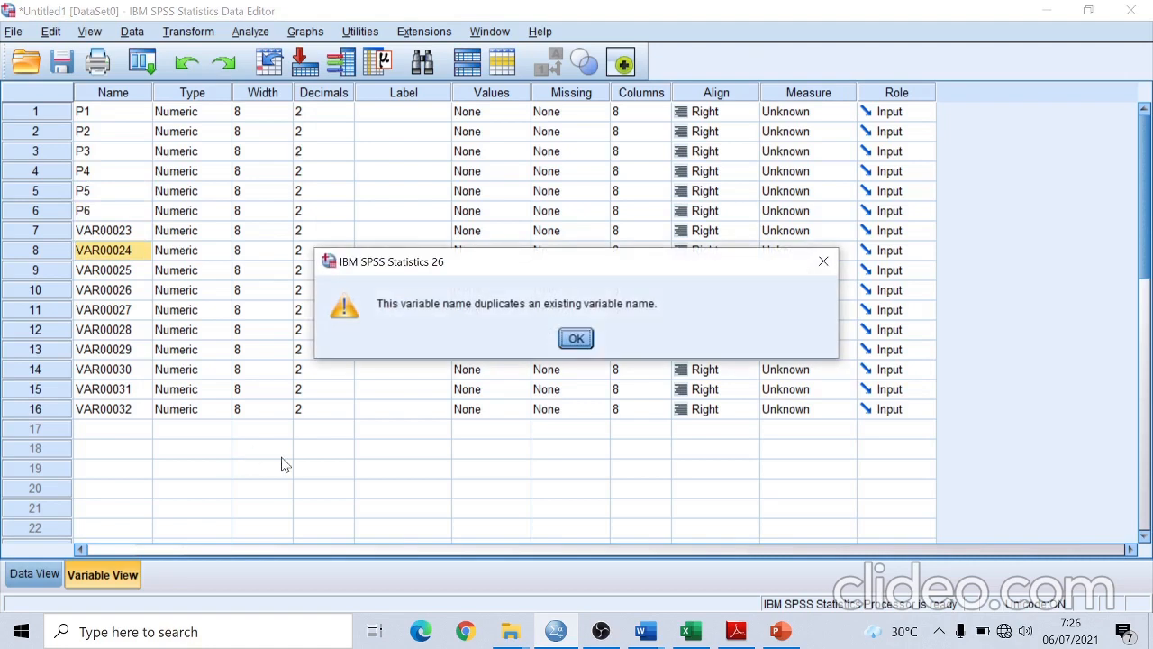
click(577, 337)
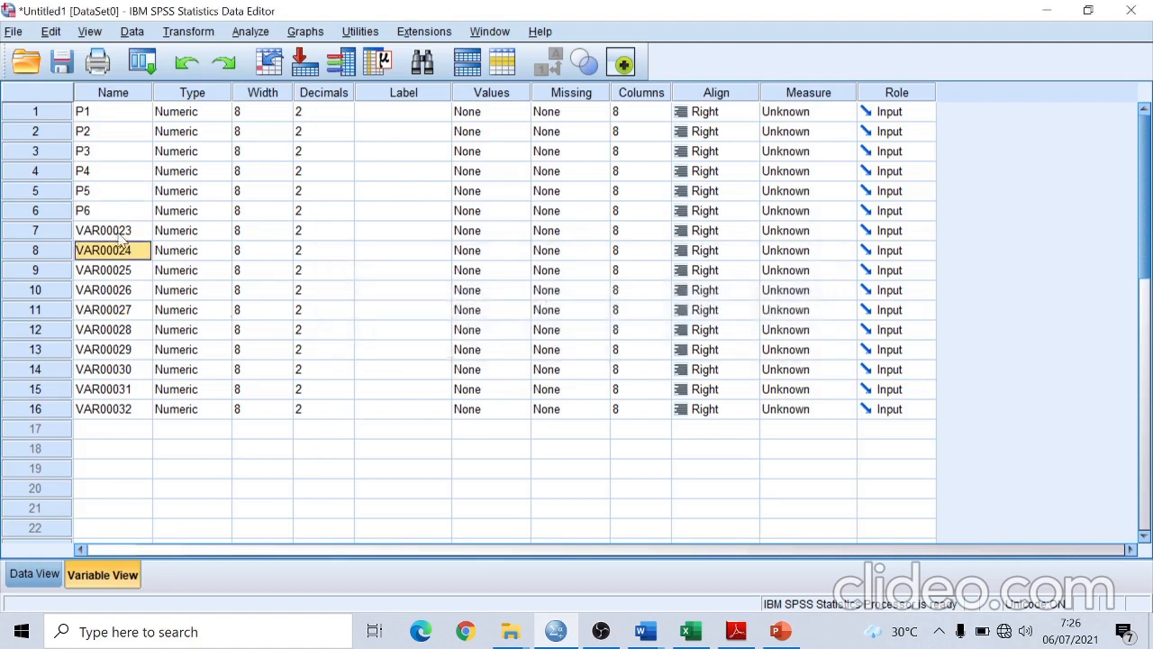
Rename variables 7 to 15 as P7 through P15 and variable 16 as TOTAL
click(120, 234)
text(P7)
key(Return)
text(P)
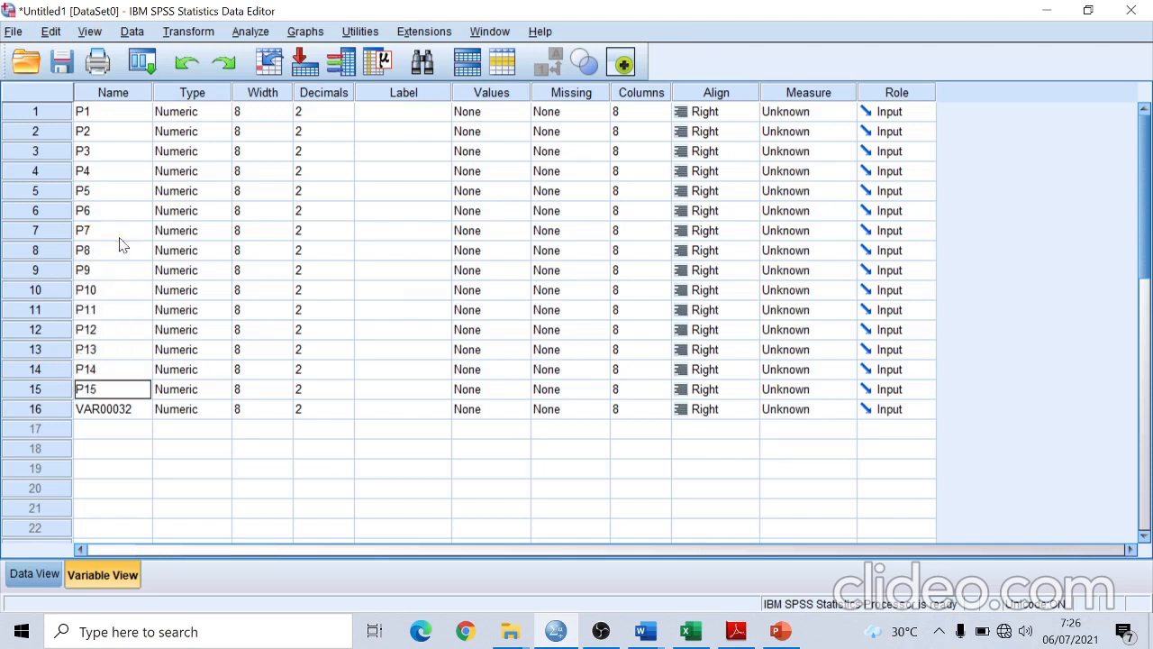
key(Return)
text(TOTAL)
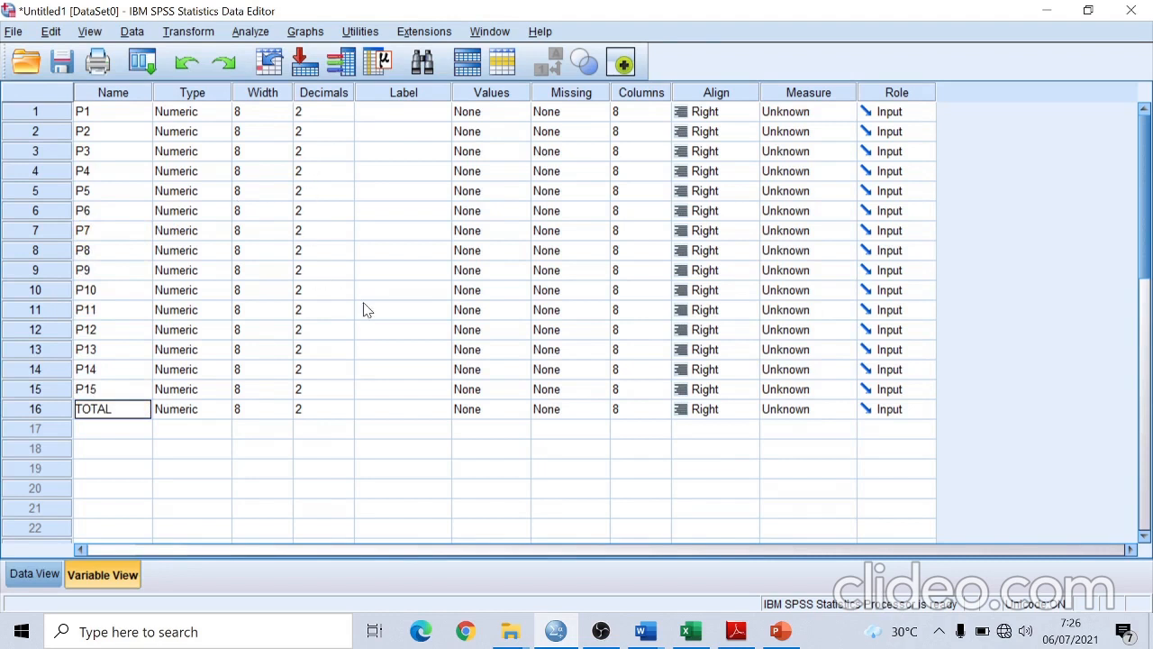
Set the decimals of variables P1 to P5 to 0 and check how their values display in the data
click(347, 112)
click(346, 109)
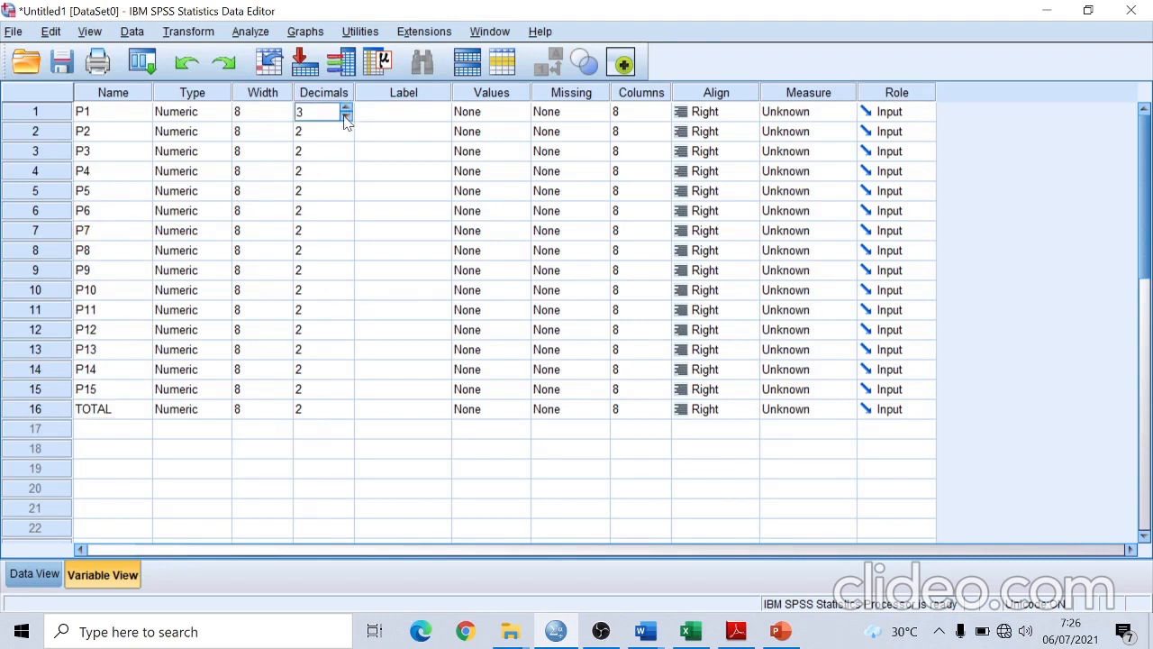
click(346, 107)
double_click(347, 135)
double_click(346, 155)
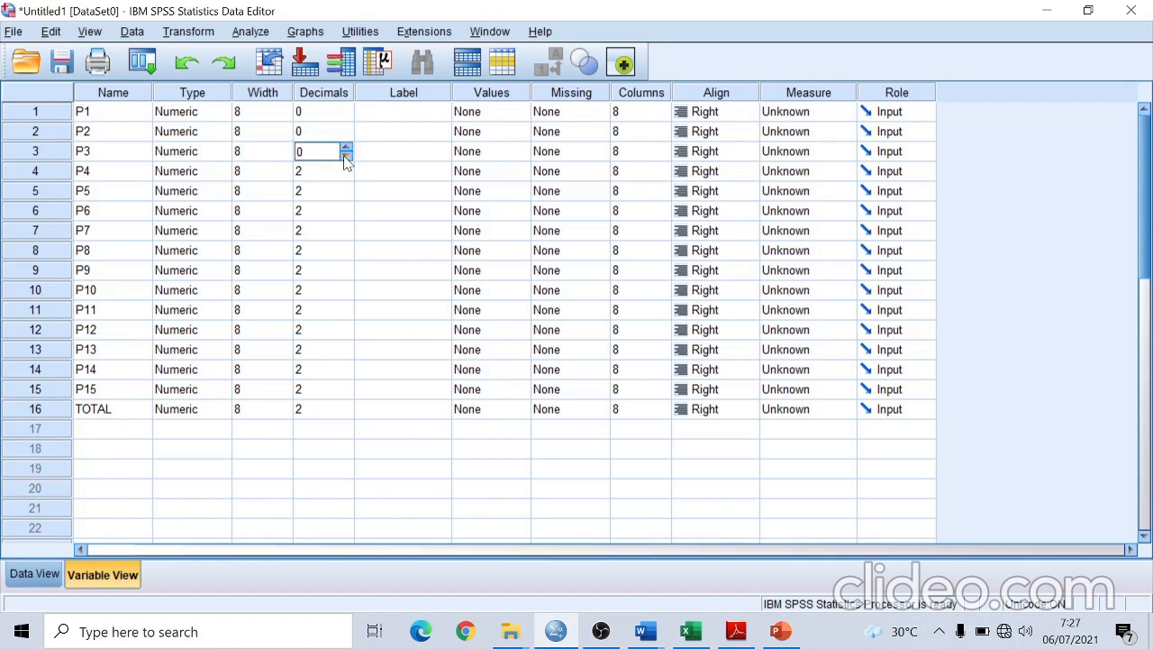
click(345, 177)
click(347, 198)
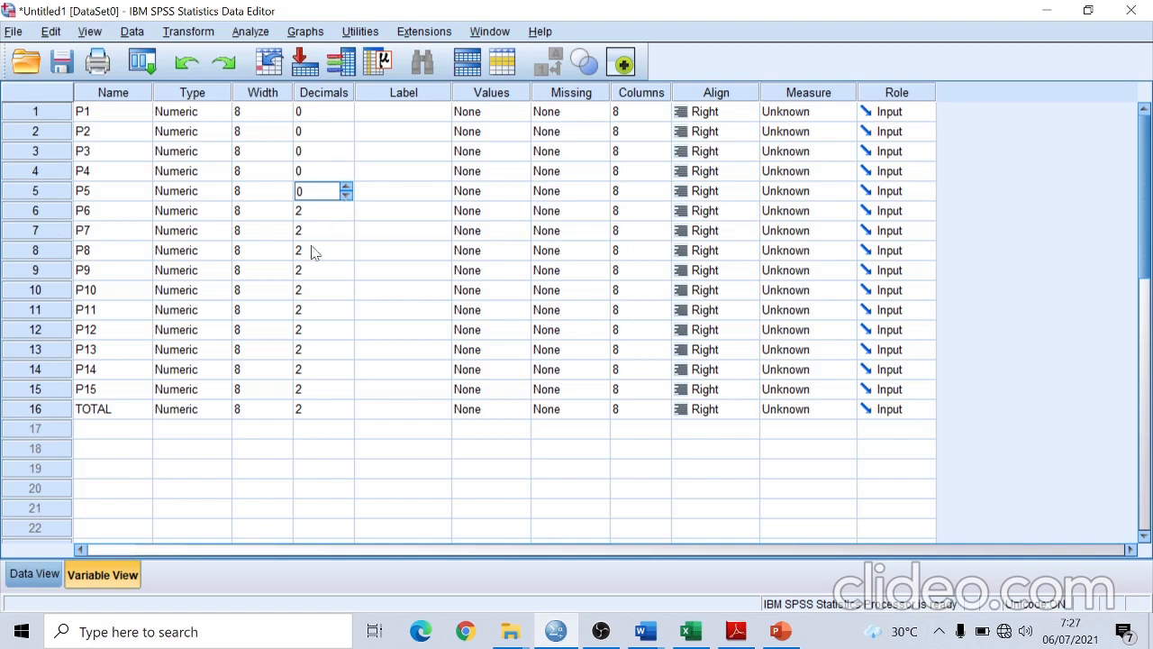
click(16, 582)
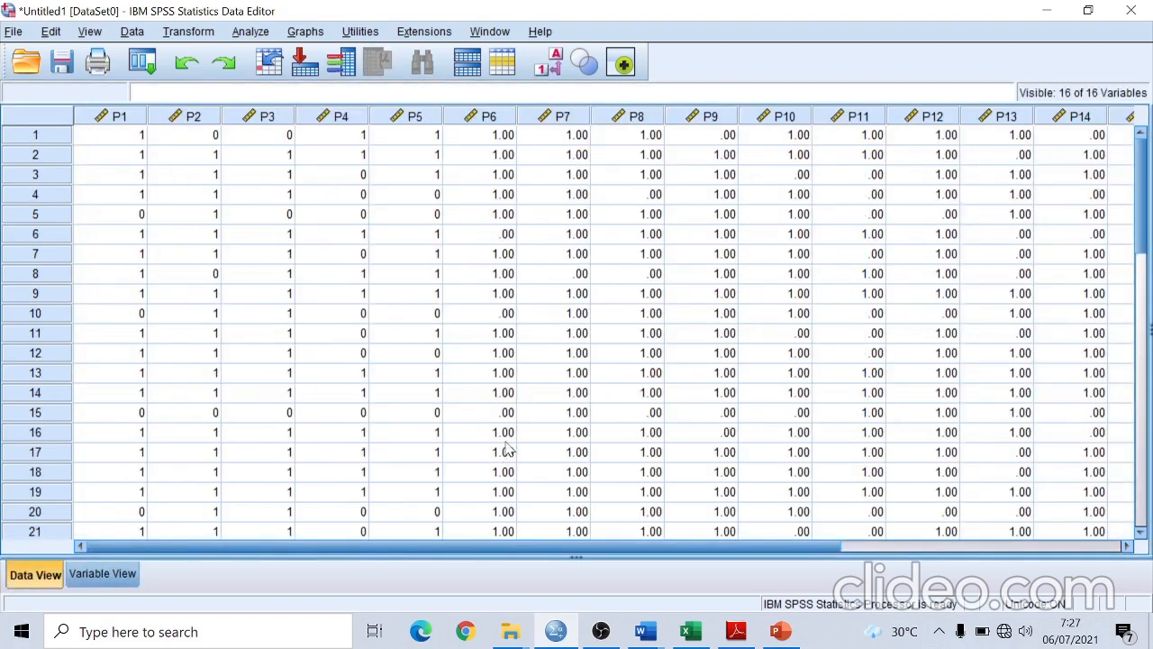
Set the decimals of variables P6 to P15 and TOTAL to 0 in the variable definitions
click(109, 574)
click(347, 215)
click(347, 216)
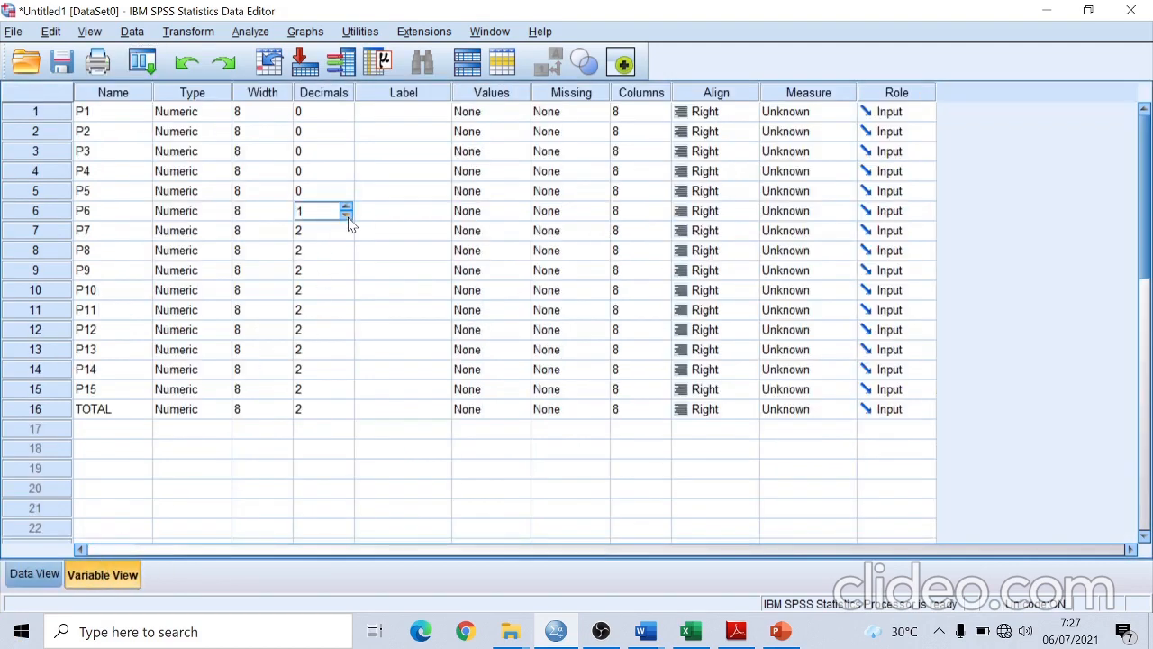
click(350, 232)
click(347, 235)
click(347, 234)
click(350, 256)
click(348, 275)
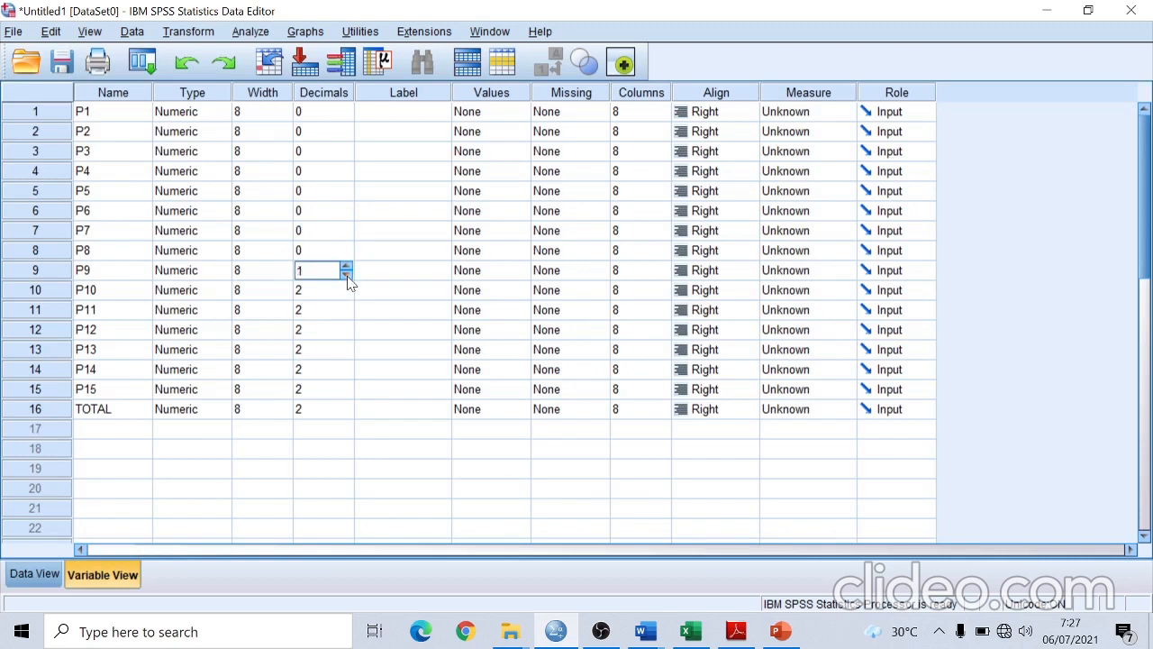
click(350, 294)
click(346, 295)
click(347, 294)
click(348, 315)
click(347, 315)
click(347, 315)
click(349, 335)
click(346, 334)
click(347, 334)
click(348, 355)
click(349, 382)
click(348, 377)
click(351, 392)
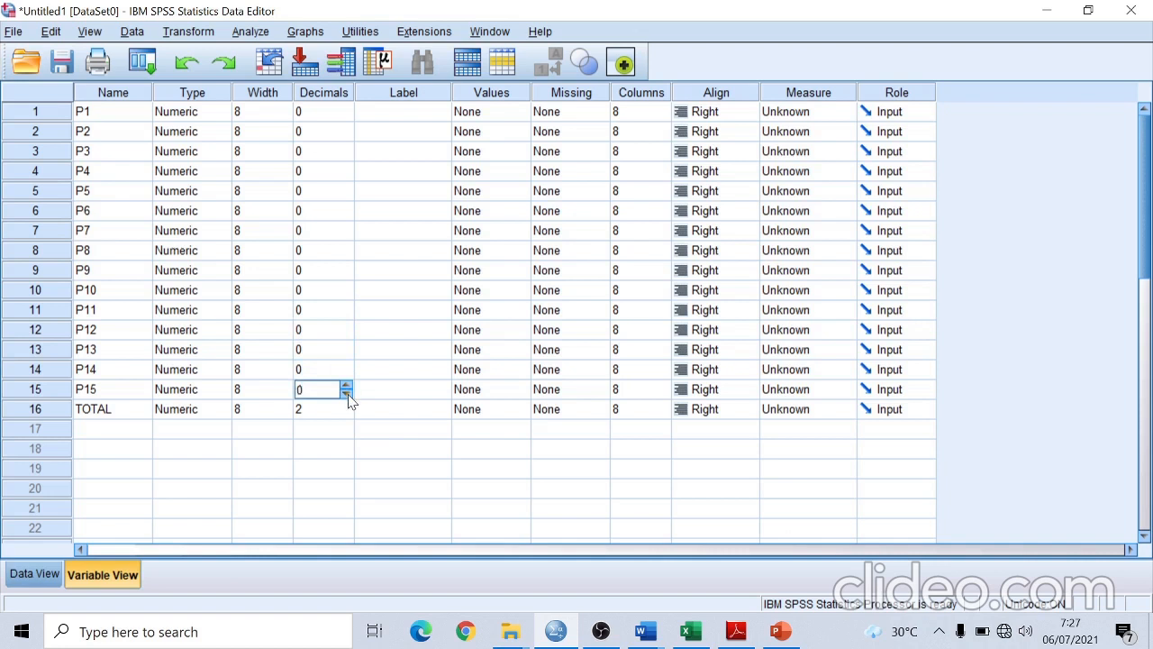
click(349, 414)
click(348, 413)
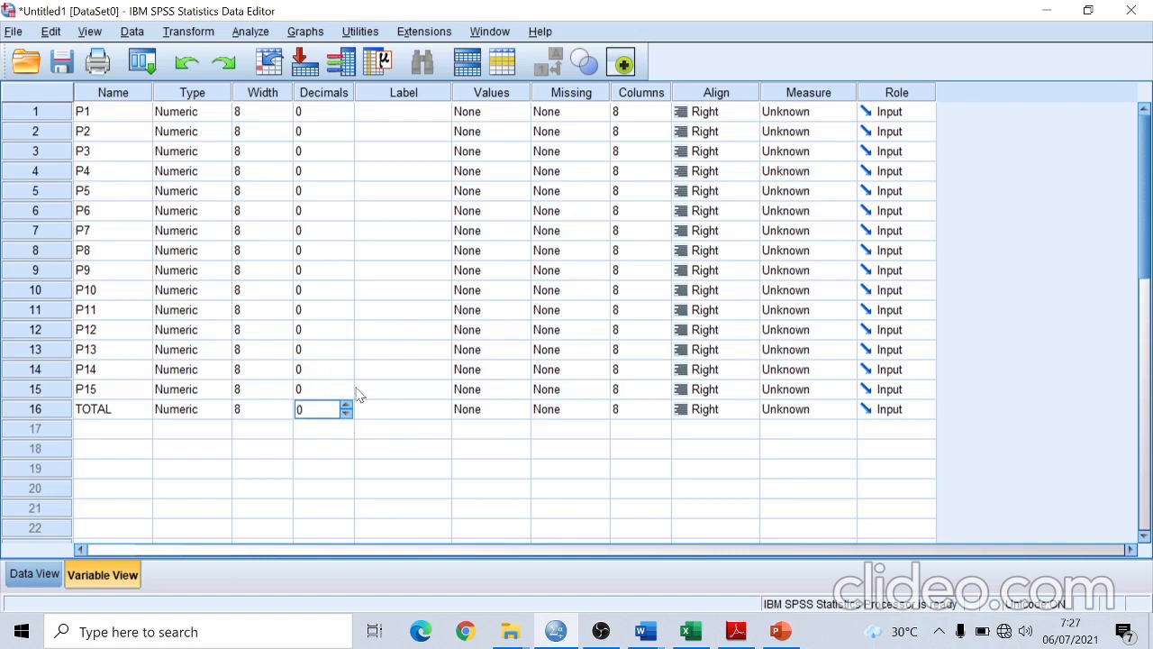
Set the measurement level of all variables, P1 to P15 and TOTAL, to Scale
click(831, 128)
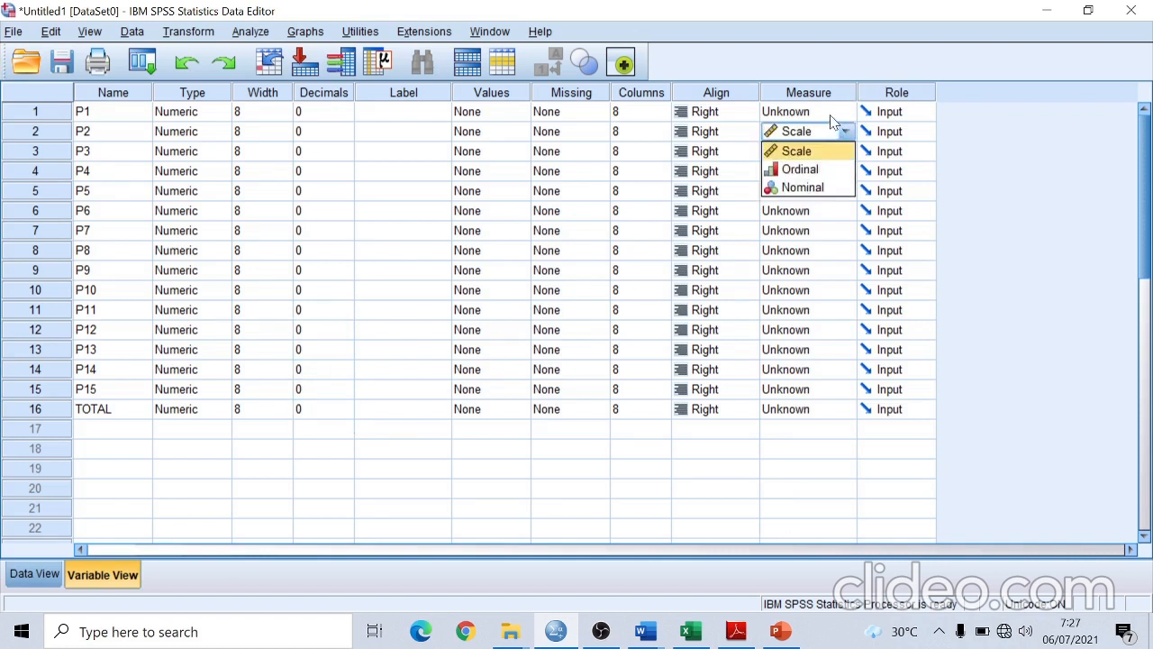
click(831, 115)
click(811, 132)
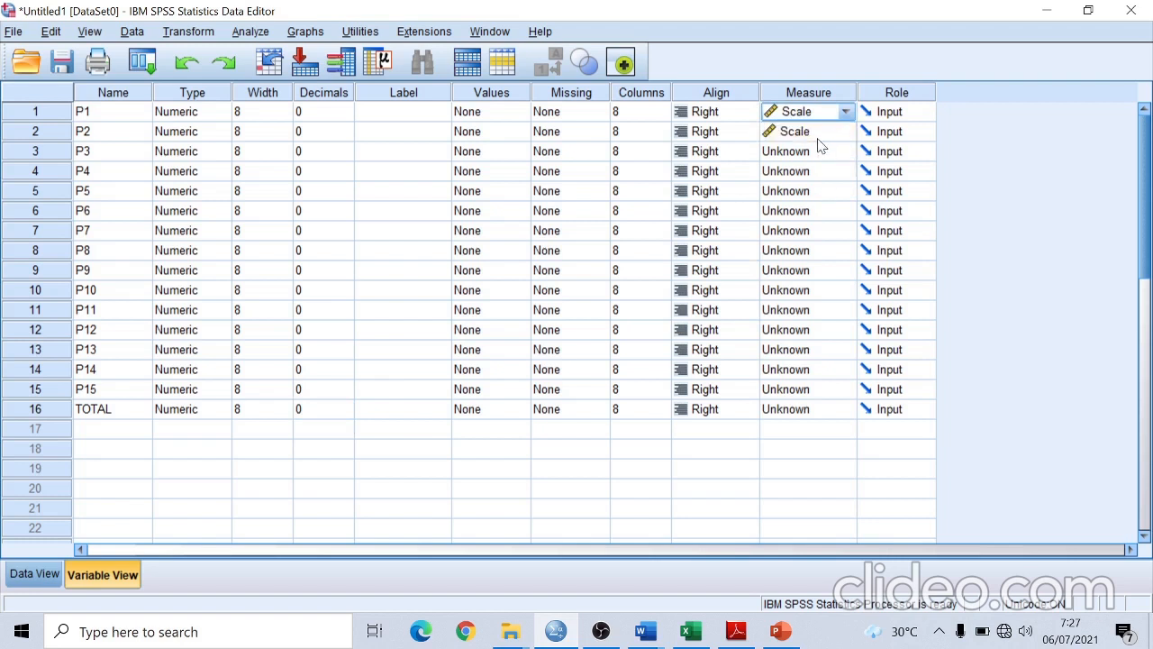
click(821, 155)
click(820, 172)
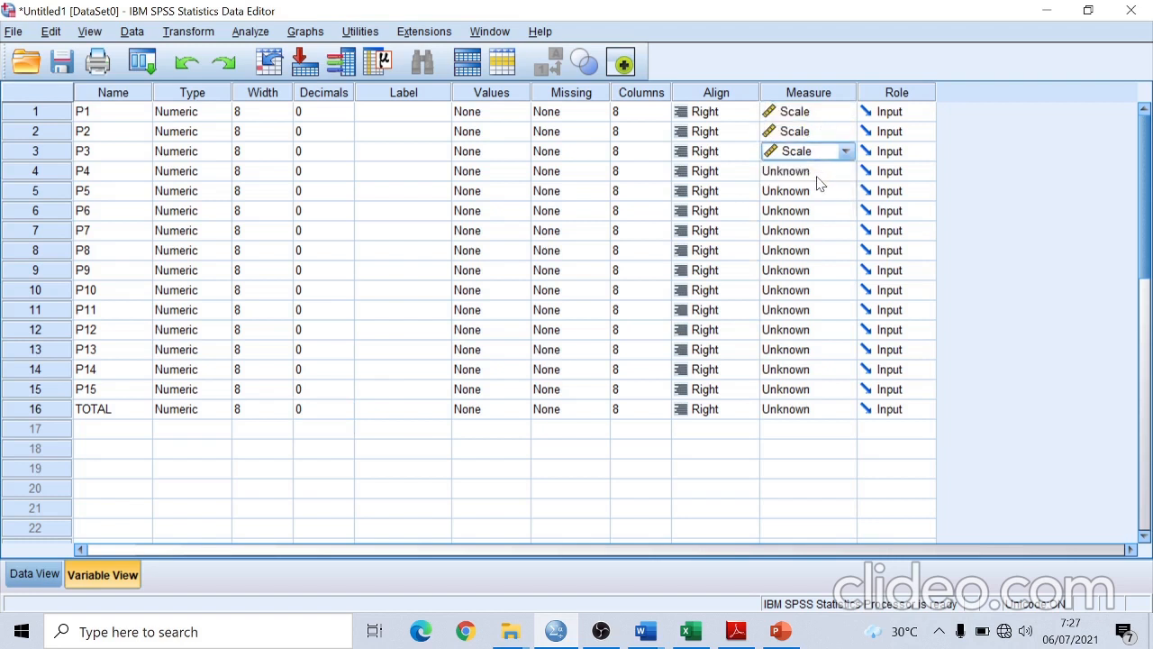
click(818, 175)
click(815, 191)
click(816, 193)
click(812, 211)
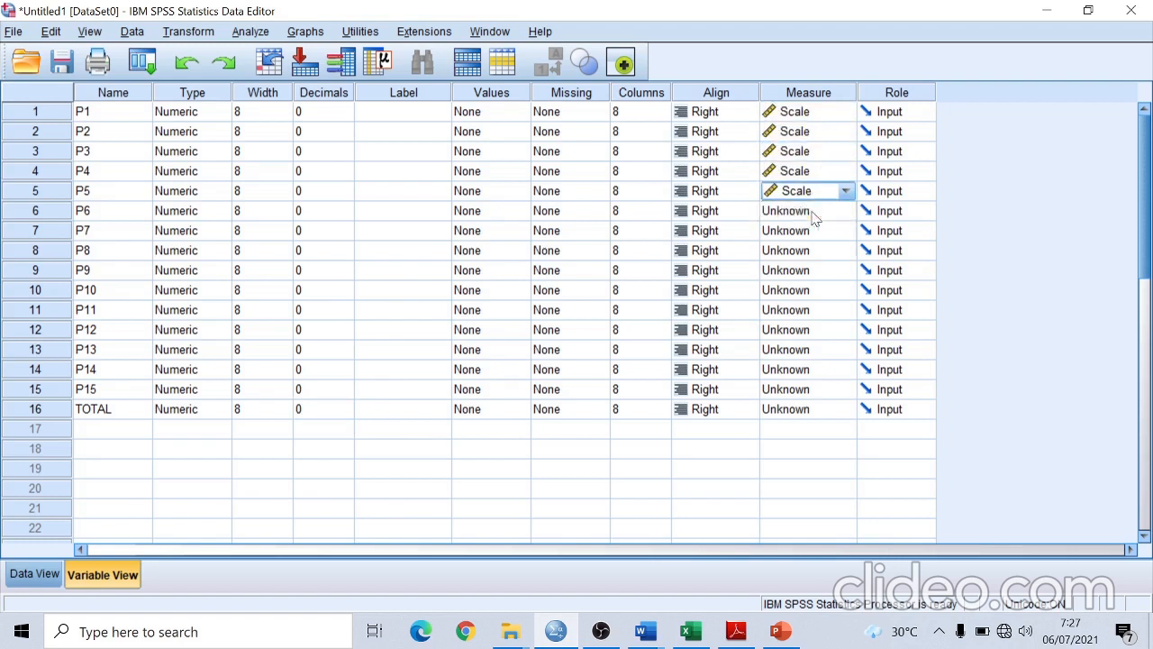
click(811, 231)
click(811, 231)
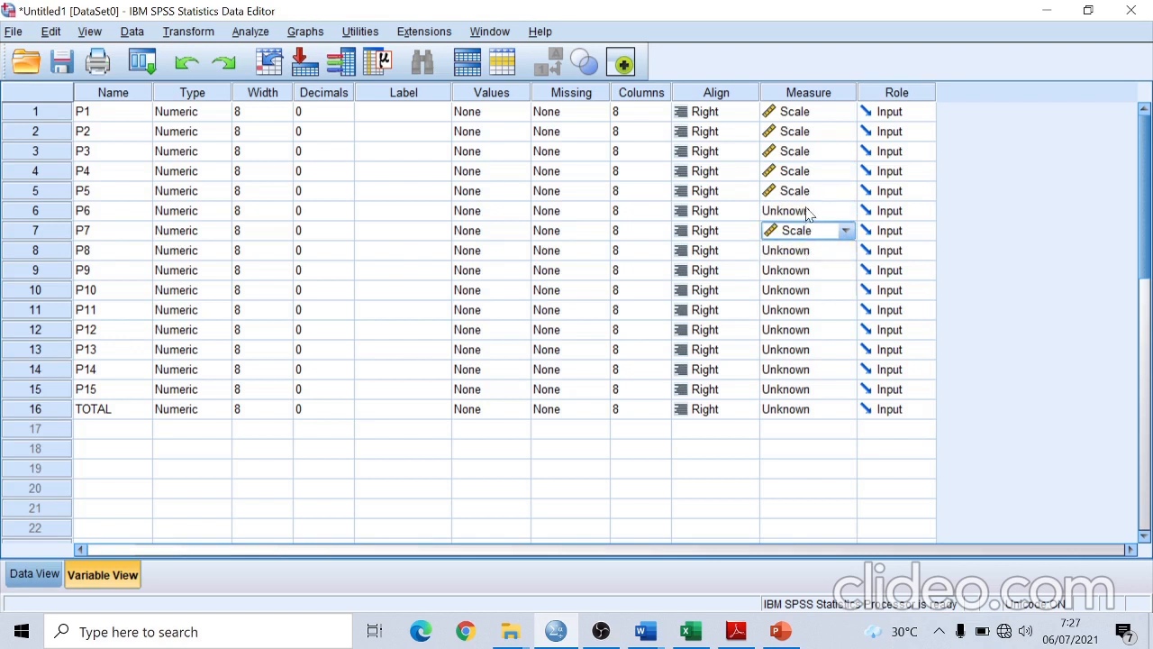
click(808, 211)
click(809, 229)
click(807, 252)
click(808, 269)
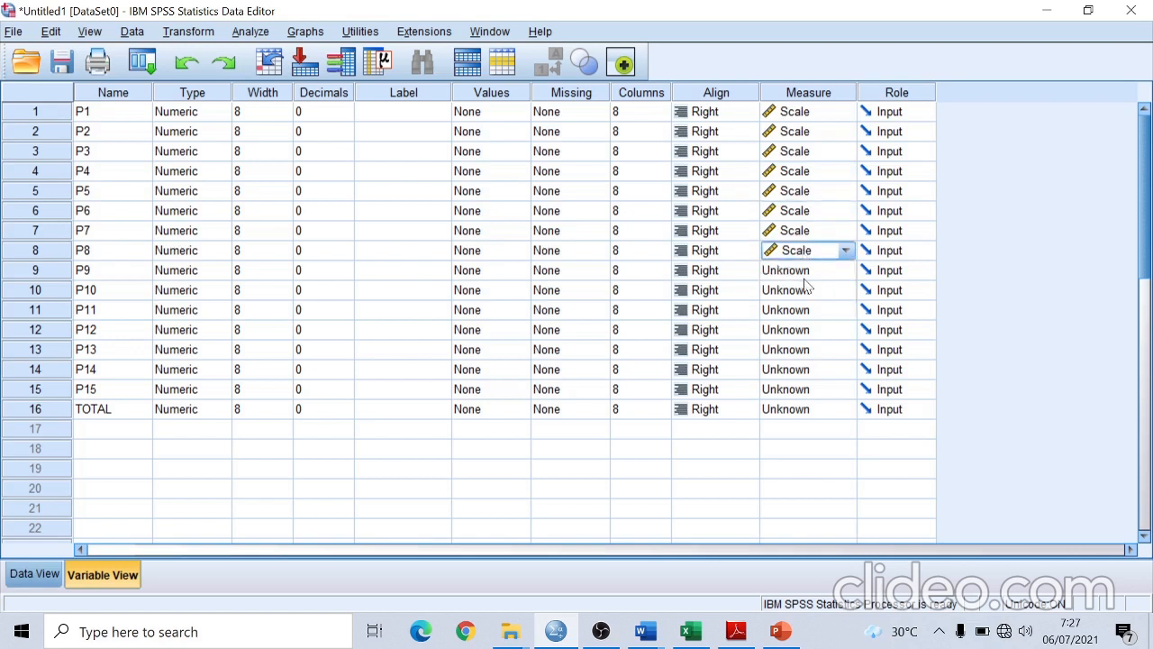
click(806, 274)
click(803, 290)
click(802, 310)
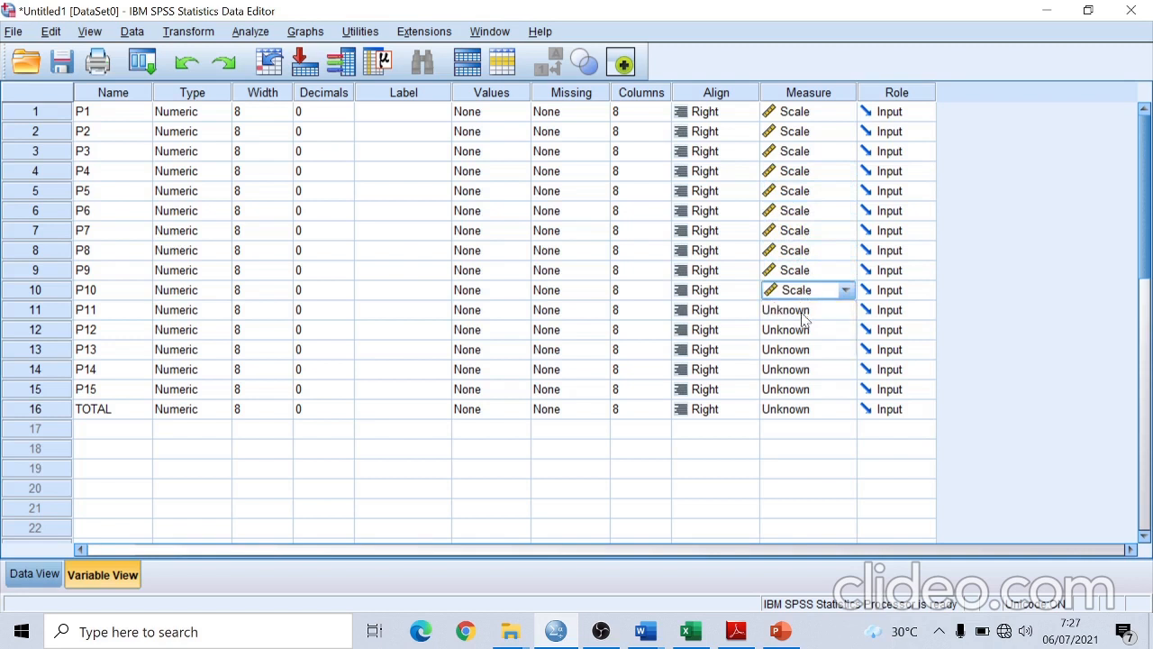
click(801, 311)
click(805, 330)
click(806, 333)
click(806, 333)
click(806, 351)
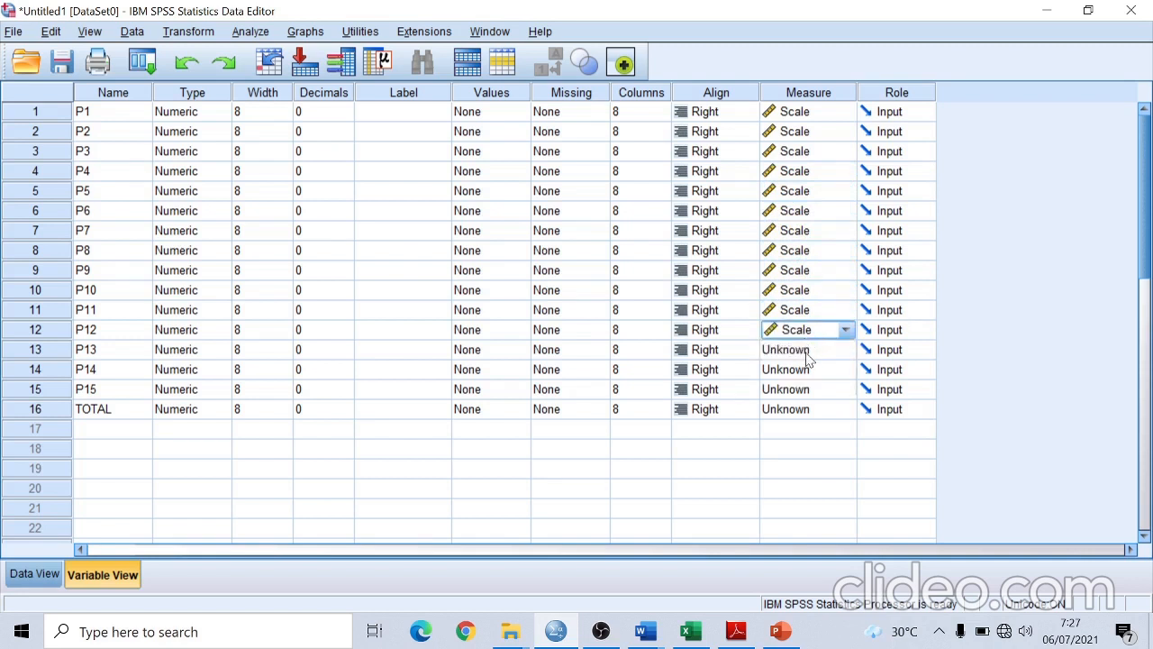
click(807, 355)
click(808, 371)
click(811, 391)
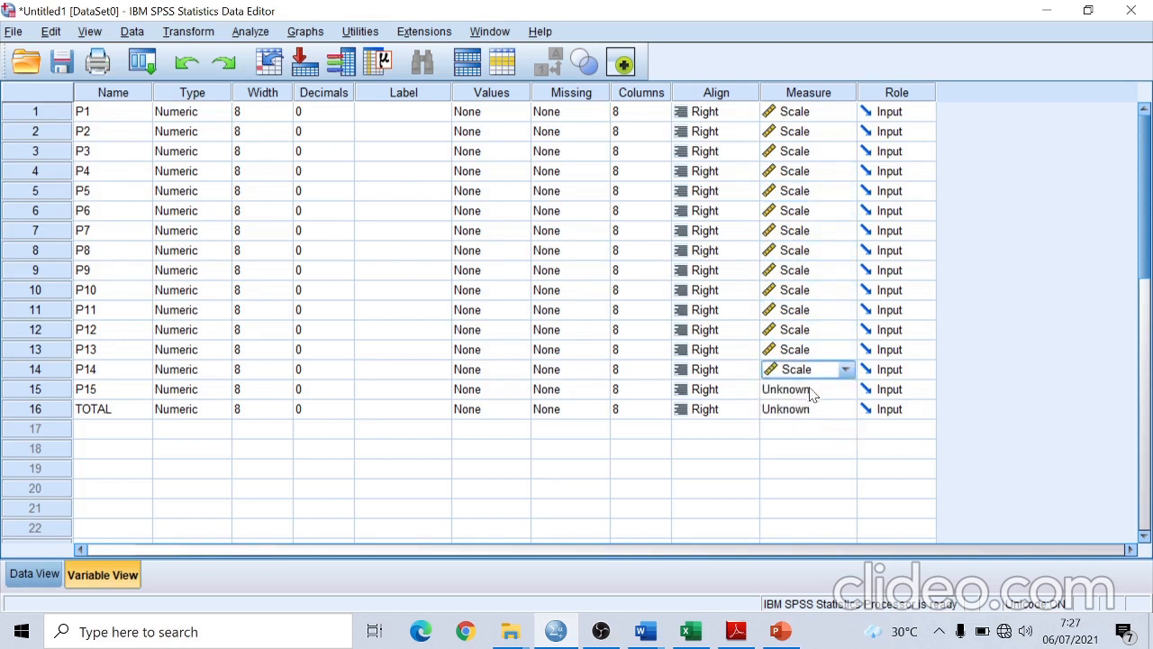
click(811, 394)
click(806, 409)
click(804, 418)
click(803, 429)
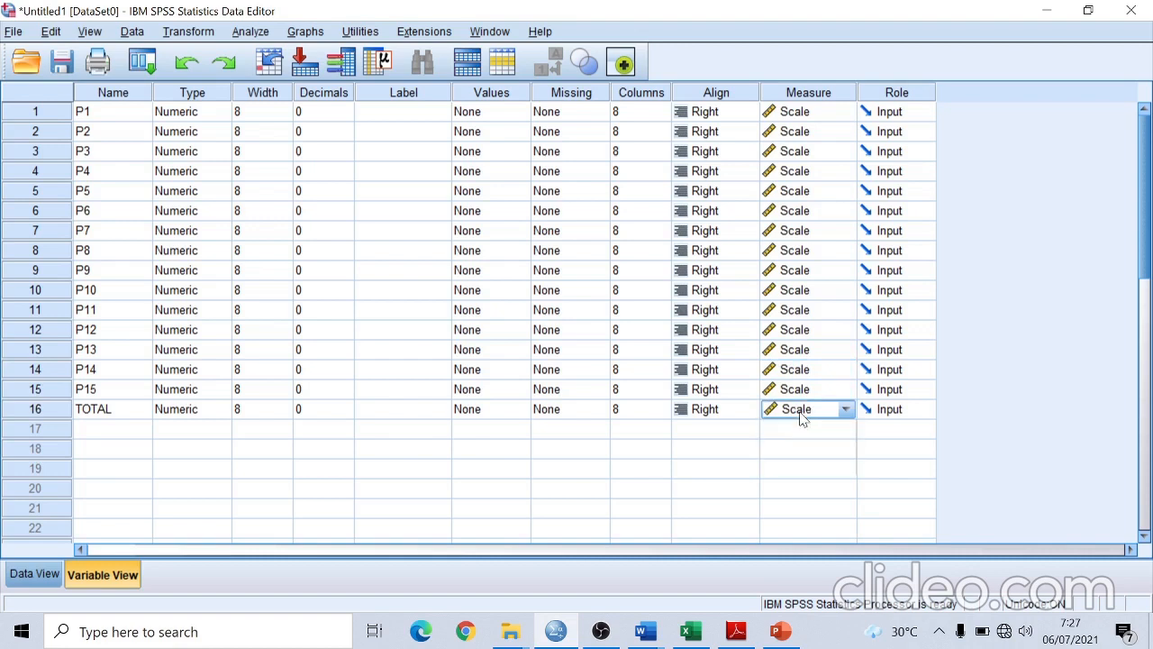
Review the scored data of all variables from P1 to TOTAL in the data view
click(46, 577)
scroll(856, 408, down, 2)
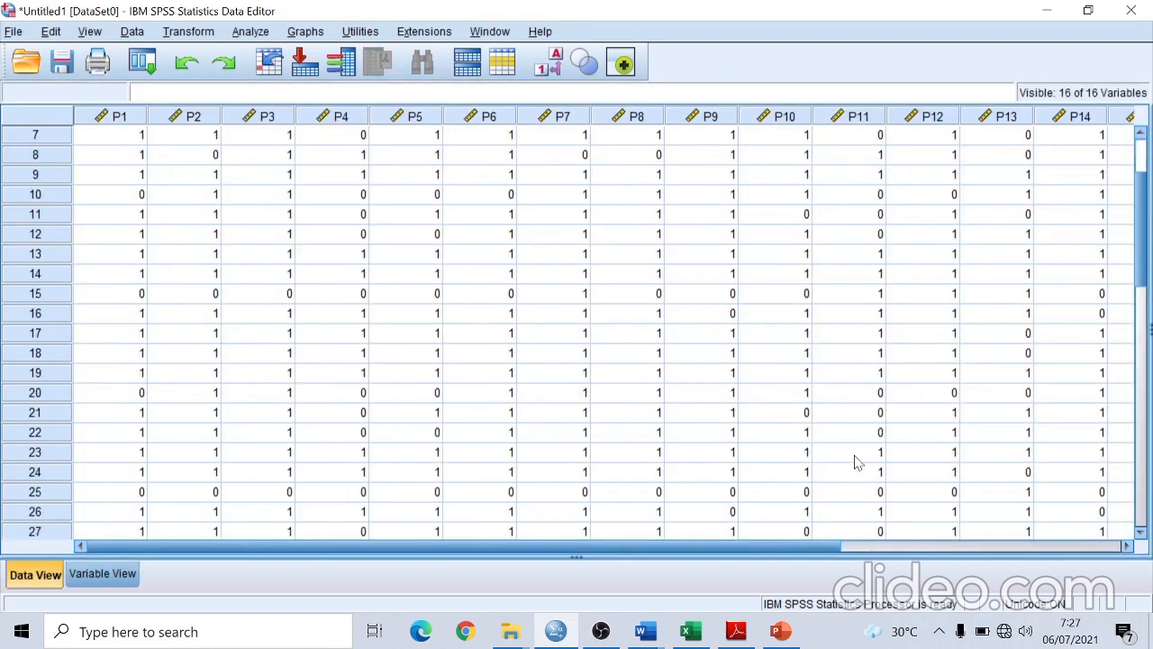
drag(789, 548, 995, 564)
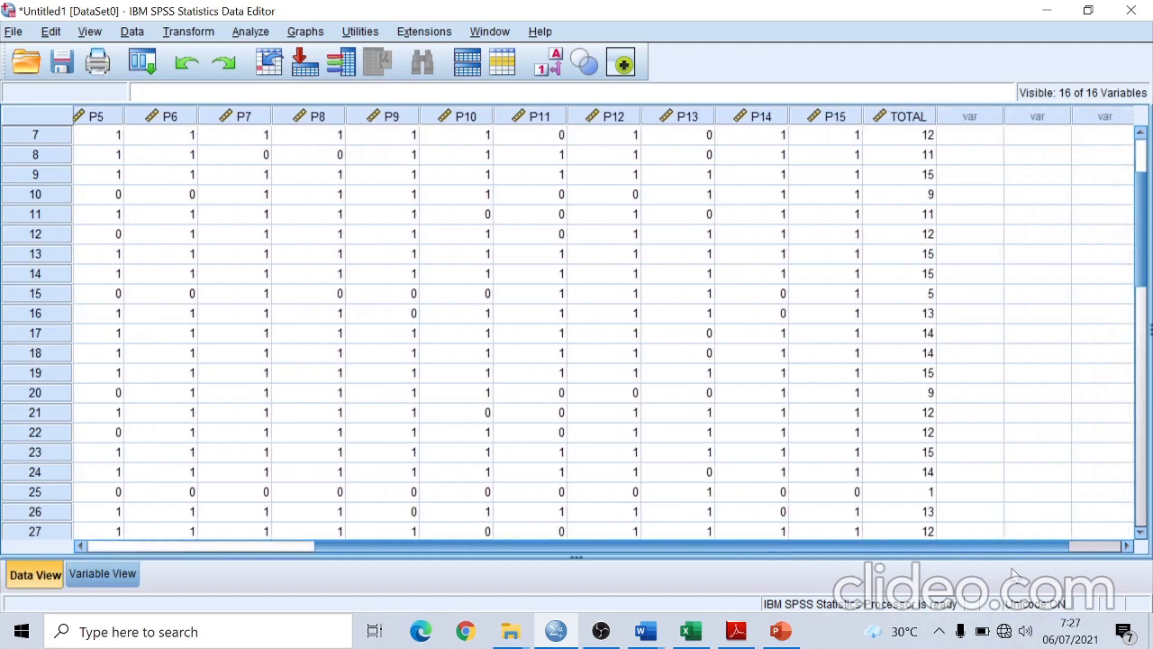
scroll(984, 465, up, 2)
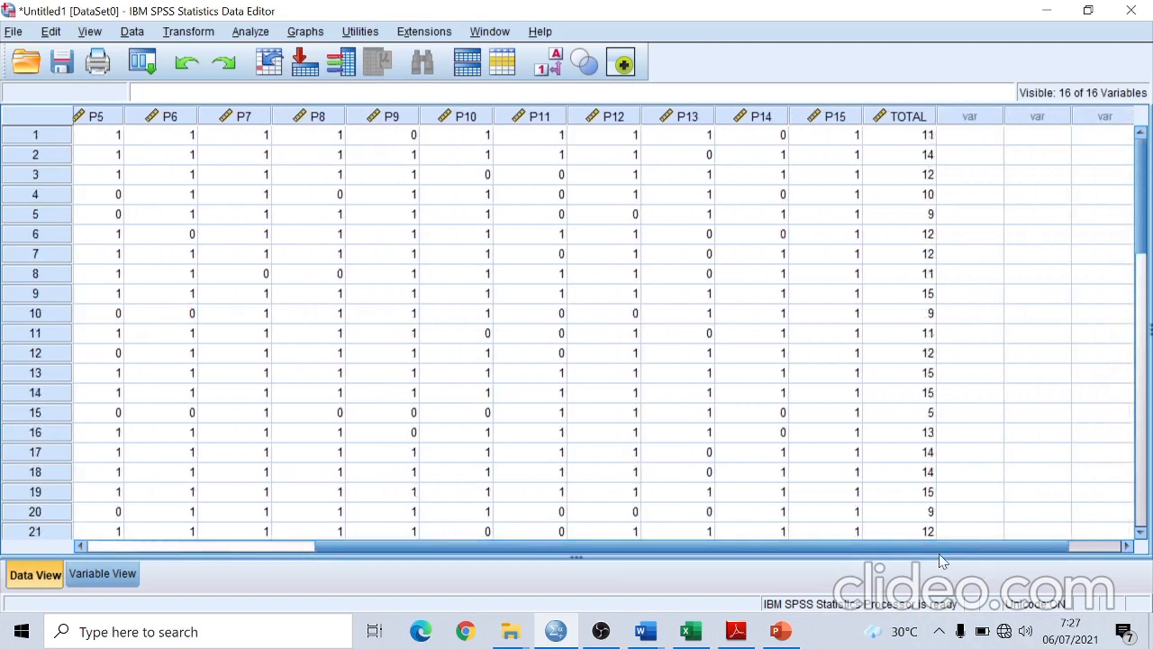
drag(940, 549, 587, 564)
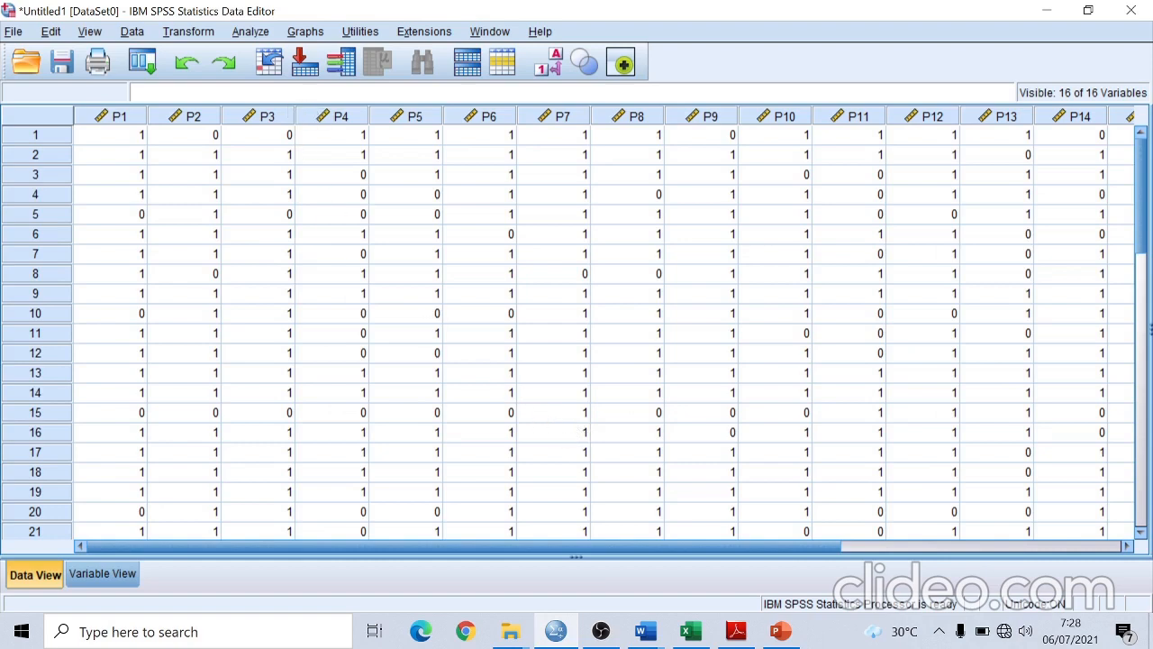
Run a bivariate Pearson correlation with a two-tailed significance test on variables P1 to P15 and TOTAL
click(251, 33)
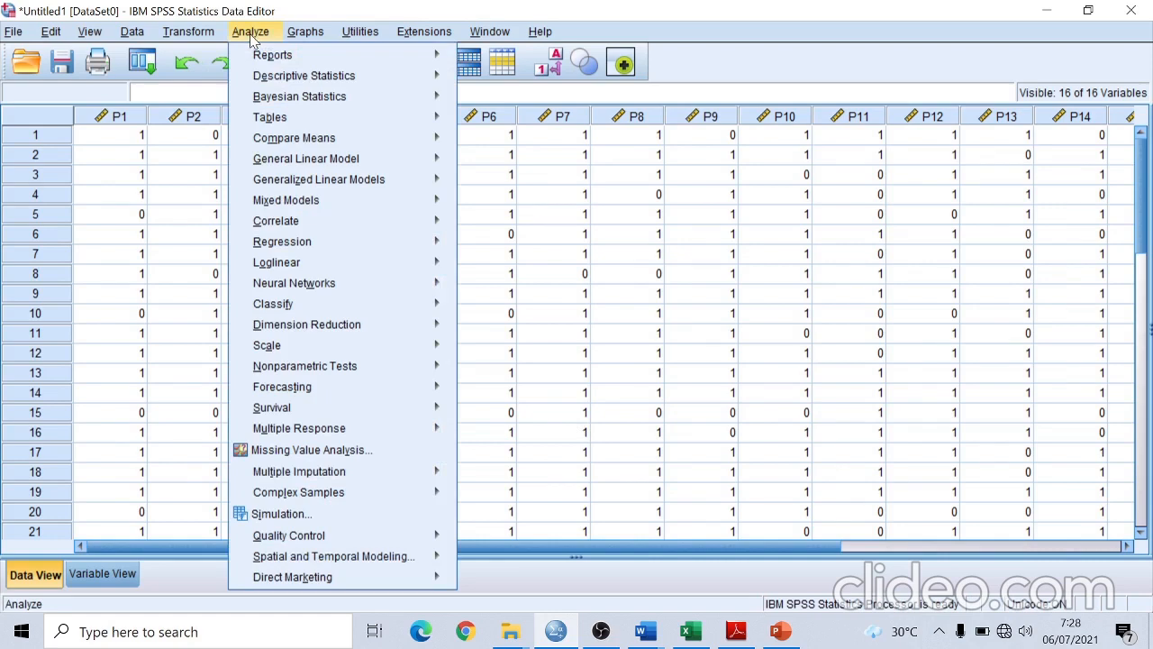
mouse_move(303, 228)
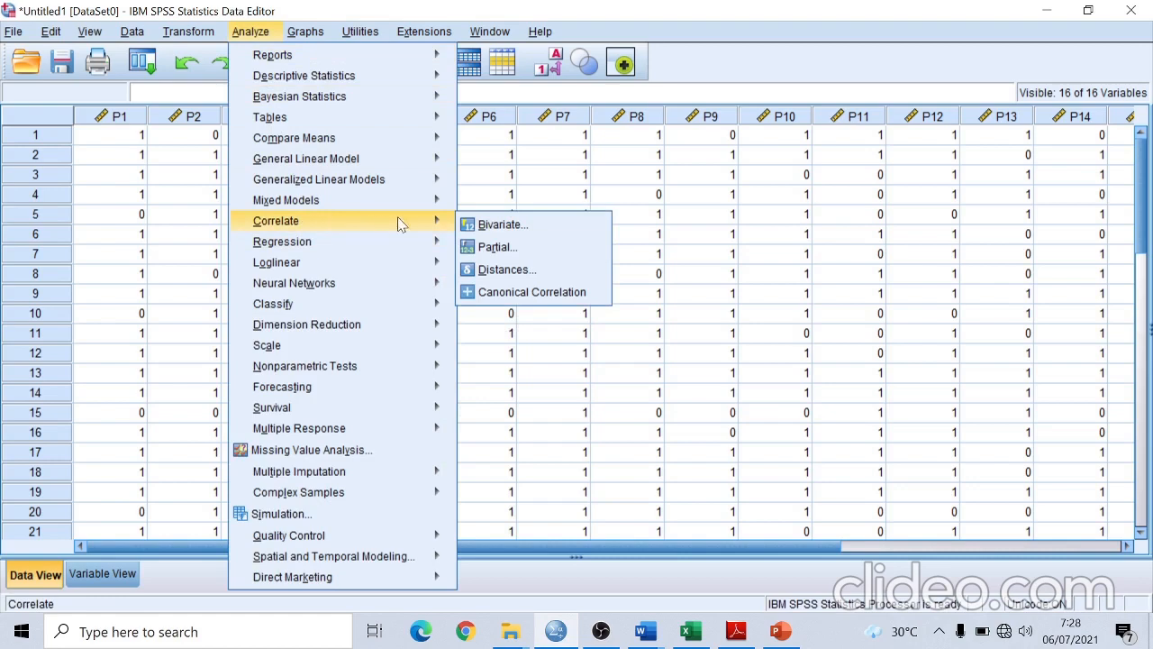
click(509, 234)
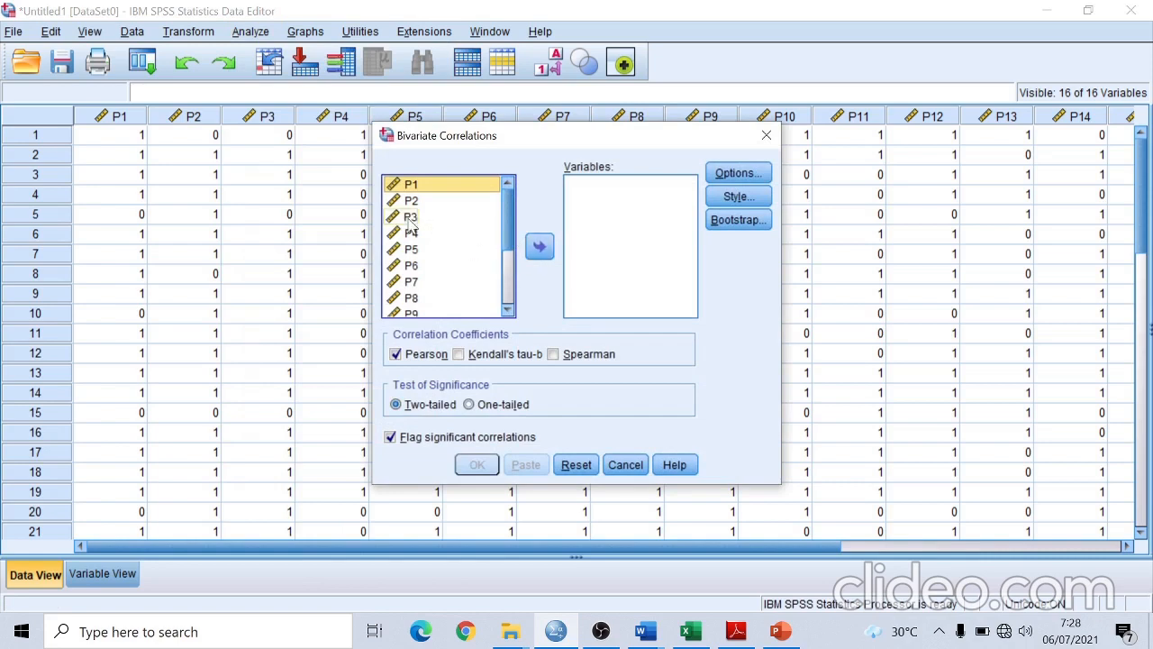
key(shift+Down)
key(shift+Down)
key(shift+Down)
key(shift+Down)
key(shift+Down)
key(shift+Down)
key(shift+Down)
key(shift+Down)
key(shift+Down)
key(shift+Down)
key(shift+Down)
key(shift+Down)
key(shift+Down)
key(shift+Down)
key(shift+Down)
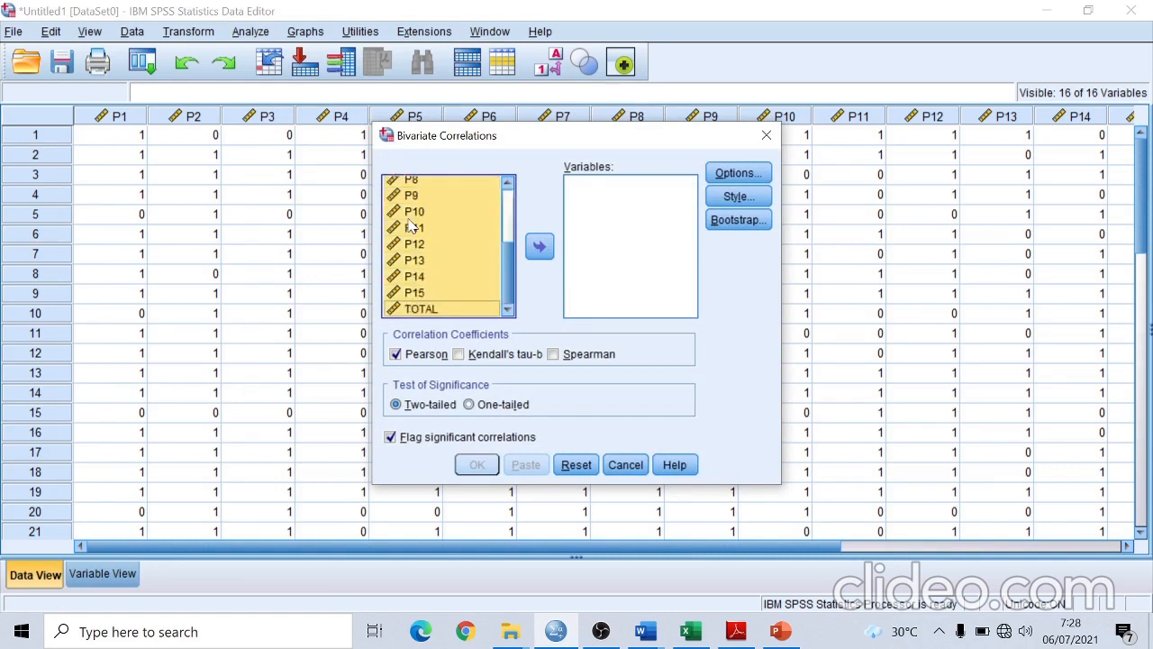
click(543, 253)
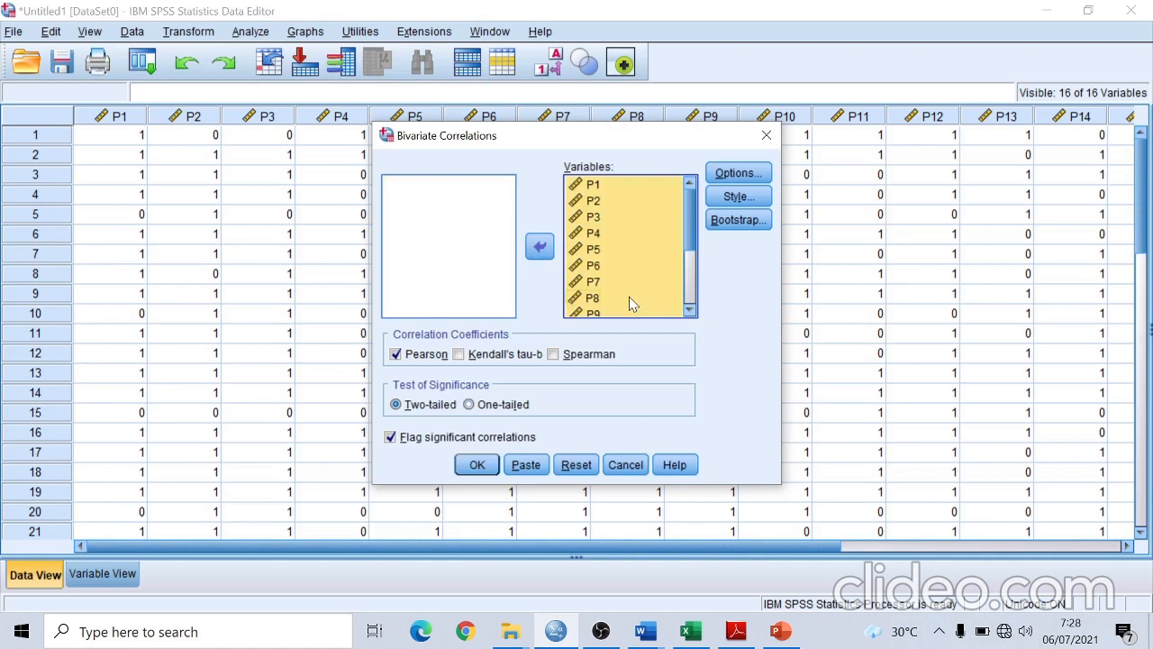
click(480, 470)
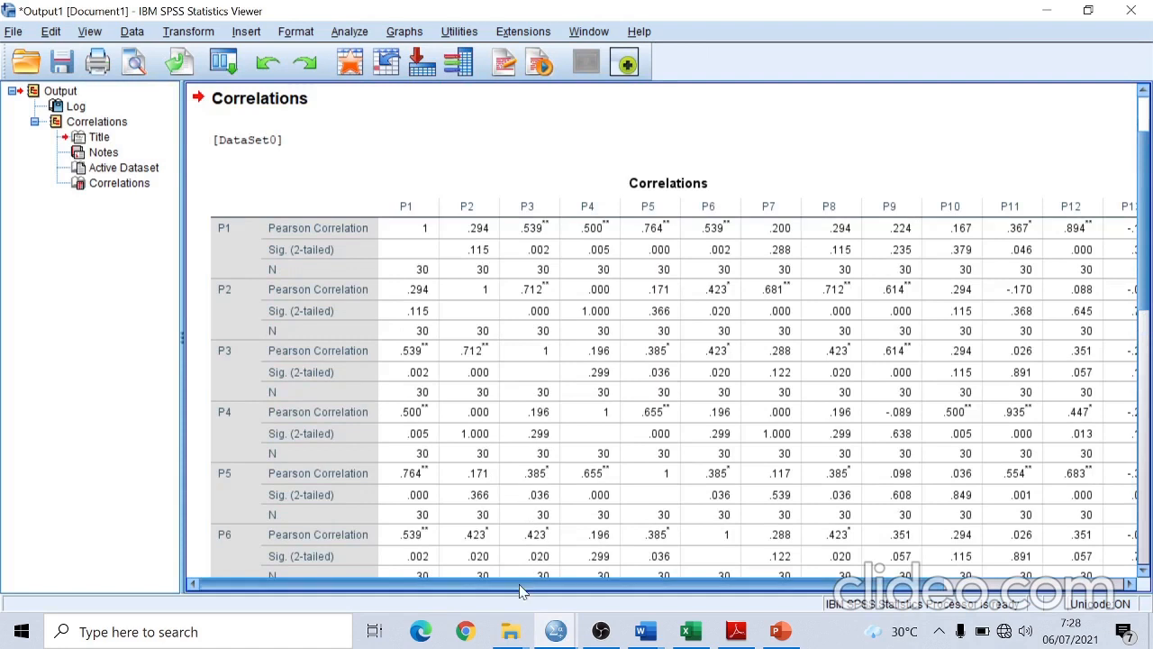
Examine the Correlations table across all items, including the TOTAL column and the TOTAL row
scroll(522, 584, right, 3)
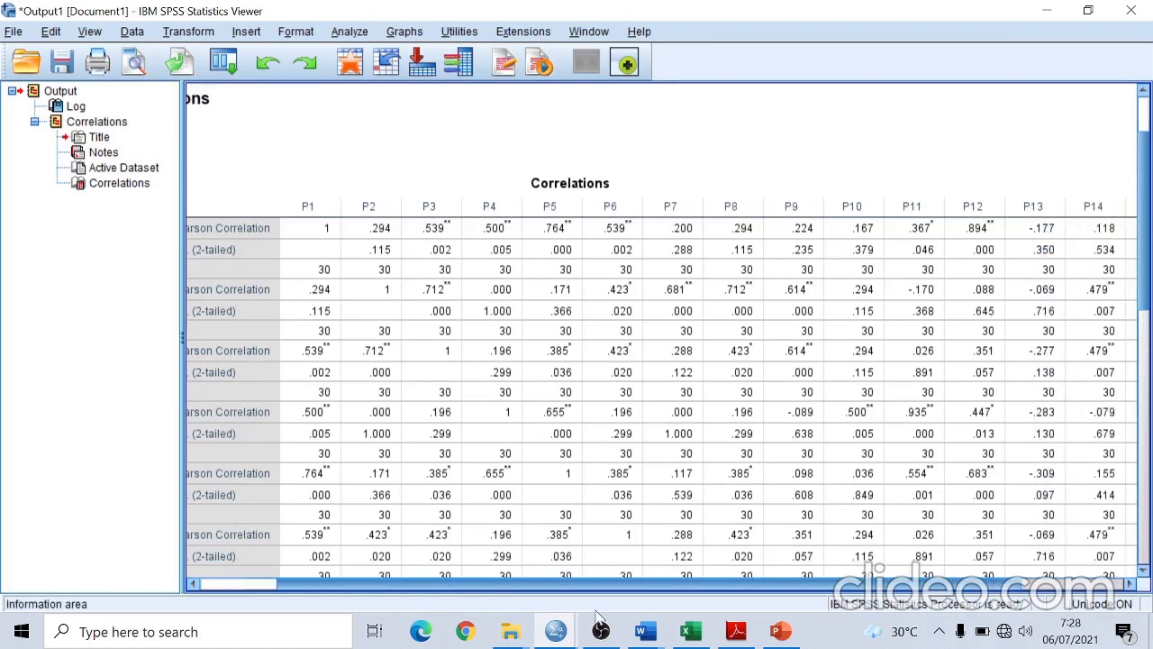
drag(596, 611, 587, 611)
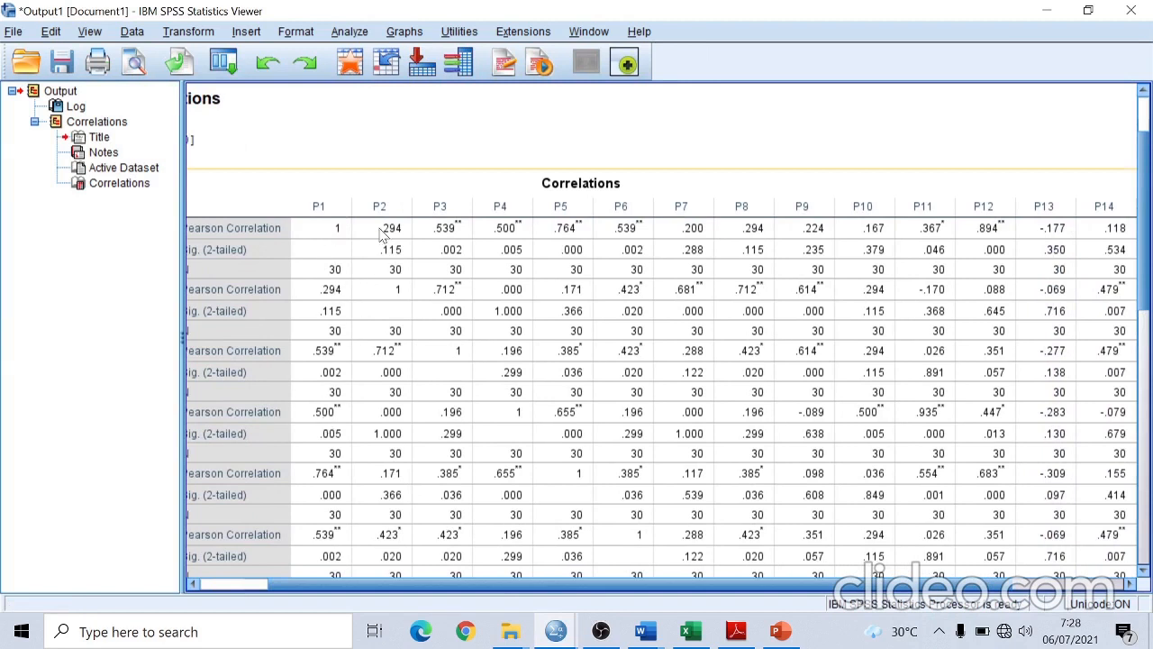
click(443, 584)
click(777, 556)
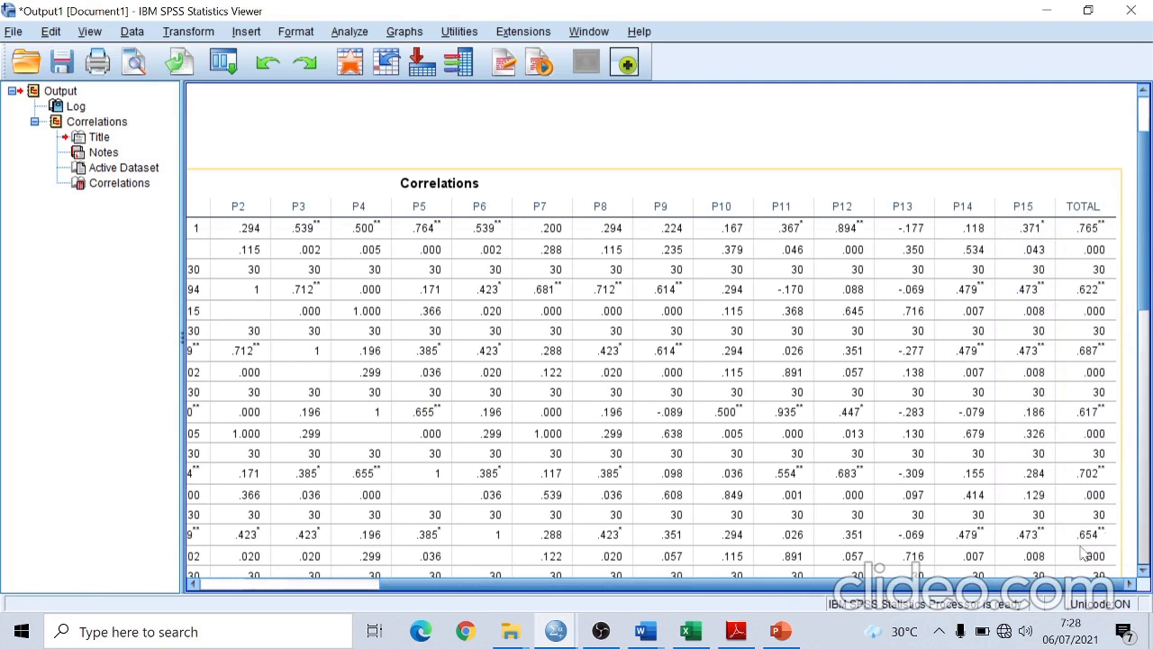
drag(1010, 584, 1032, 613)
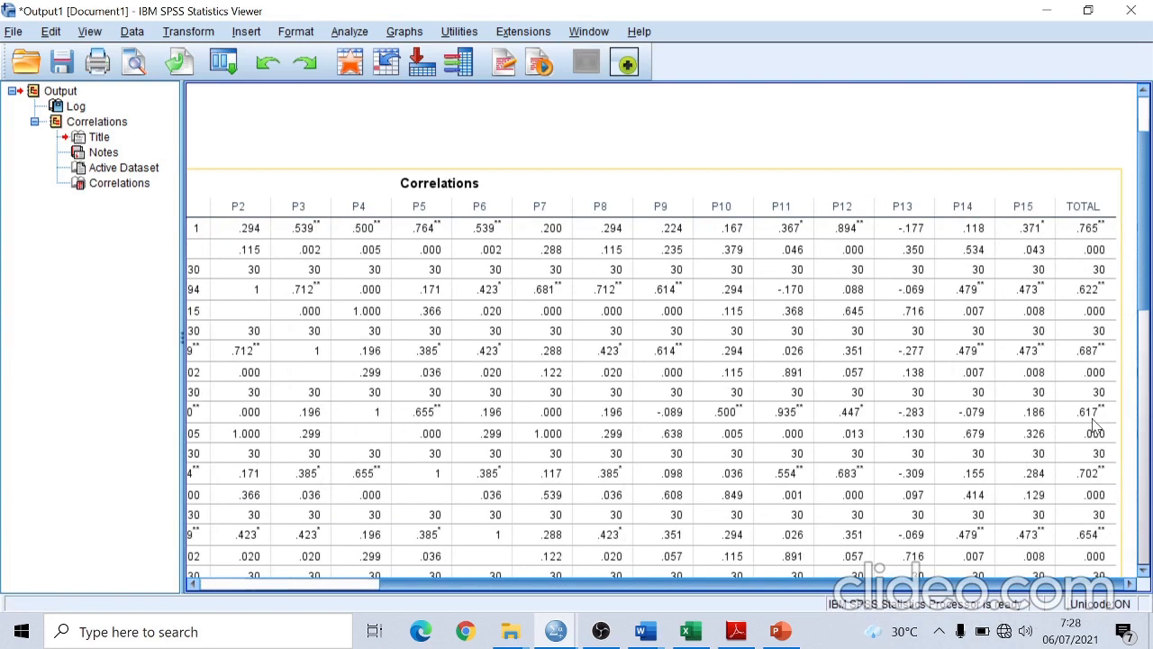
drag(1084, 584, 823, 581)
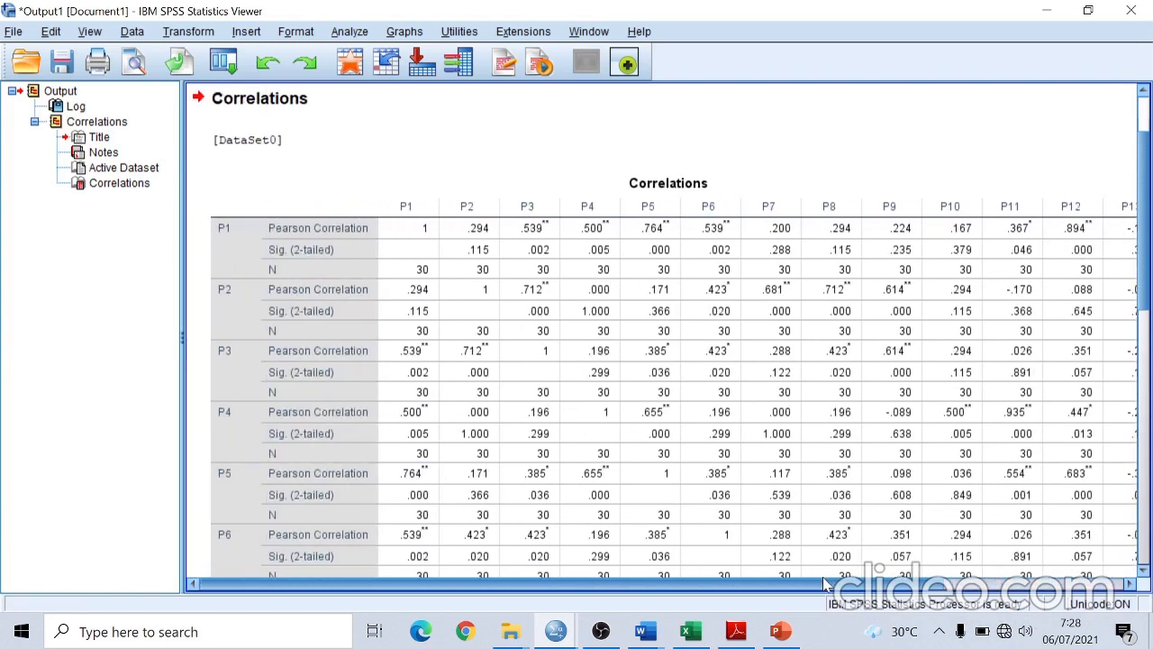
scroll(798, 452, down, 10)
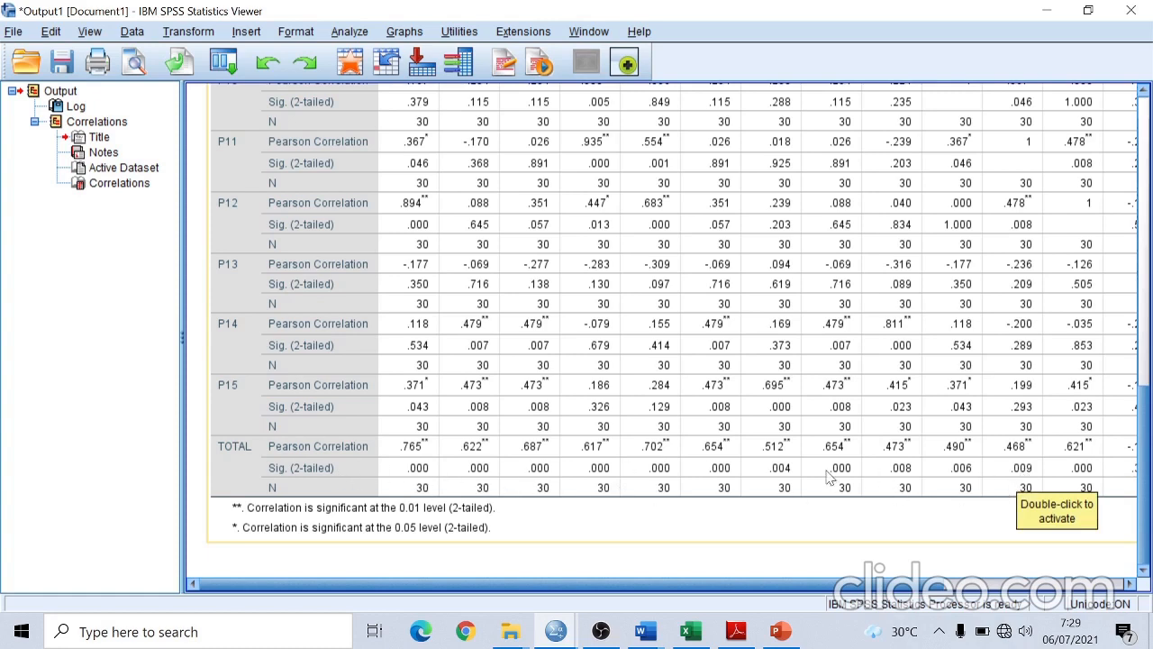
drag(709, 587, 991, 603)
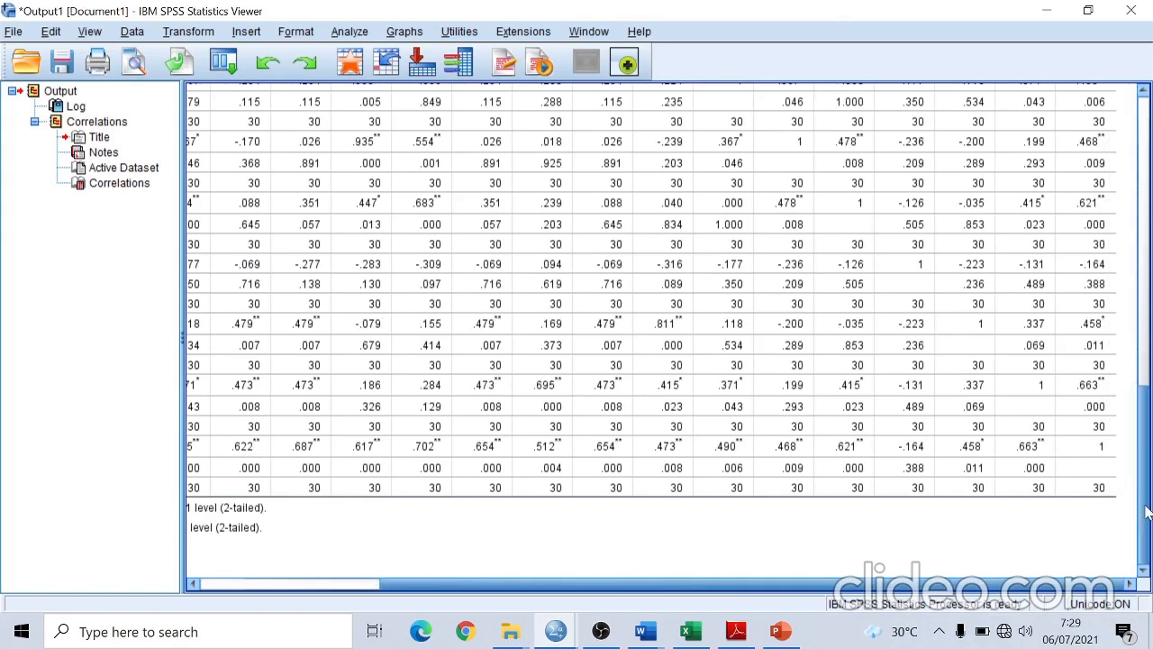
drag(1140, 504, 1141, 216)
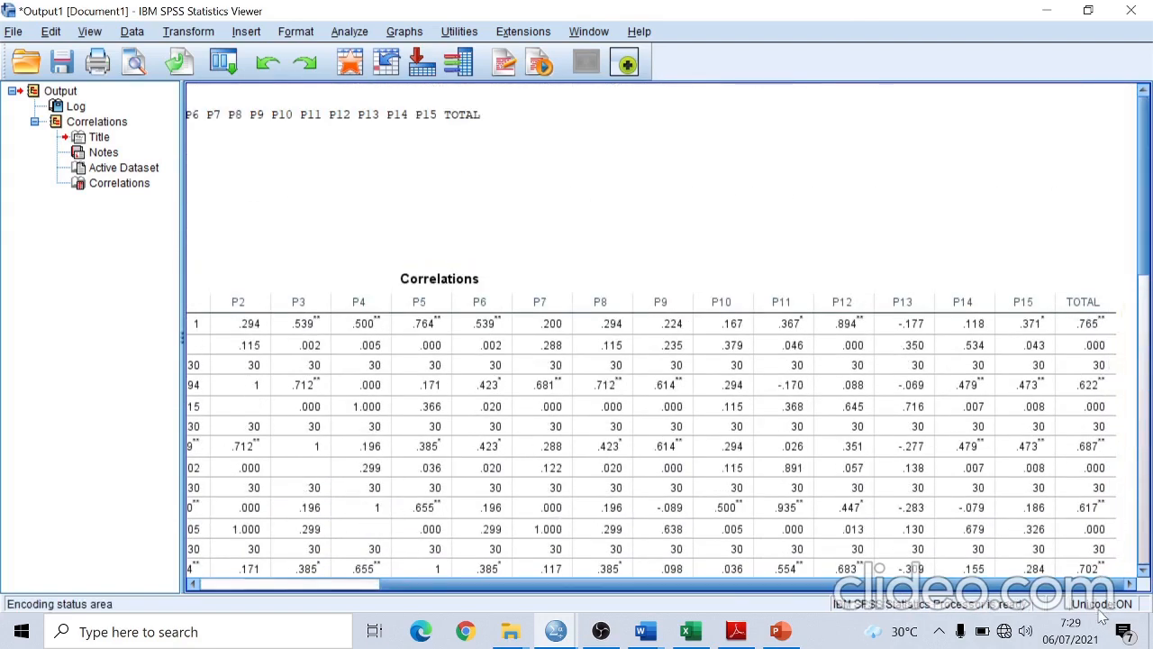
Read the Pearson correlation and significance of each item from P1 to P15 in the TOTAL column
drag(1128, 252, 1149, 334)
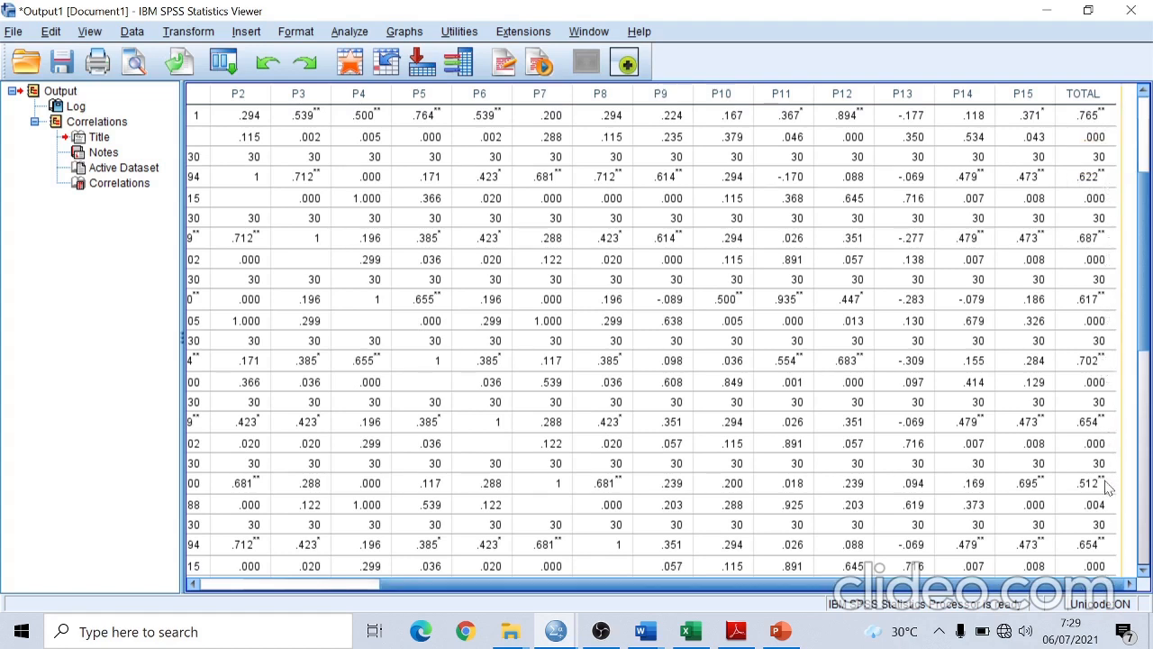
click(1143, 443)
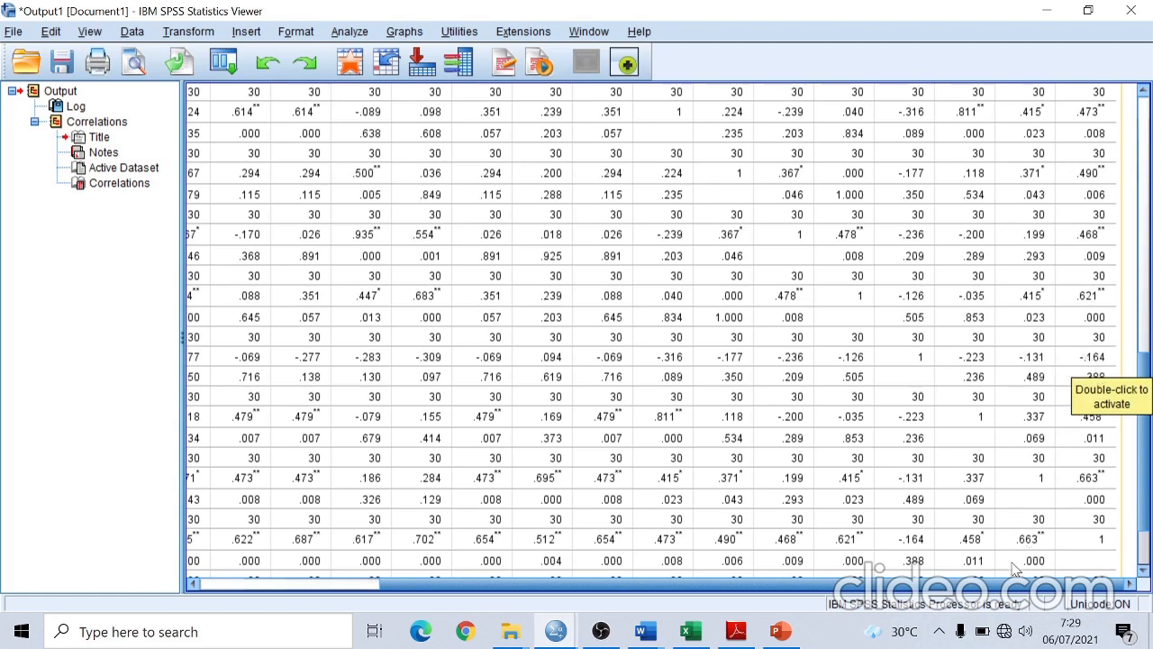
scroll(1000, 585, left, 2)
scroll(994, 586, left, 3)
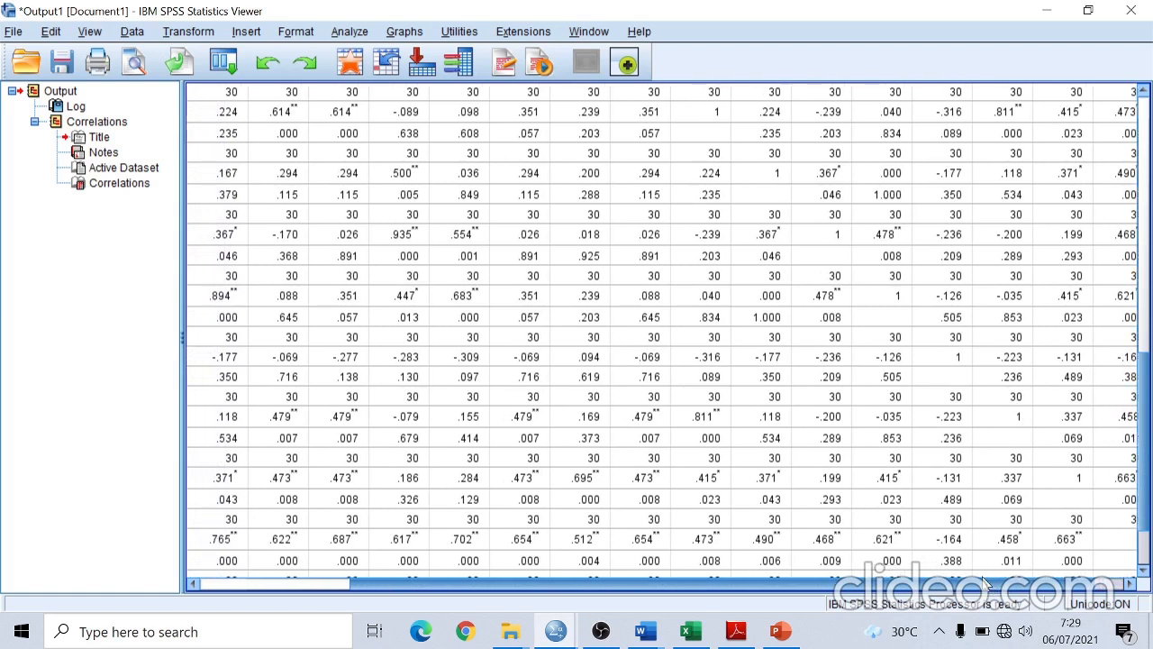
scroll(960, 579, left, 12)
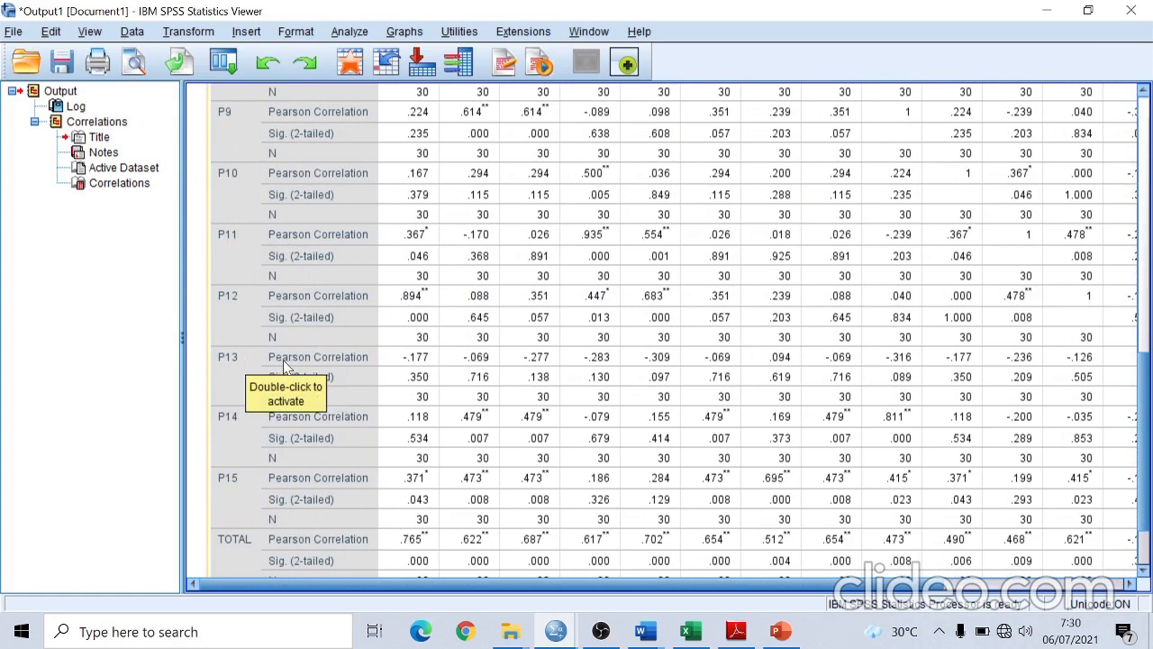
drag(577, 591, 791, 594)
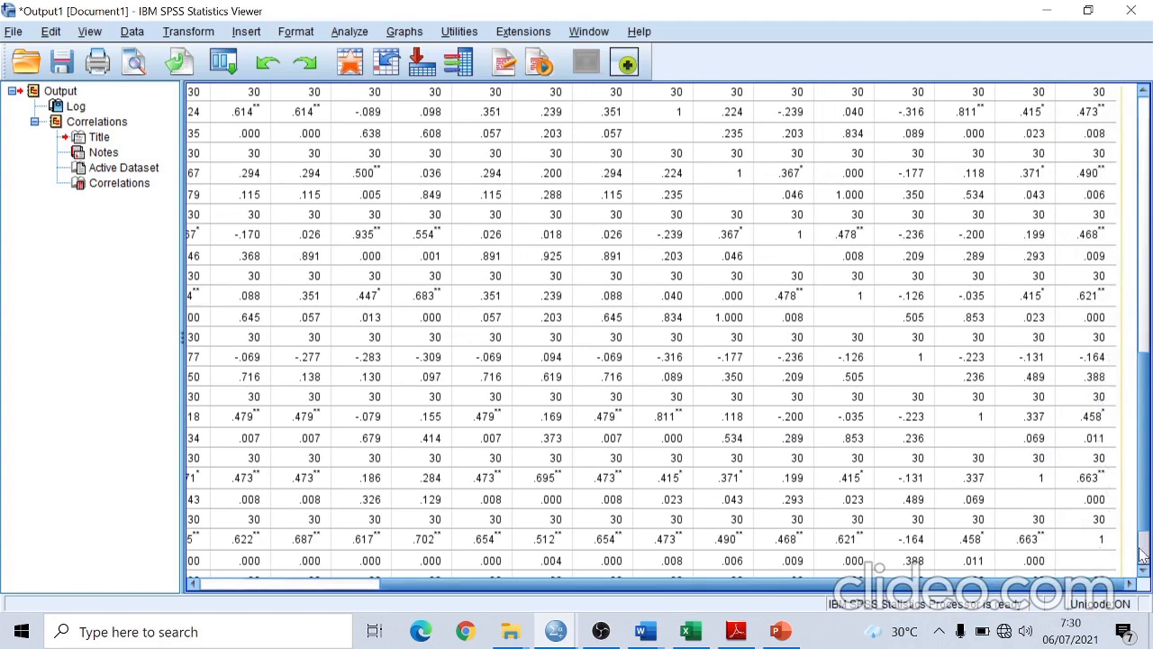
scroll(1143, 511, down, 3)
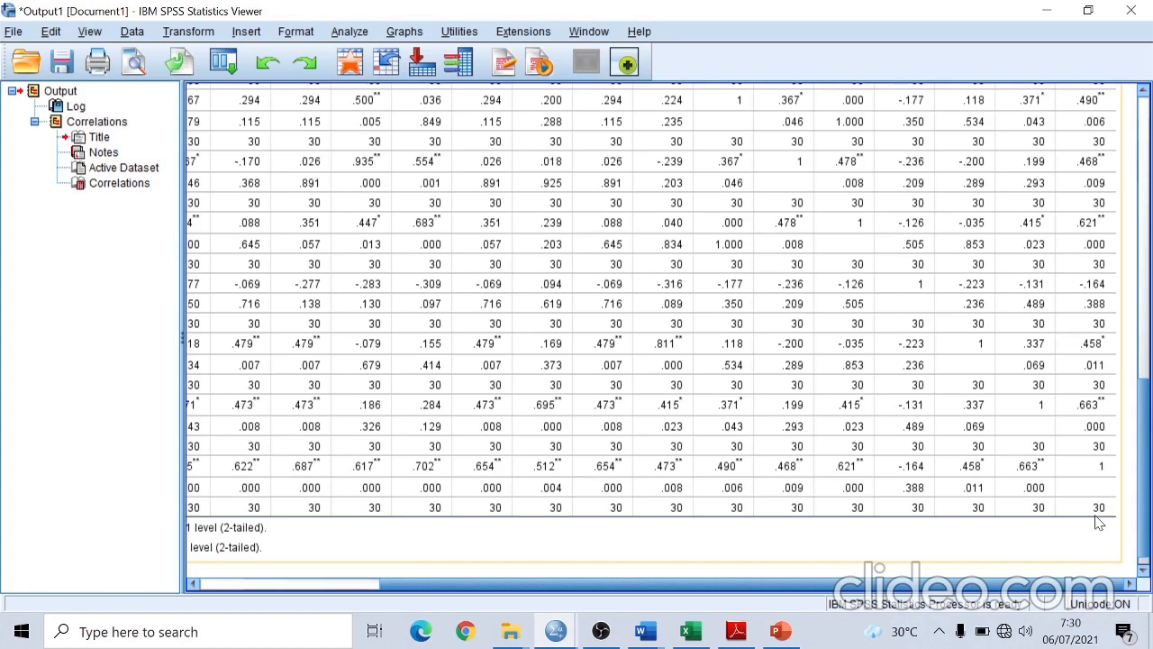
drag(1145, 407, 1145, 200)
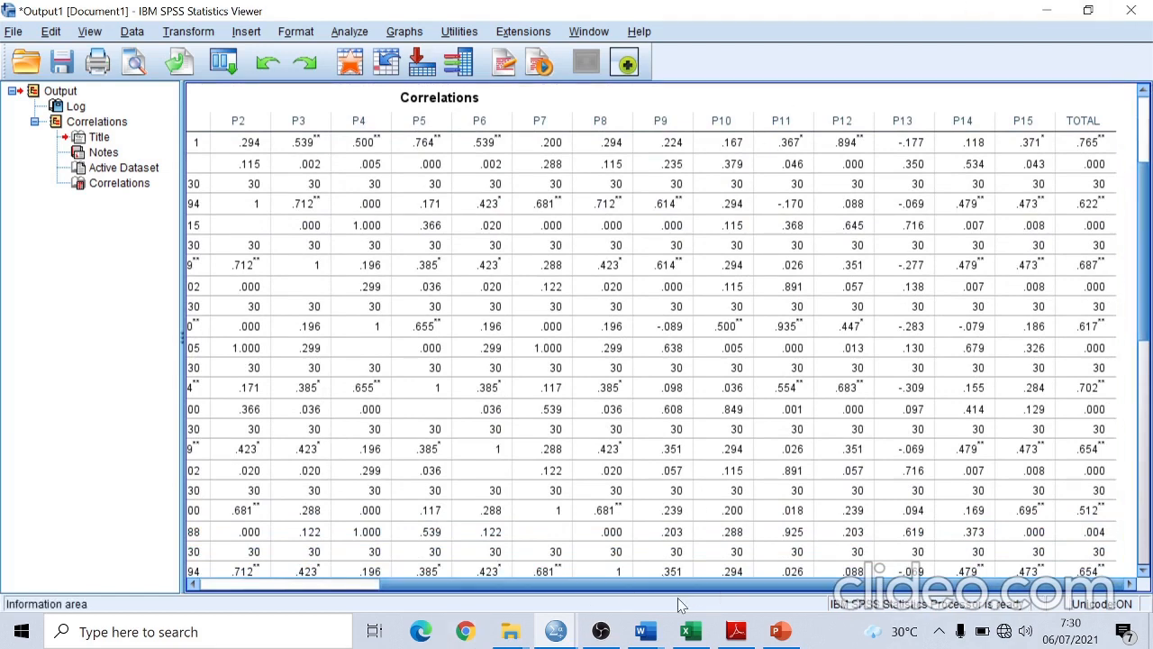
Switch to the PowerPoint presentation and consult the Product Moment r table on slide 9
mouse_move(645, 629)
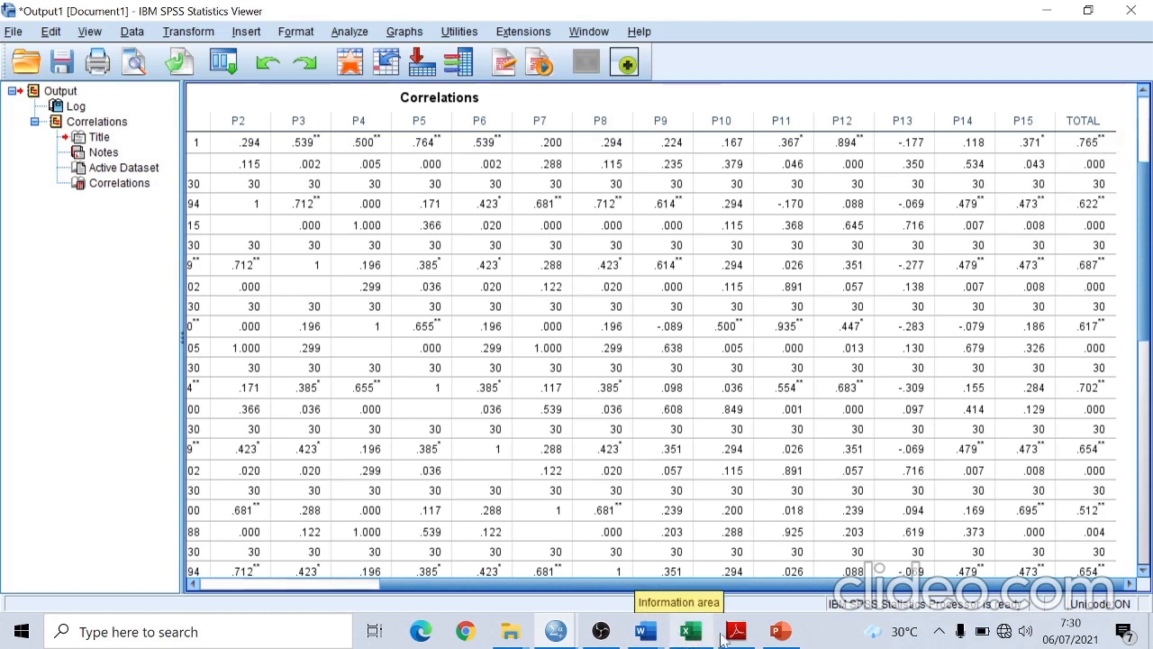
click(780, 631)
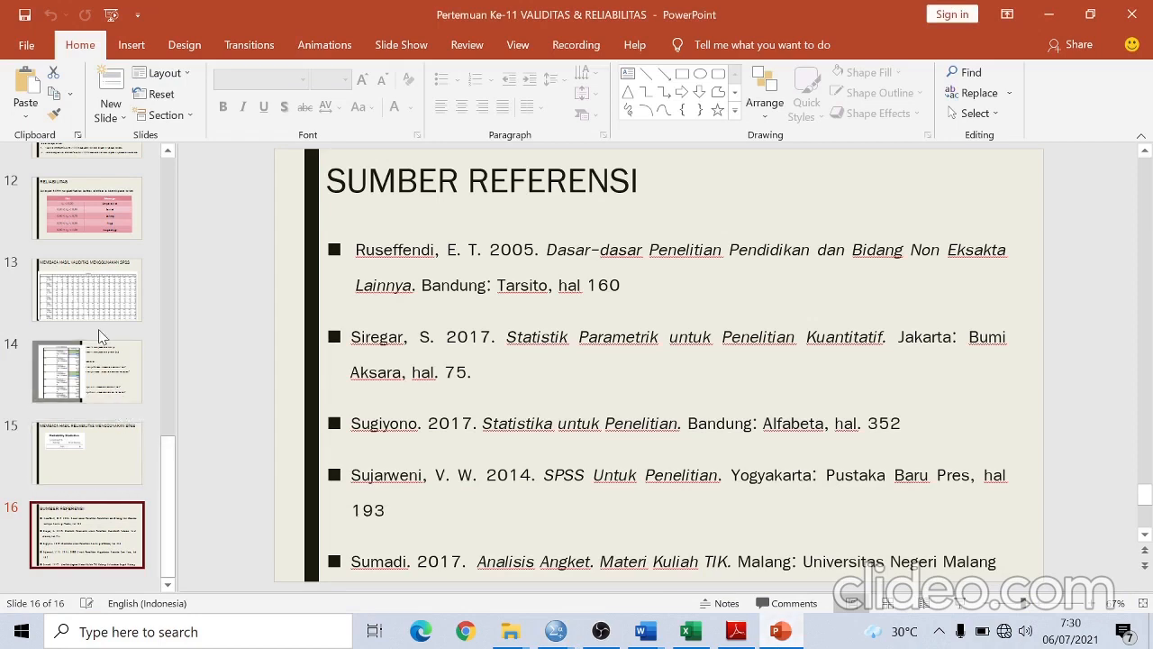
scroll(99, 335, up, 5)
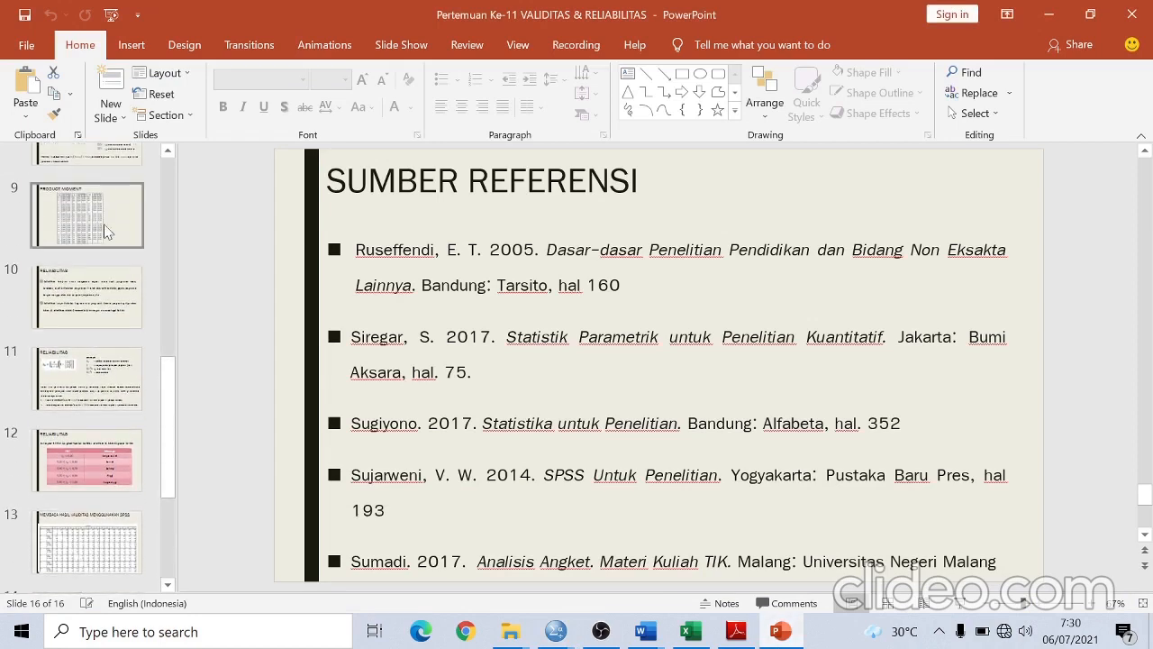
click(106, 233)
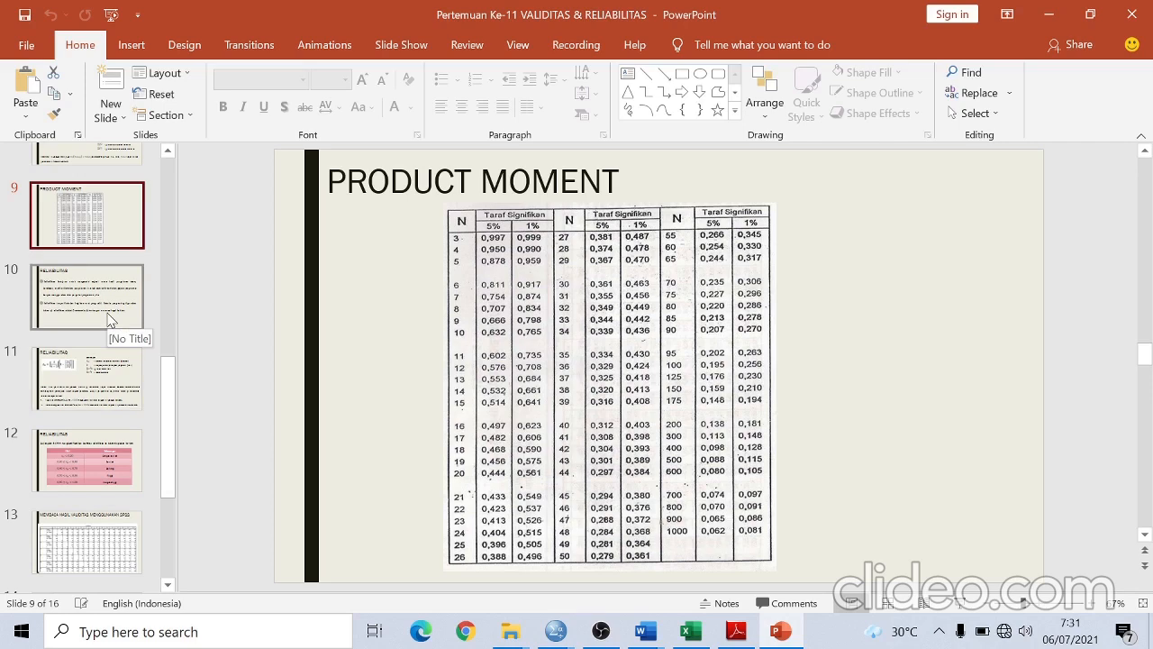
Consult the Product Moment formula on slide 8 and the validity criteria on slide 14, and return to the SPSS correlation output
scroll(104, 226, up, 1)
click(95, 365)
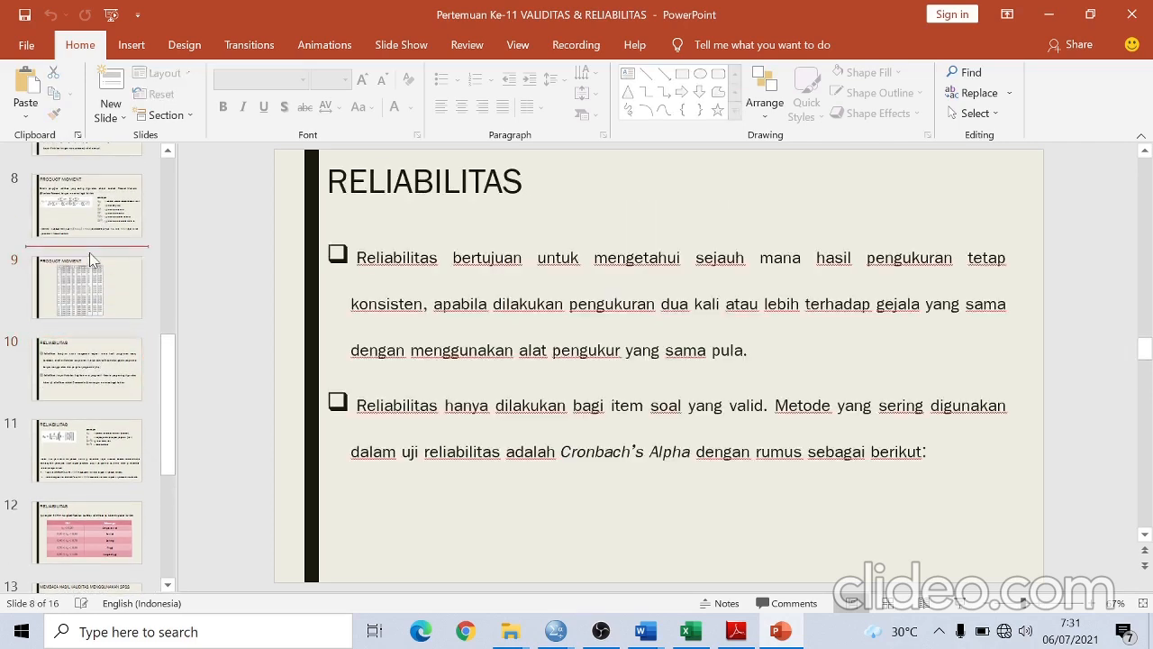
click(96, 221)
scroll(99, 223, up, 1)
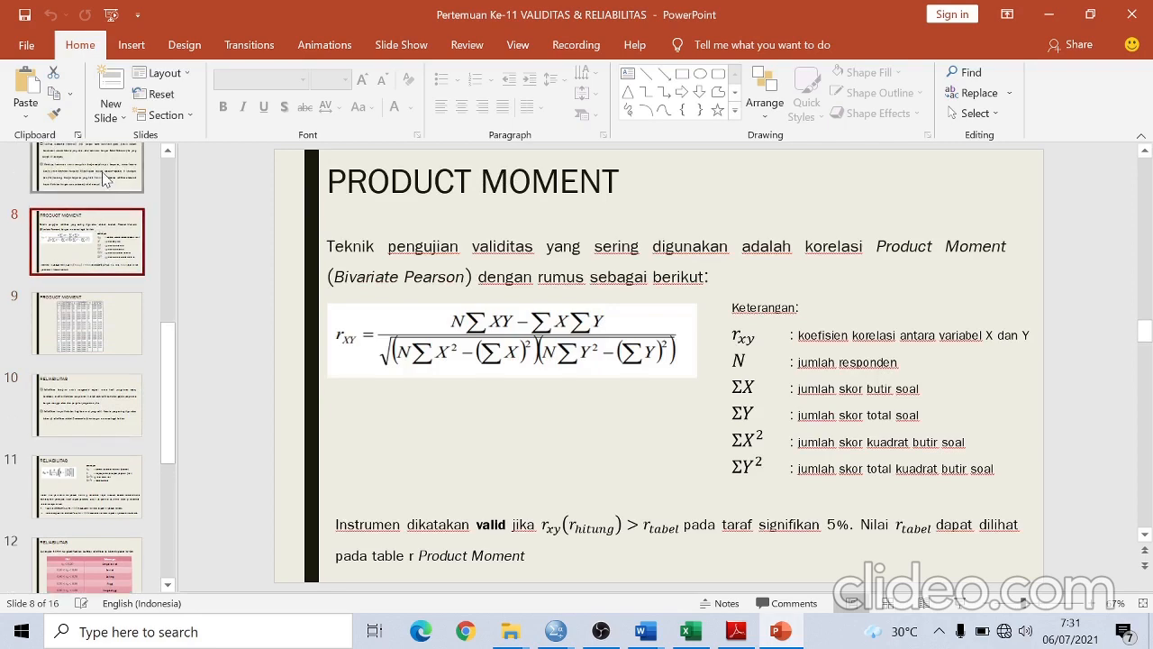
click(101, 173)
scroll(112, 379, down, 5)
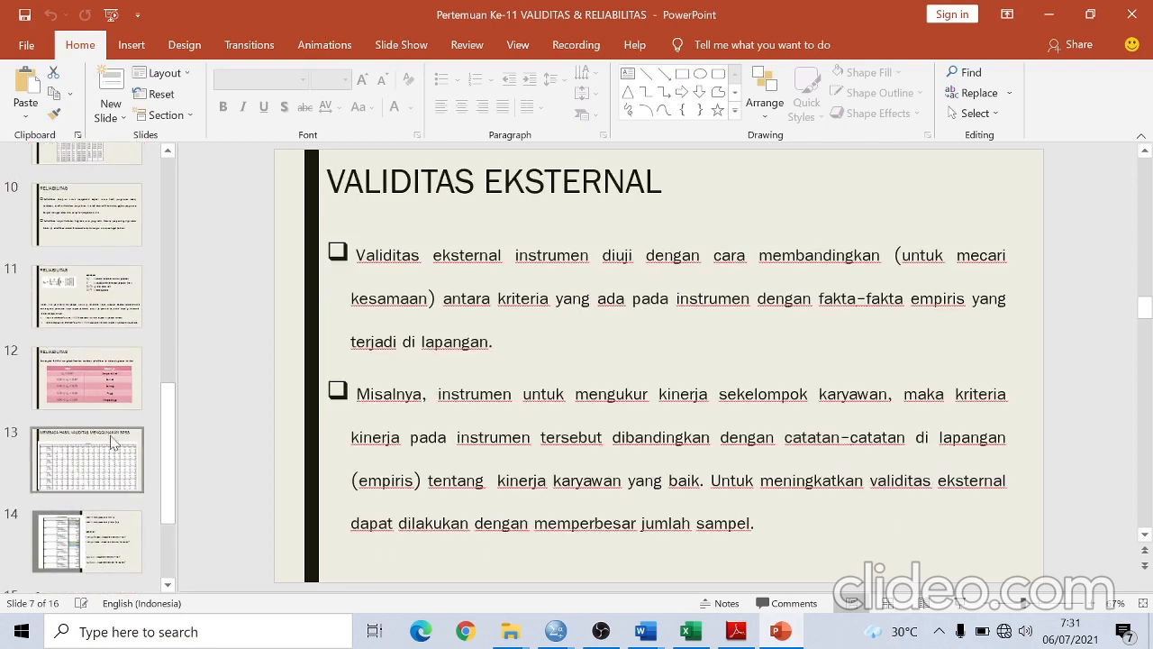
click(113, 538)
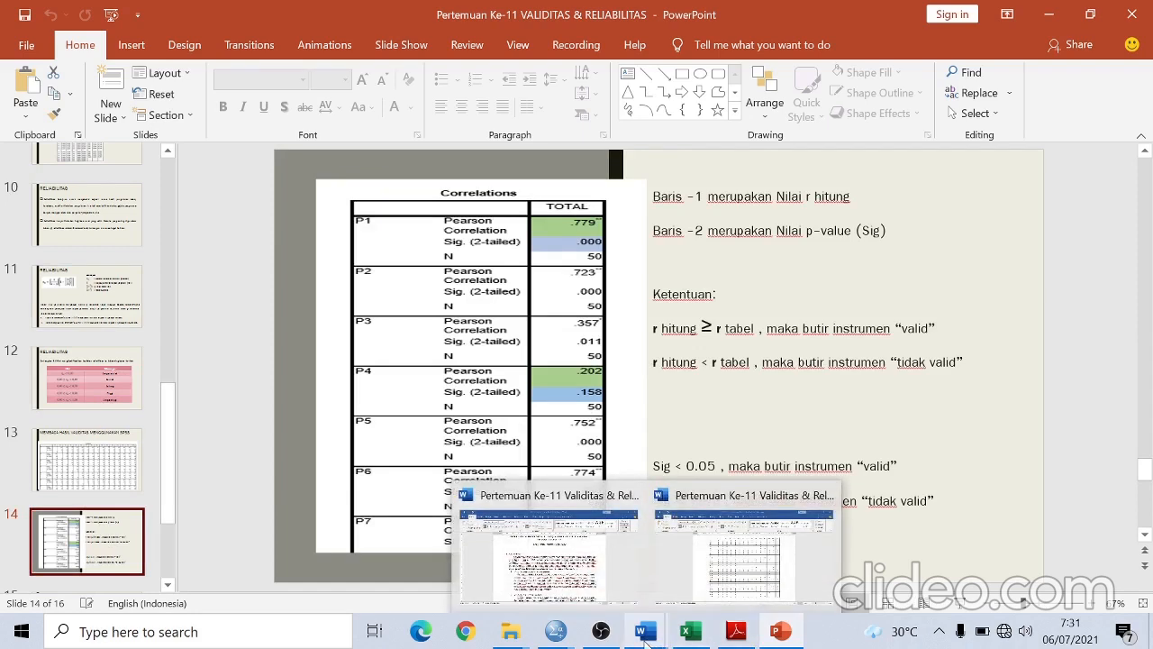
mouse_move(559, 636)
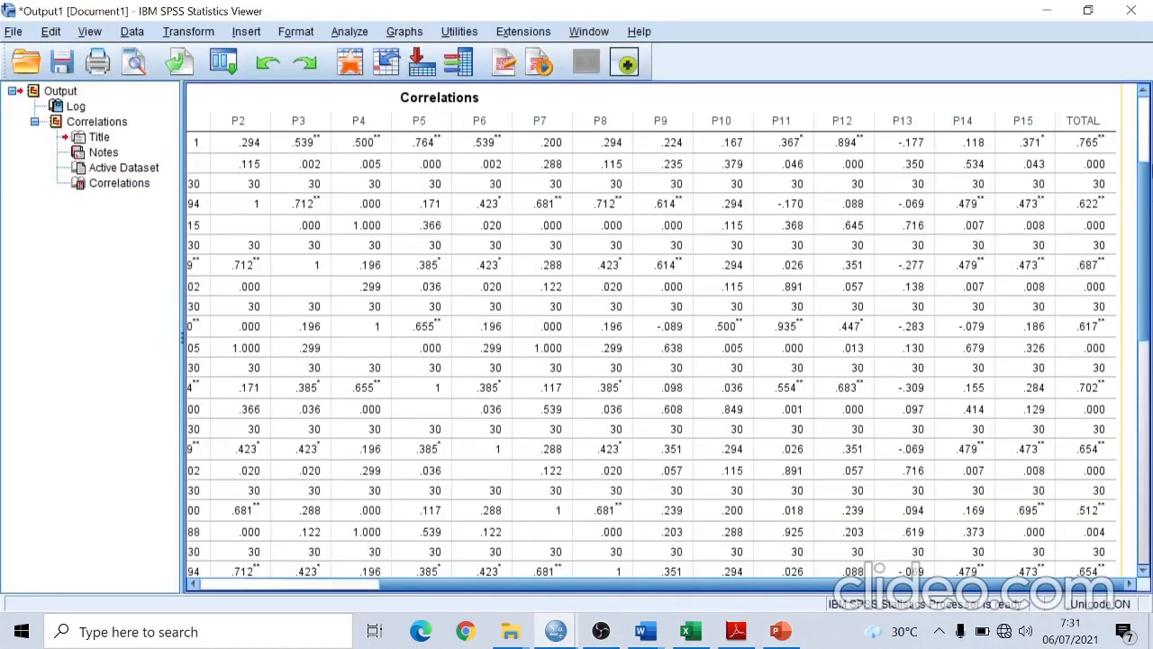
click(649, 551)
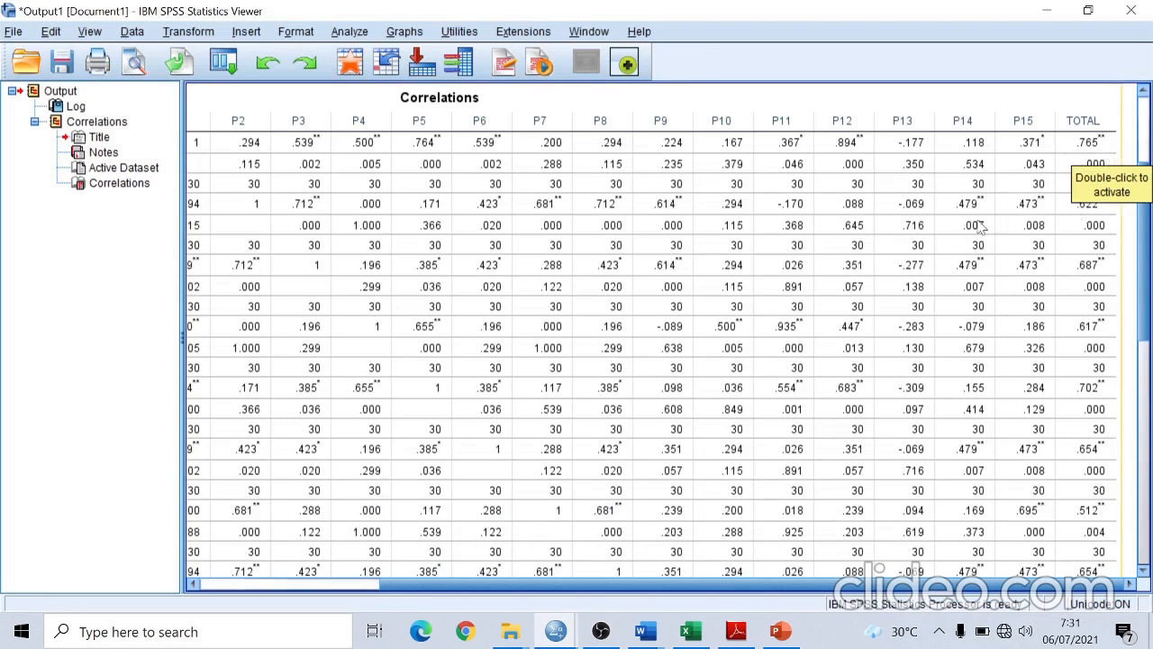
Read the correlation and significance of each item against the total score, down to P15 in the Correlations table
scroll(1055, 274, down, 3)
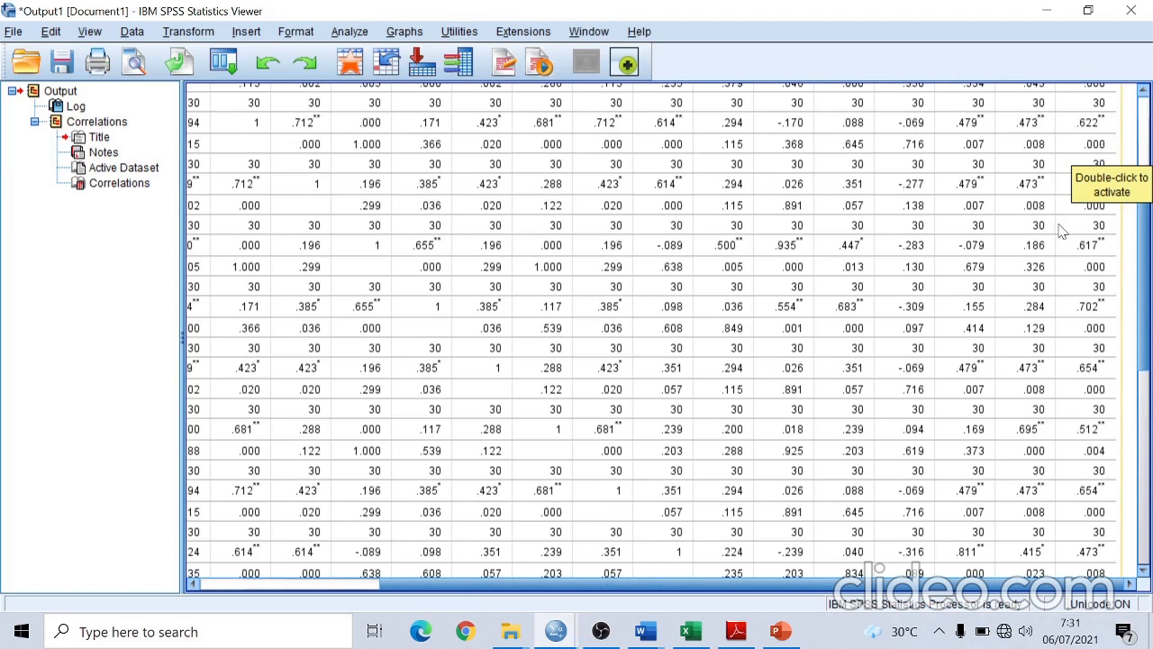
scroll(1061, 232, down, 3)
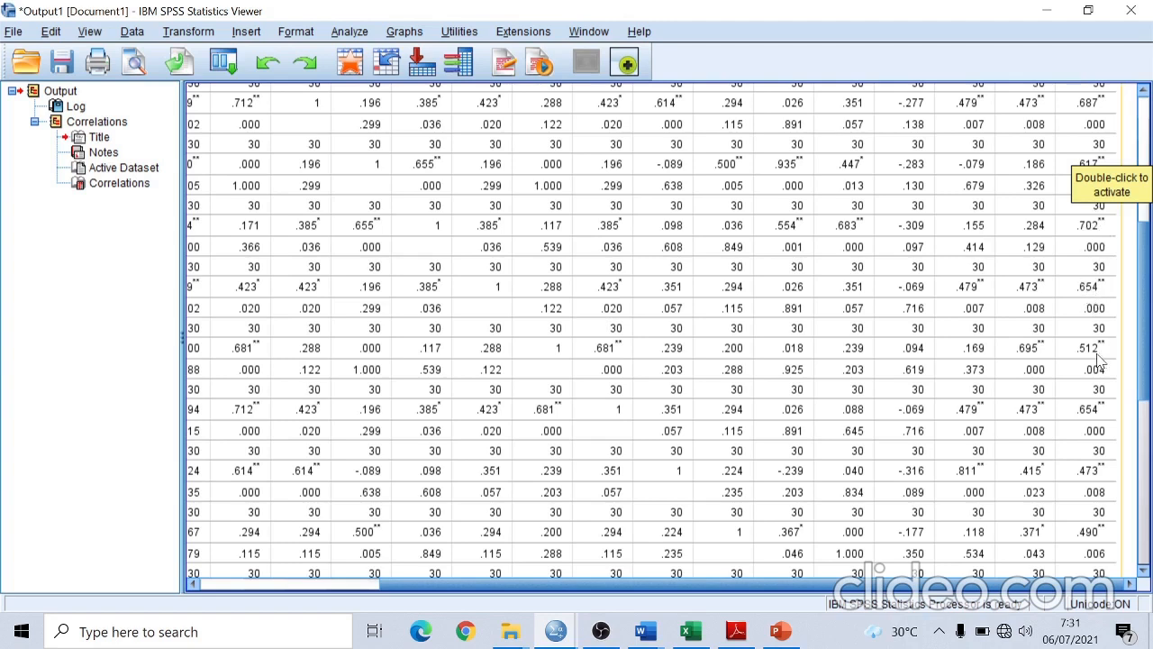
scroll(1115, 362, down, 6)
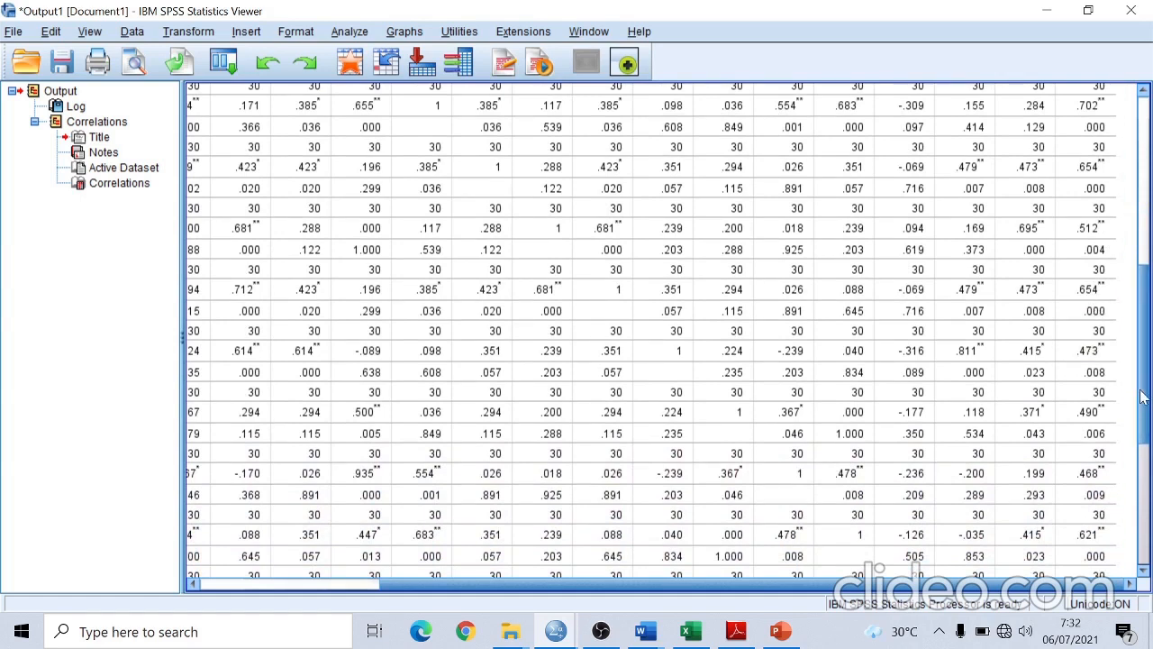
scroll(1093, 384, down, 5)
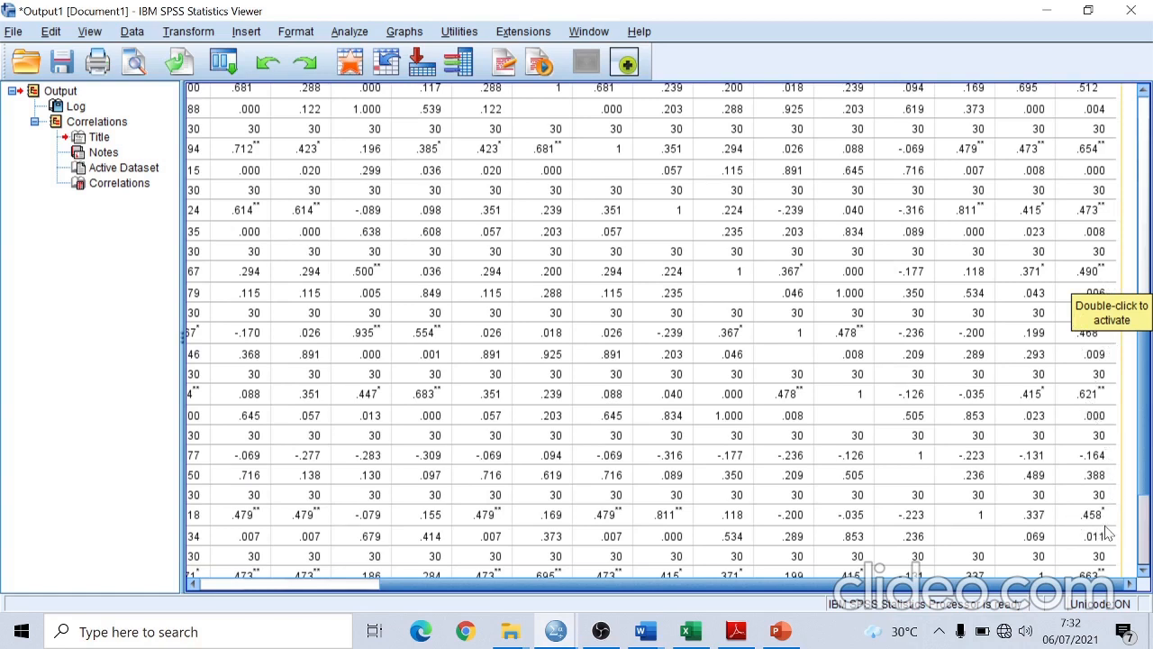
scroll(1148, 500, down, 2)
scroll(1148, 500, down, 1)
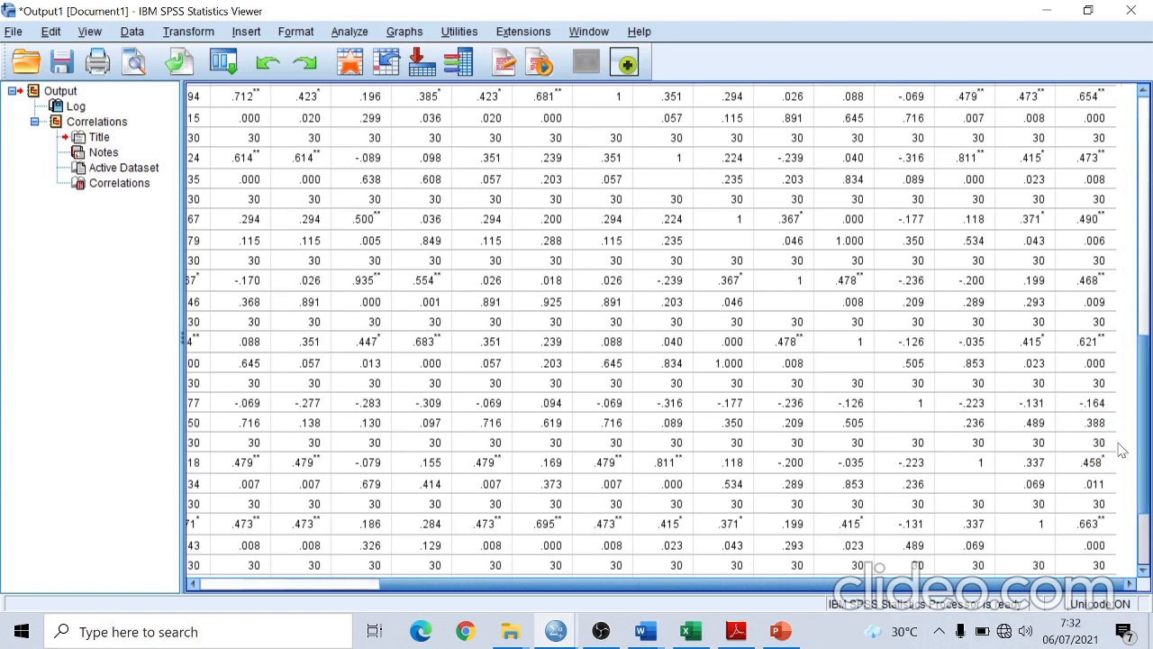
drag(1088, 583, 844, 590)
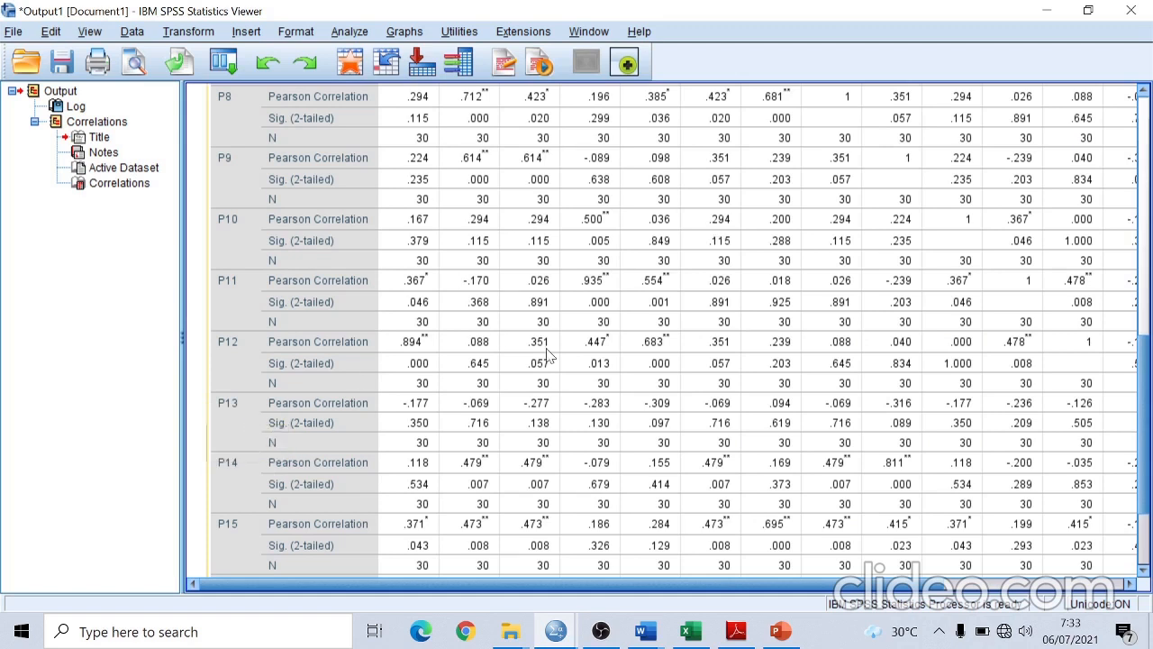
scroll(811, 579, right, 2)
scroll(810, 580, right, 6)
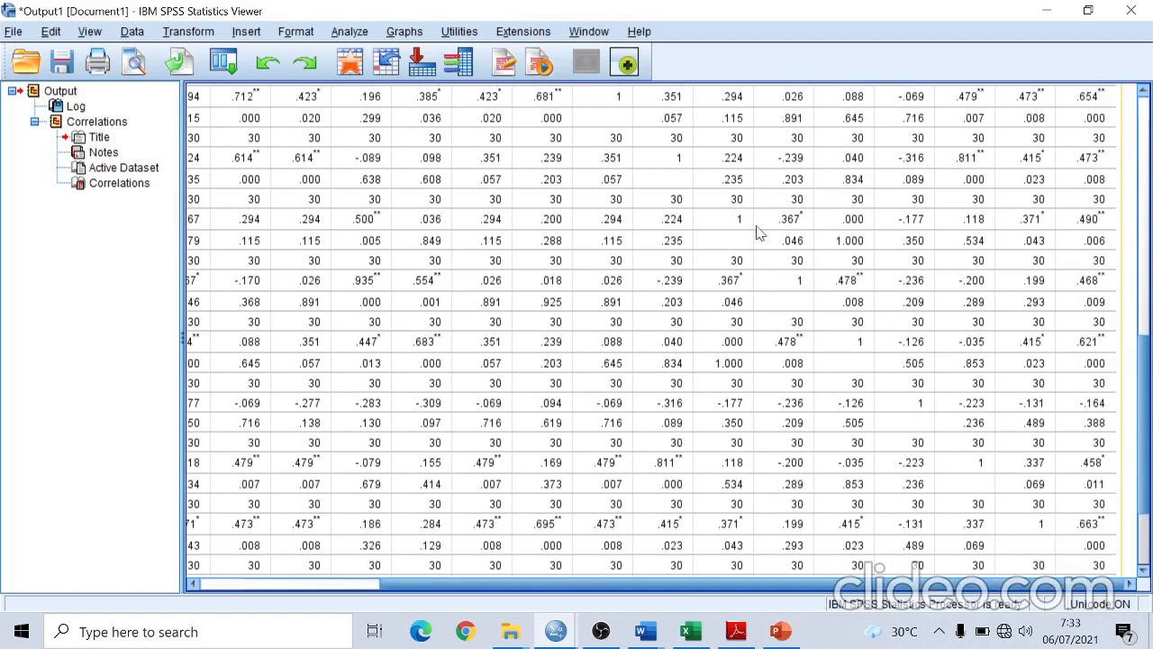
drag(1147, 415, 1151, 263)
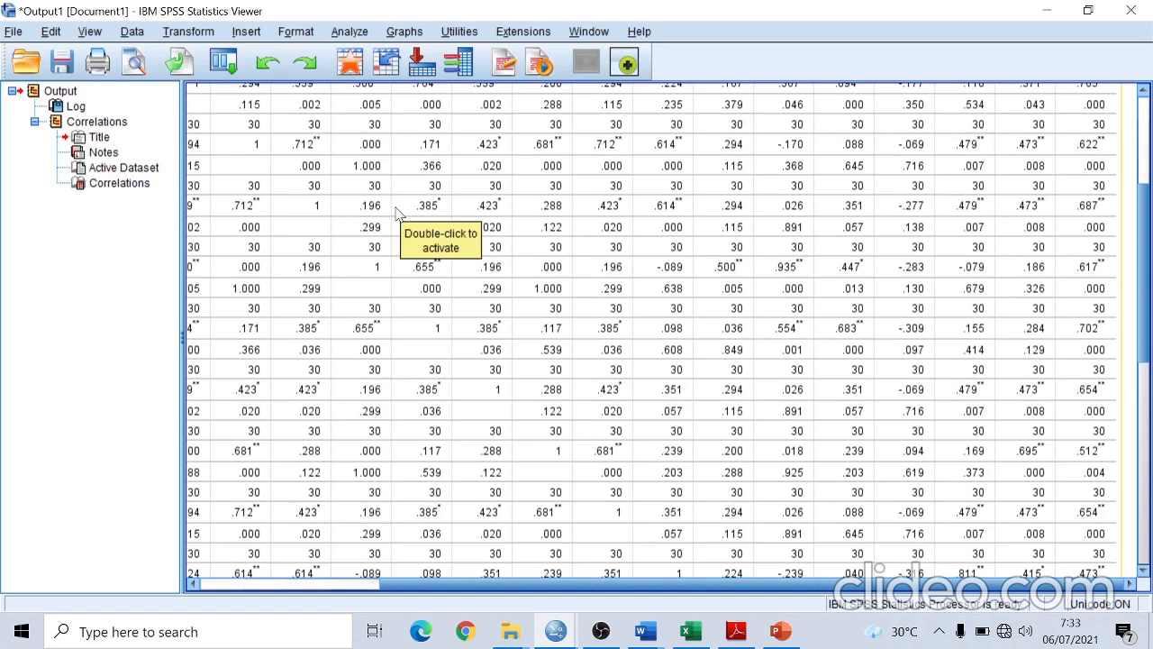
Open a scale Reliability Analysis and add all variables from P1 to TOTAL as items
click(350, 32)
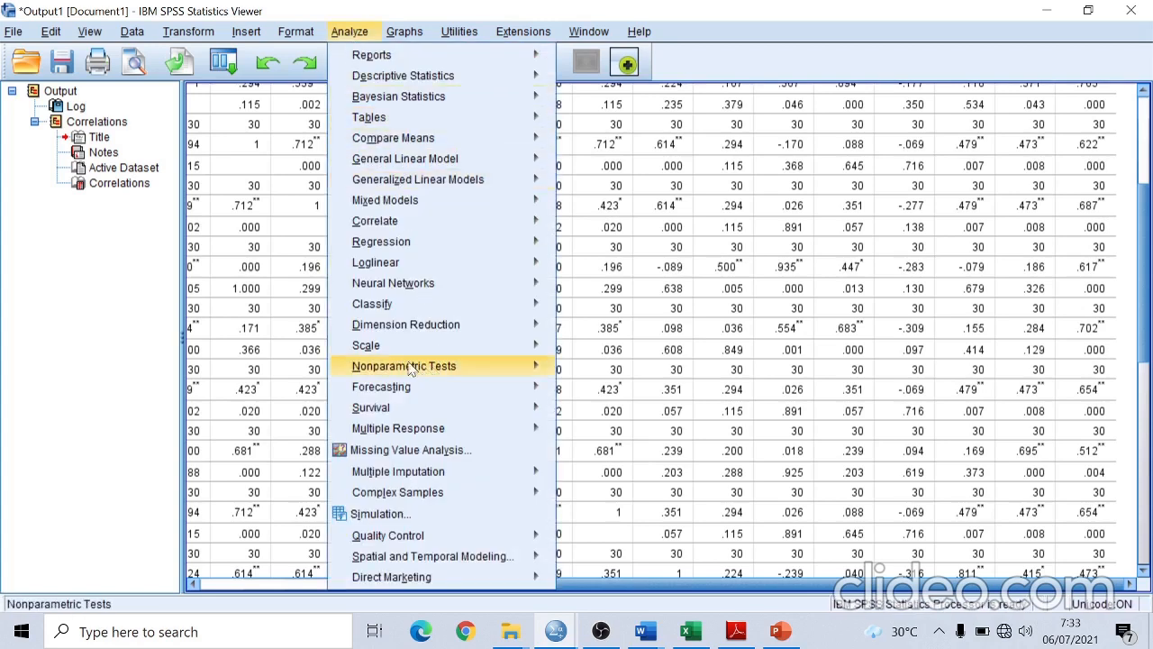
mouse_move(390, 351)
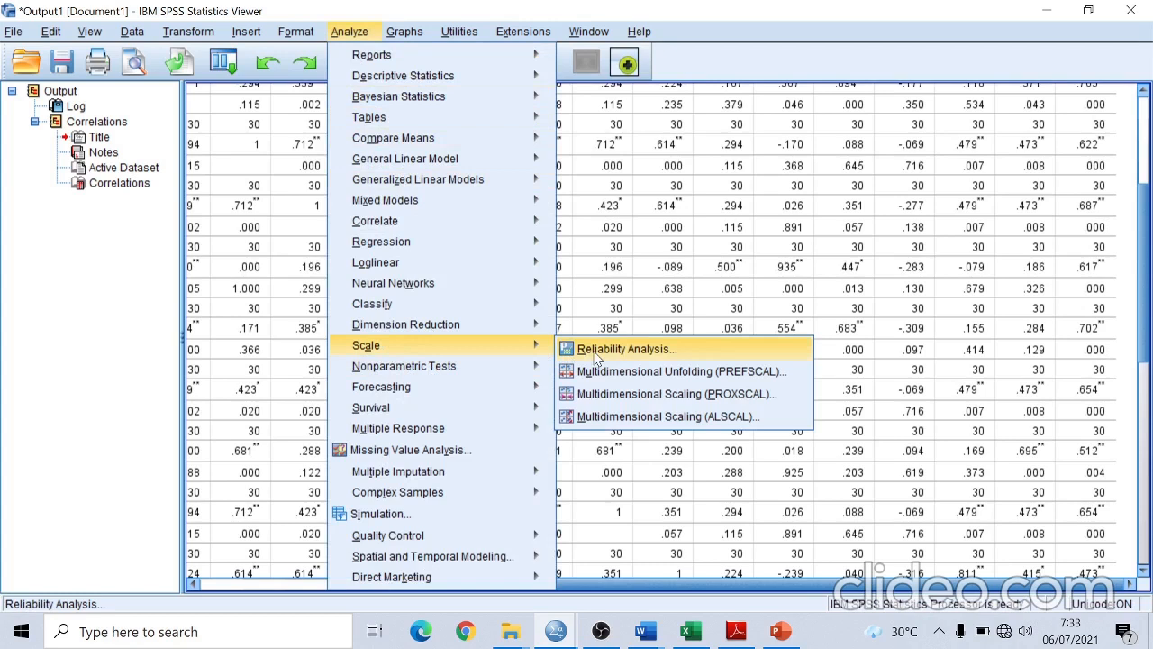
click(628, 351)
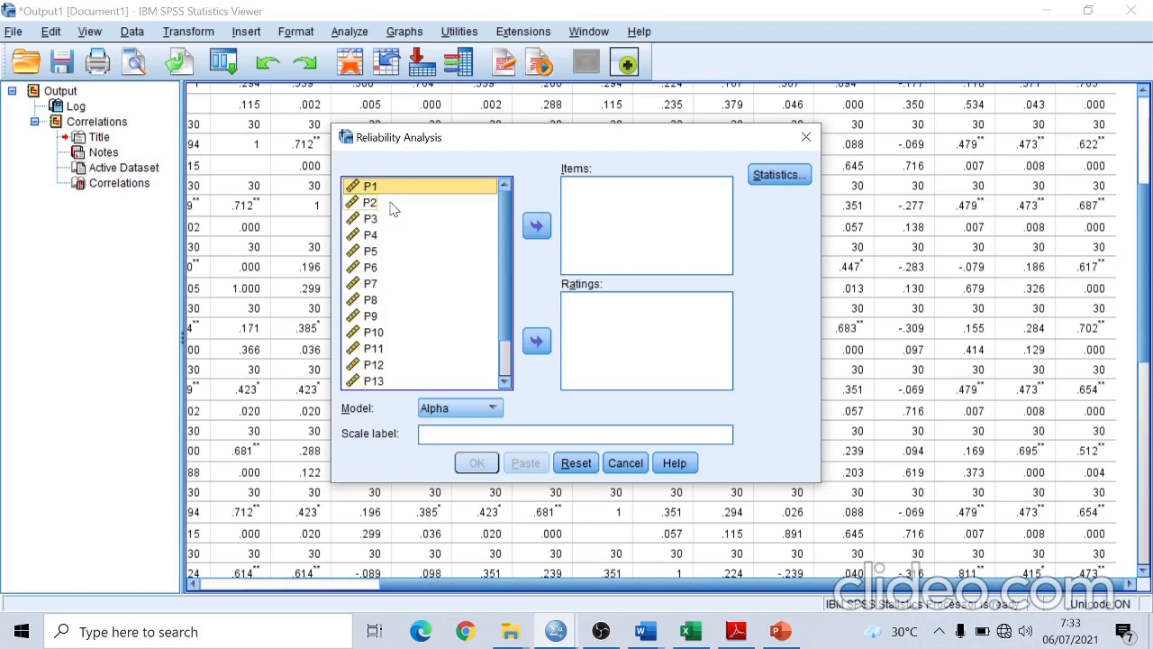
key(shift+Down)
key(shift+Down)
key(shift+Down)
key(shift+Down)
key(shift+Down)
key(shift+Down)
key(shift+Down)
key(shift+Down)
key(shift+Down)
key(shift+Down)
key(shift+Down)
key(shift+Down)
key(shift+Down)
key(shift+Down)
key(shift+Down)
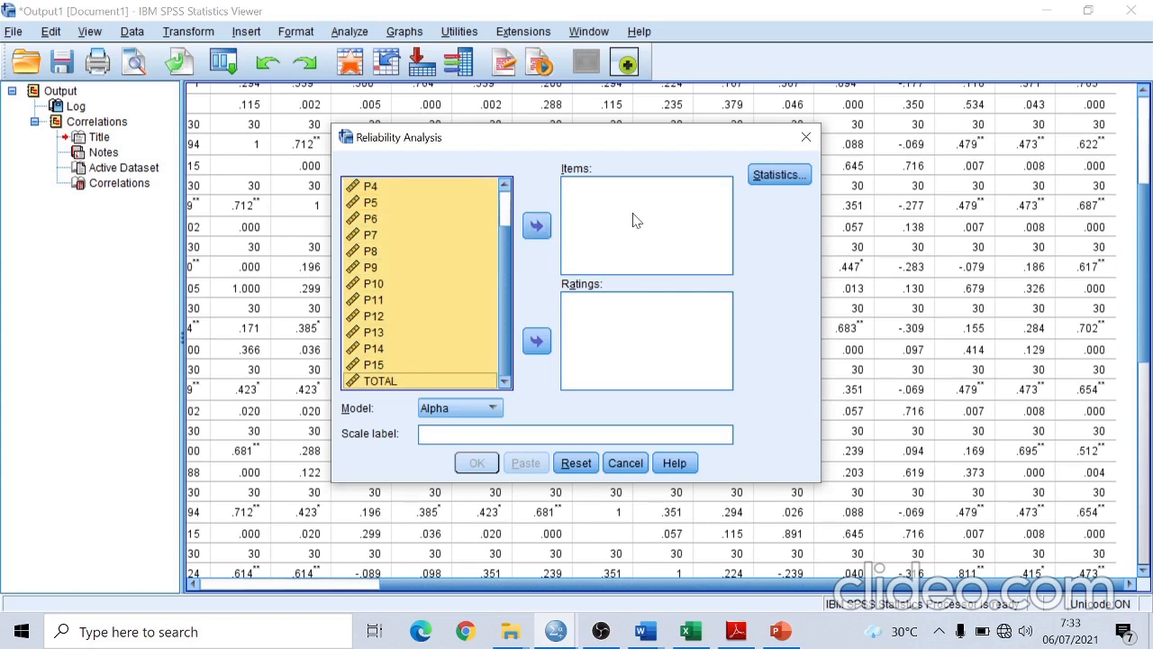
click(537, 229)
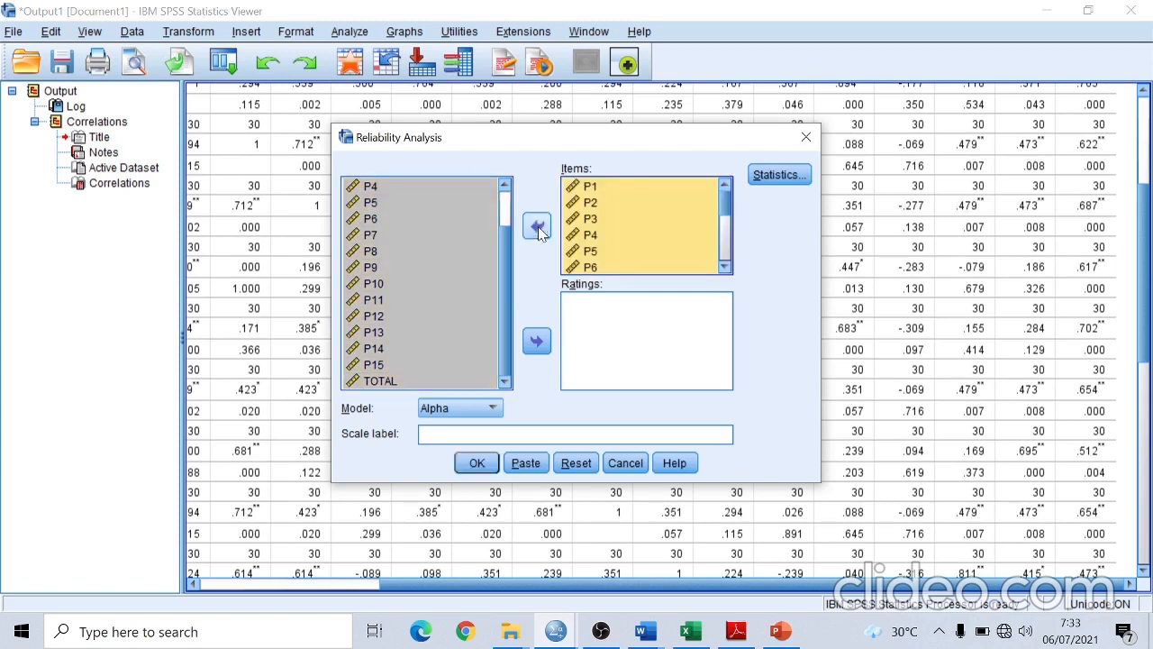
Remove P13 and TOTAL from the reliability items and run the analysis with the Alpha model
click(724, 267)
click(724, 267)
click(724, 267)
click(724, 267)
click(724, 268)
click(724, 268)
click(725, 267)
click(724, 267)
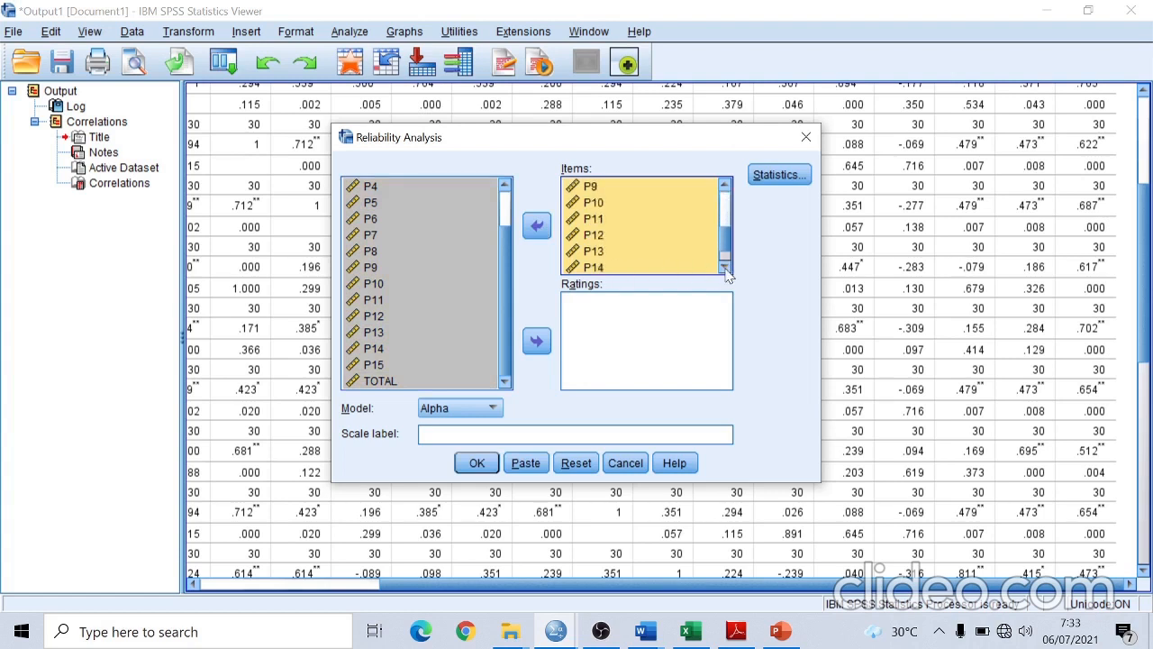
click(579, 252)
click(537, 226)
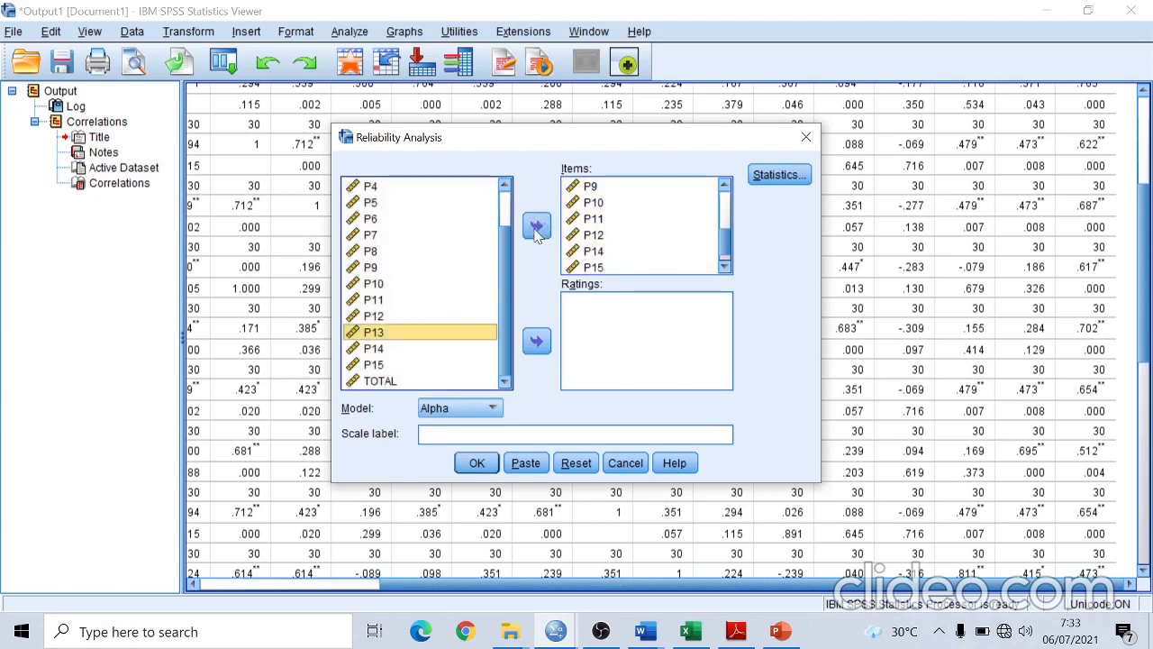
click(725, 268)
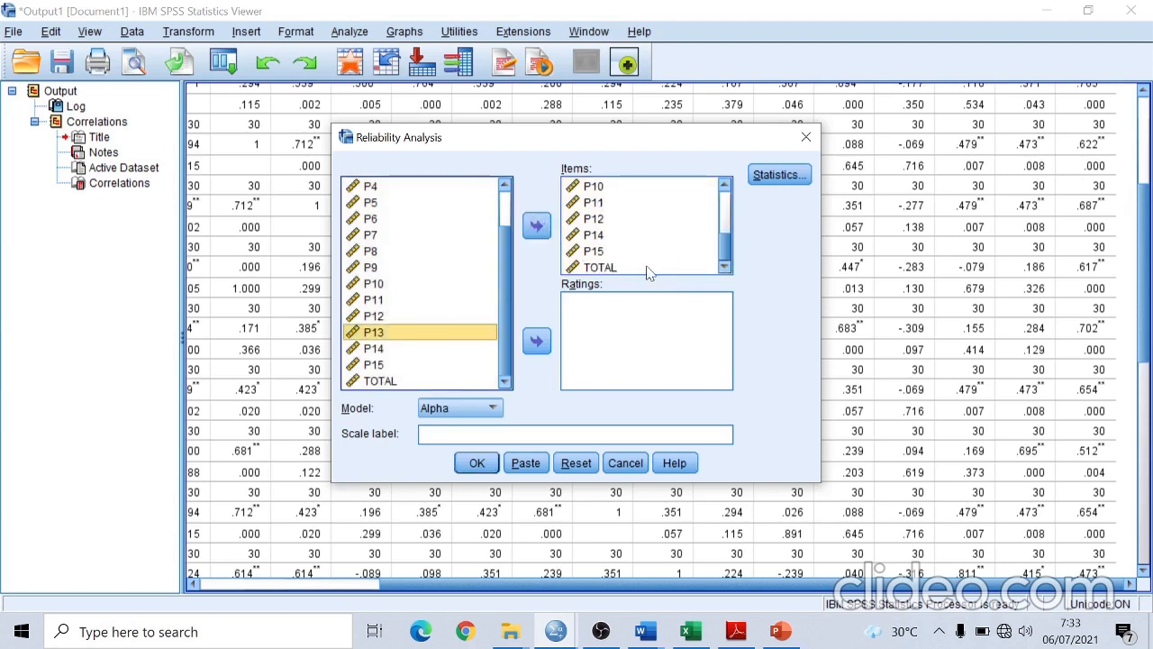
click(609, 268)
click(537, 226)
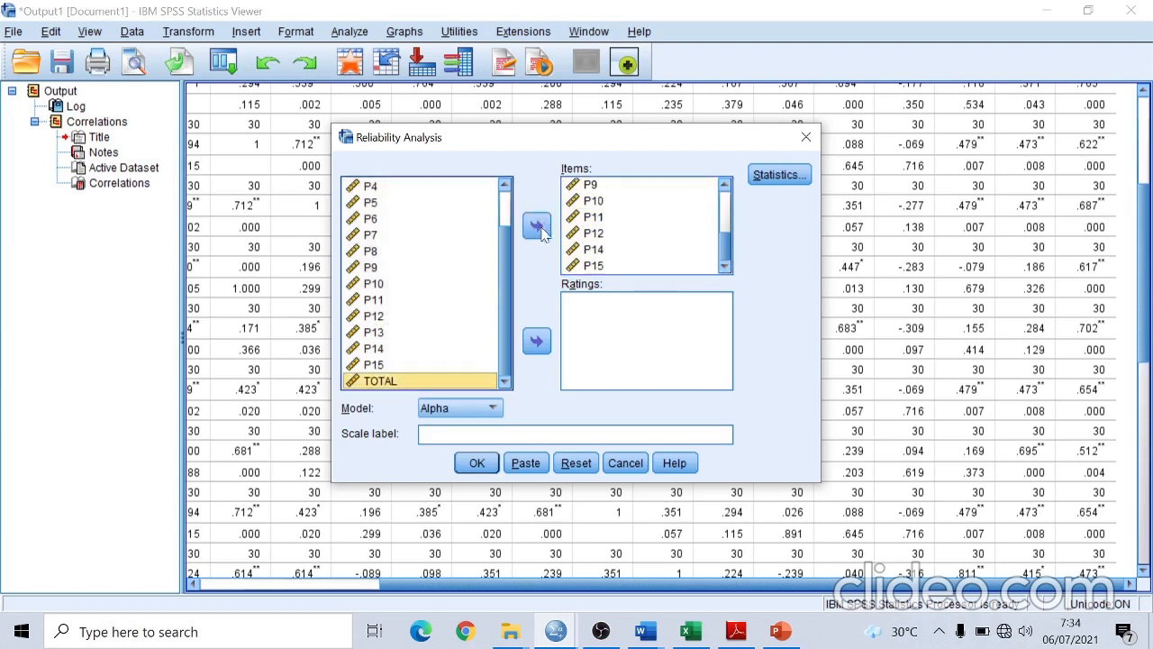
click(476, 463)
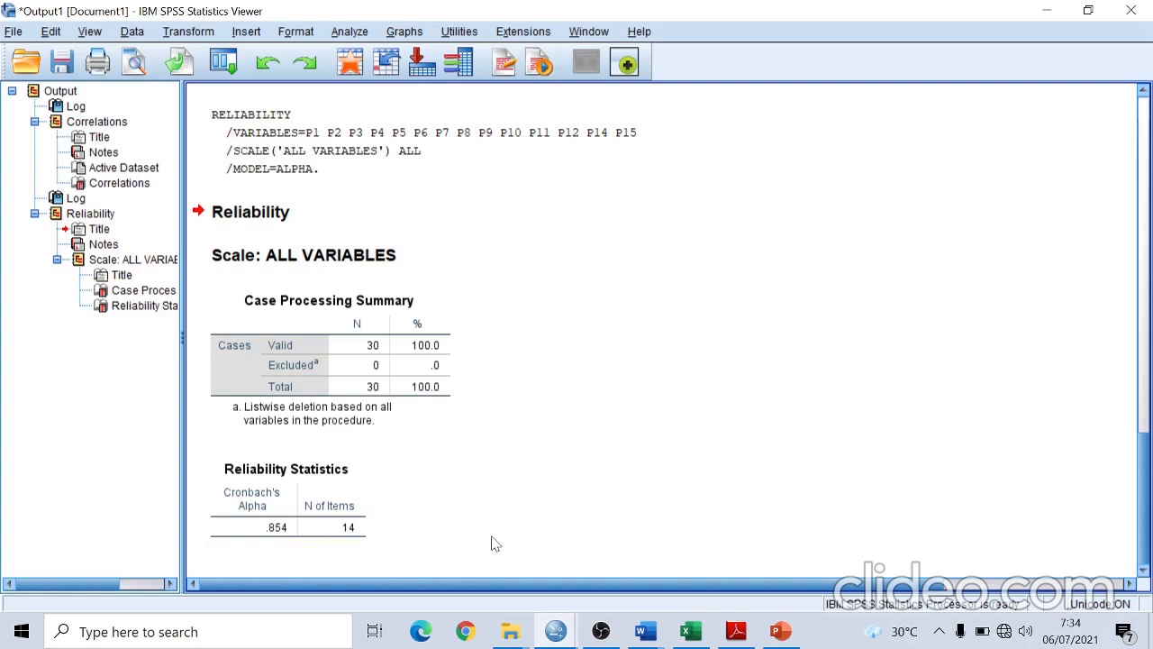
Consult the reliability slides 15 and 12 in PowerPoint, highlight the 0,70 to 0,90 row of Guilford's table, and return to the SPSS output
click(779, 633)
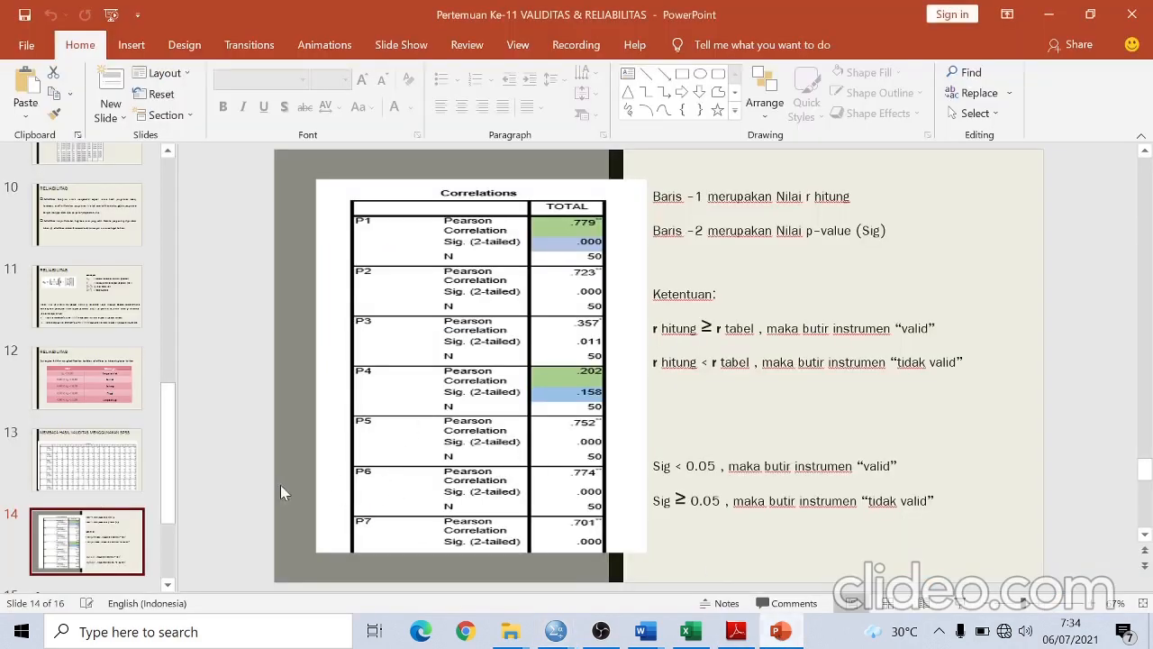
scroll(121, 551, down, 1)
click(117, 552)
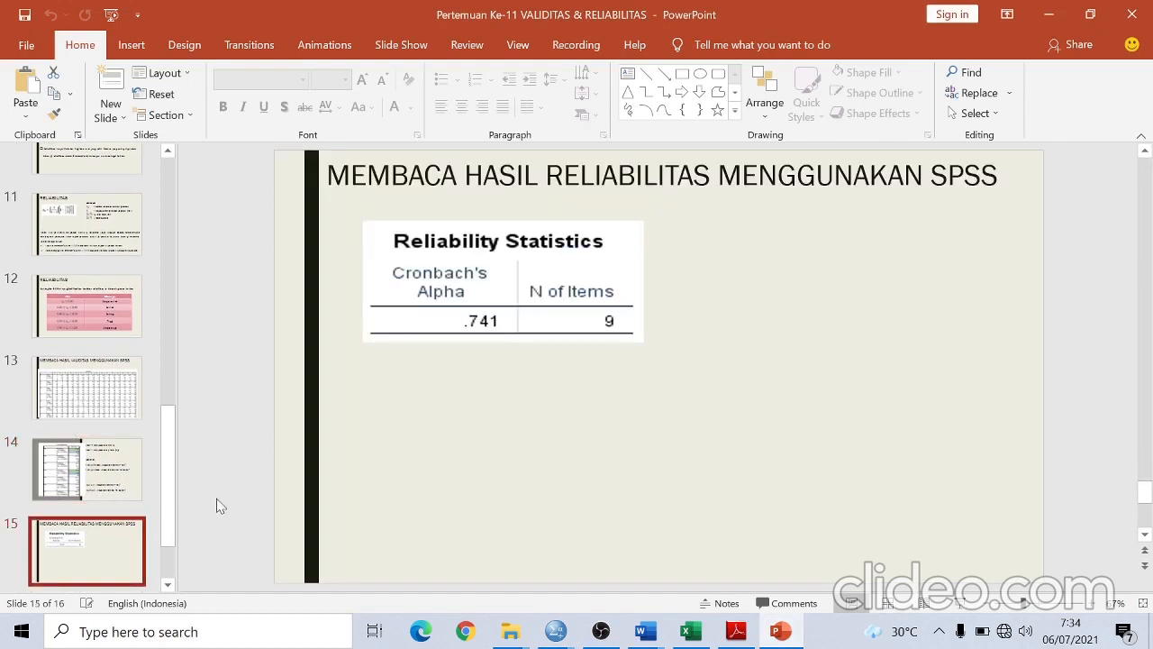
click(92, 324)
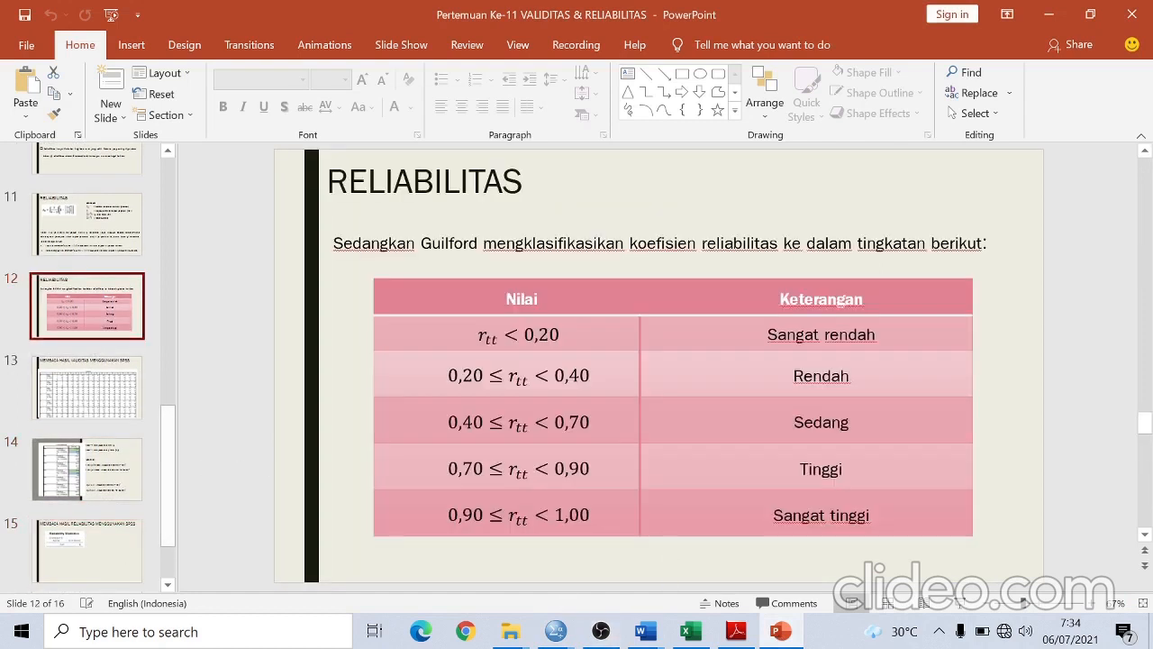
drag(449, 469, 811, 469)
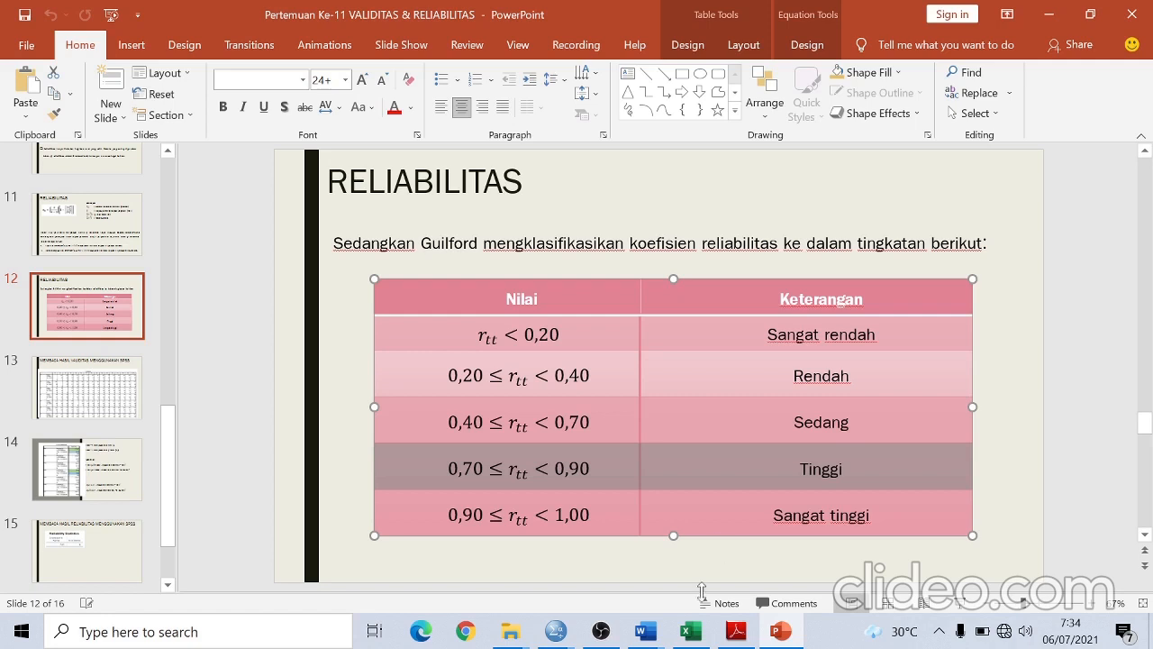
mouse_move(775, 642)
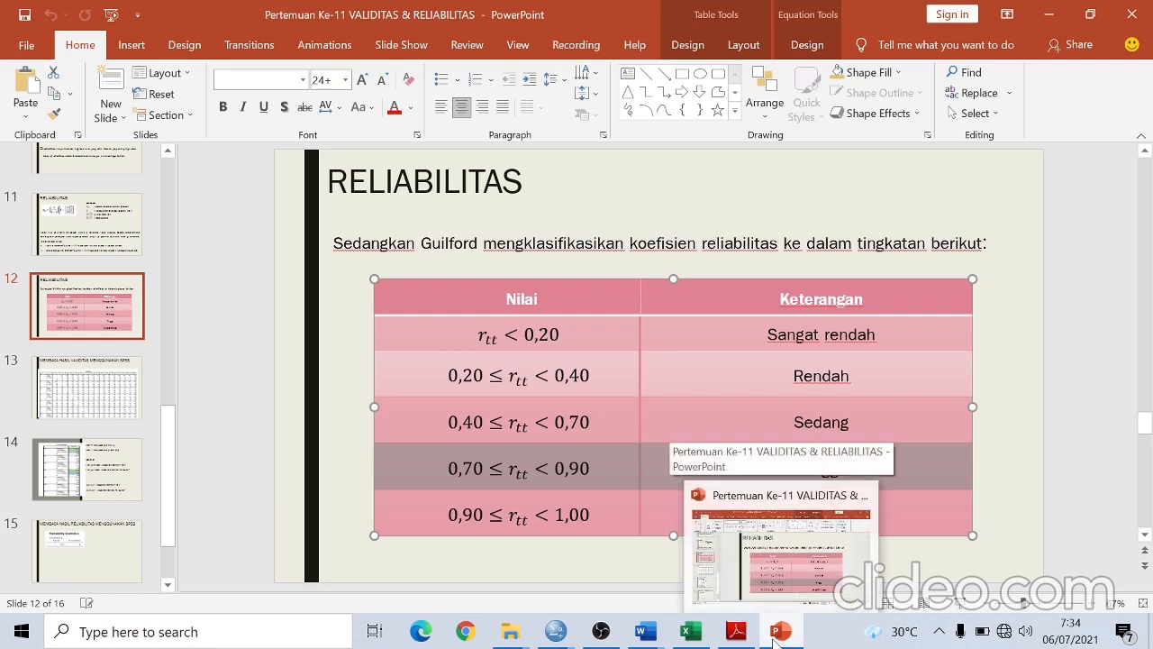
mouse_move(560, 639)
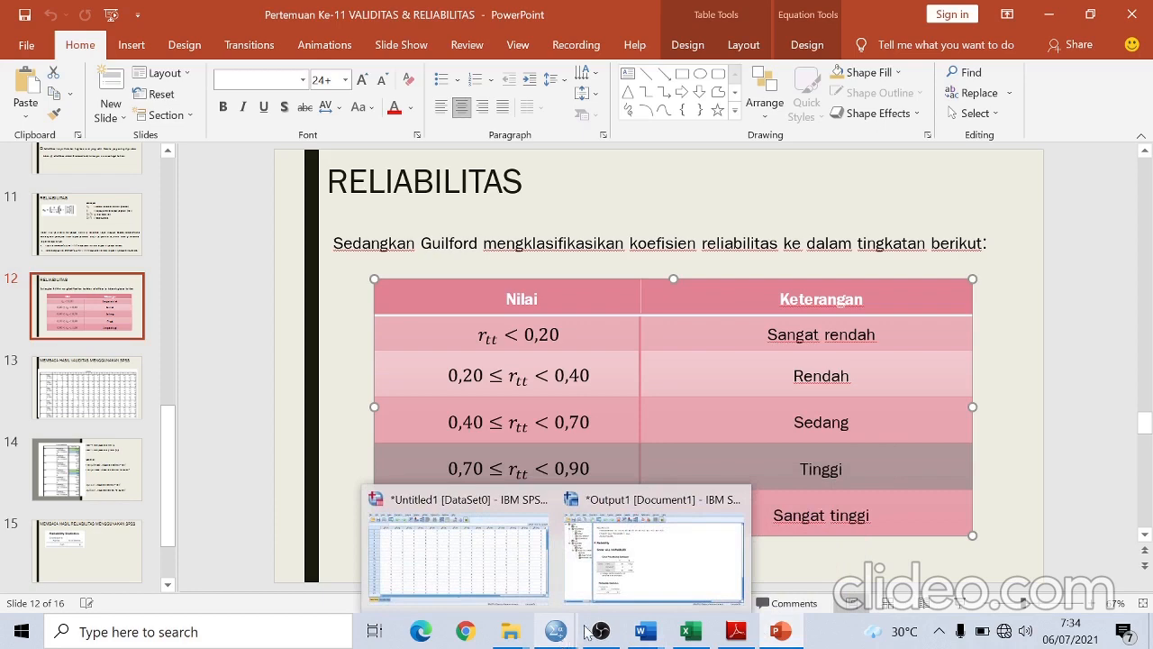
click(614, 571)
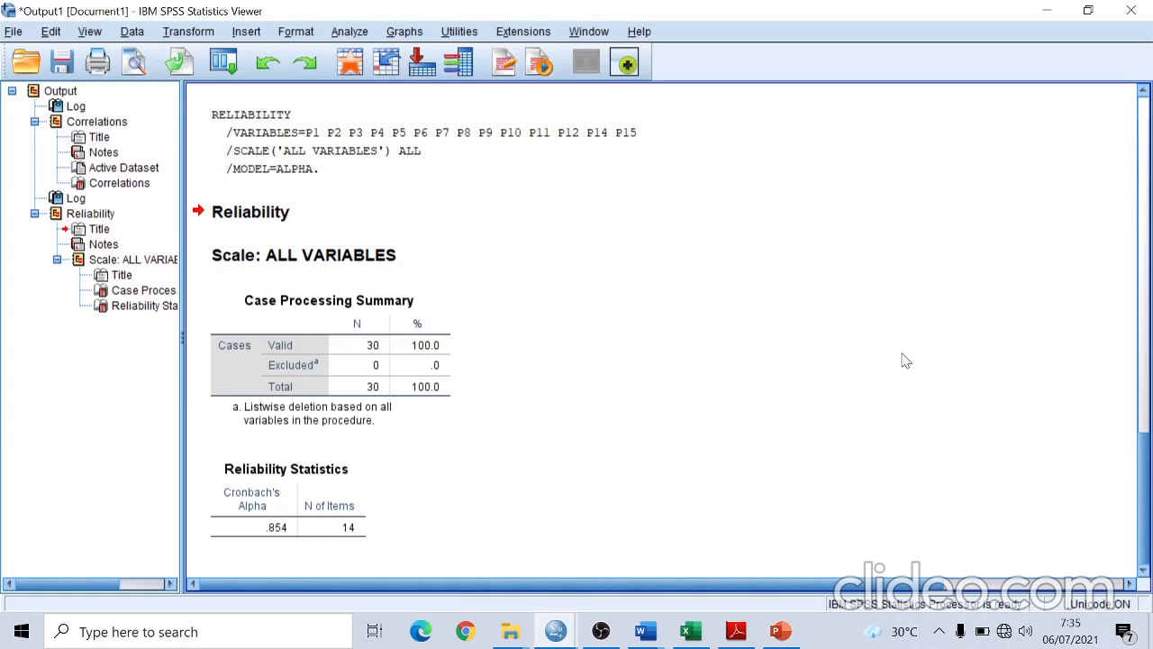
Check the rhitung row in the Excel VALIDITAS sheet, then return to SPSS and view the TOTAL column of the Correlations table
click(690, 631)
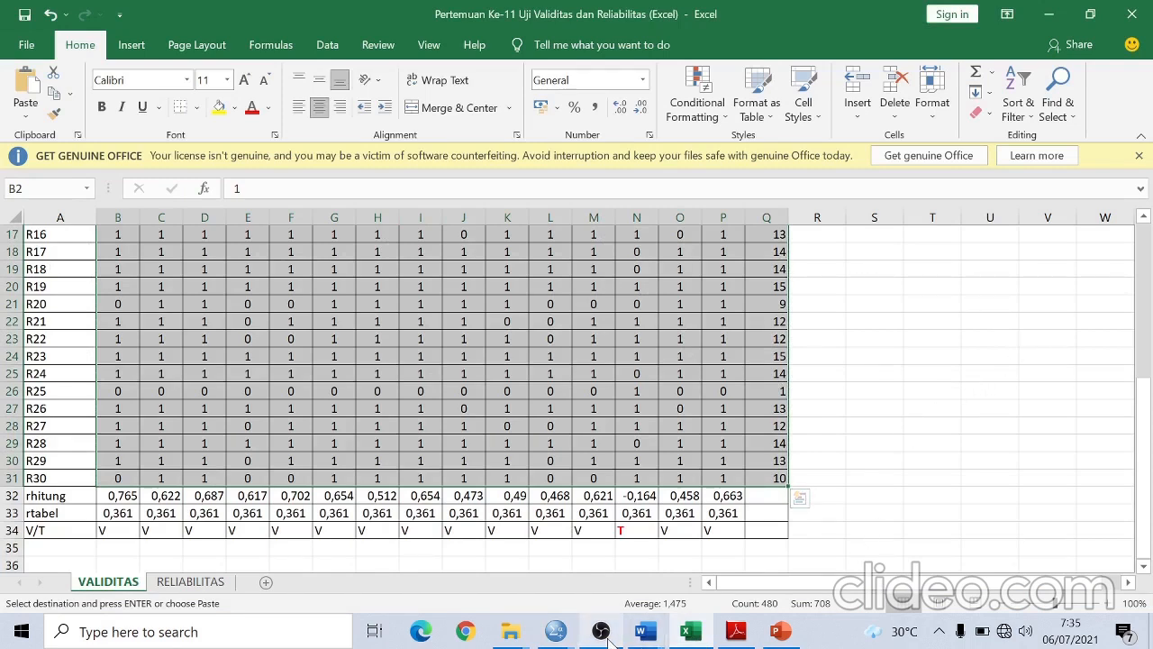
click(556, 631)
click(511, 576)
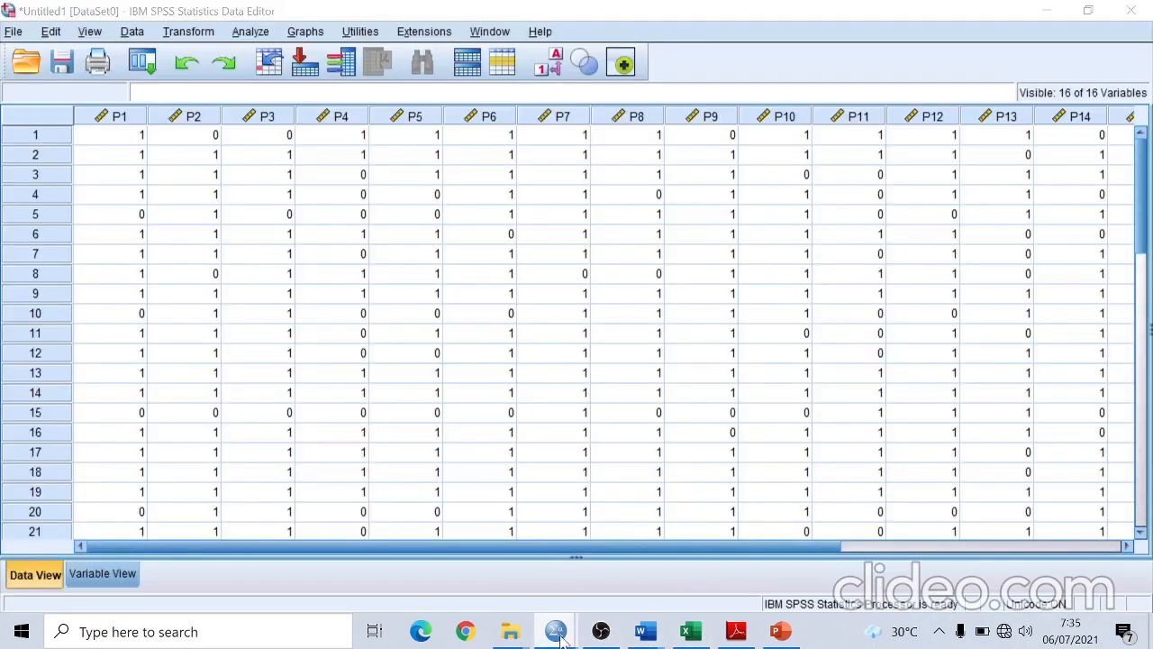
click(556, 631)
click(674, 573)
scroll(840, 465, up, 5)
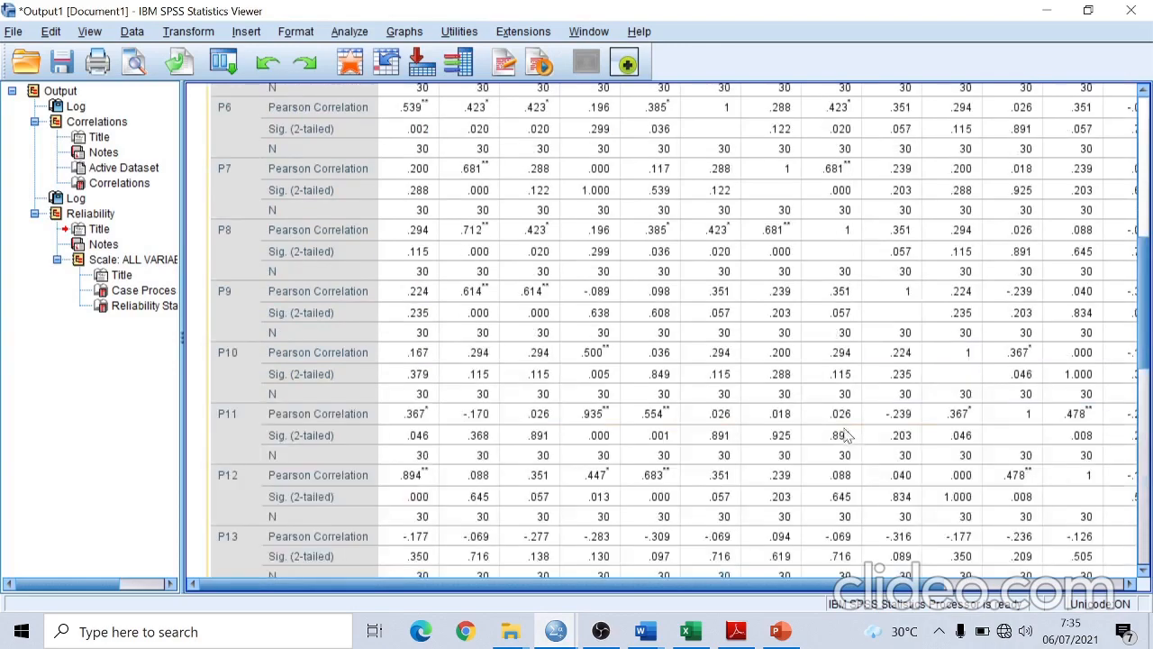
drag(844, 586, 855, 589)
click(855, 589)
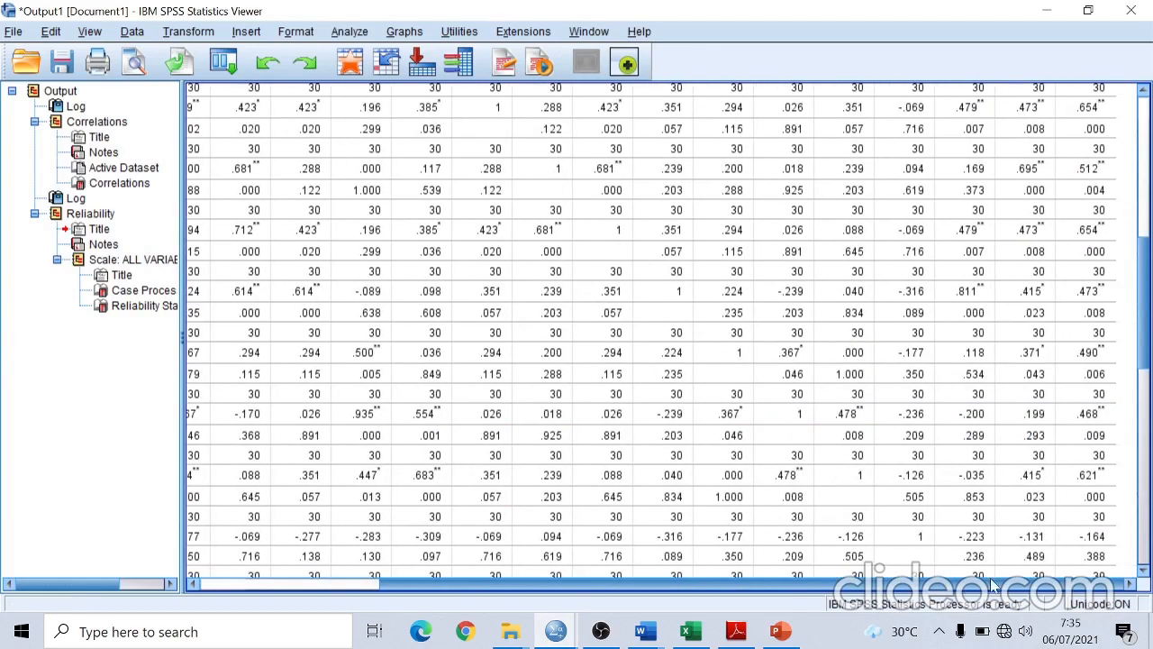
scroll(1021, 433, up, 5)
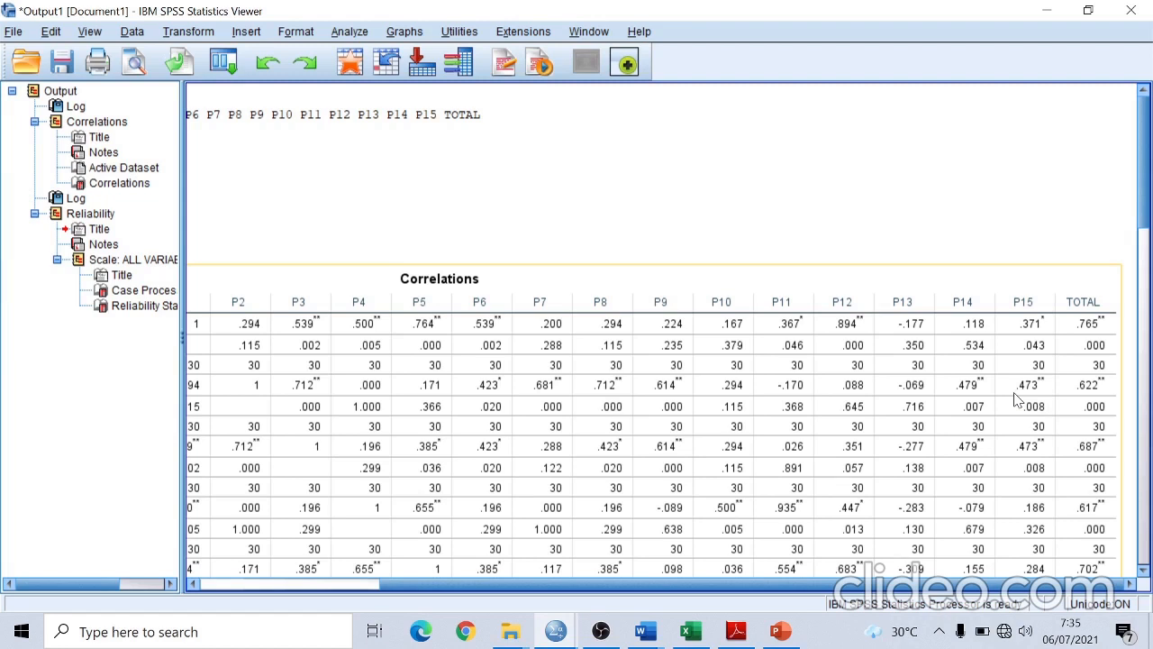
Switch to the Excel workbook and examine the item scores and the rhitung, rtabel and V/T rows on the VALIDITAS sheet
click(695, 638)
click(1009, 476)
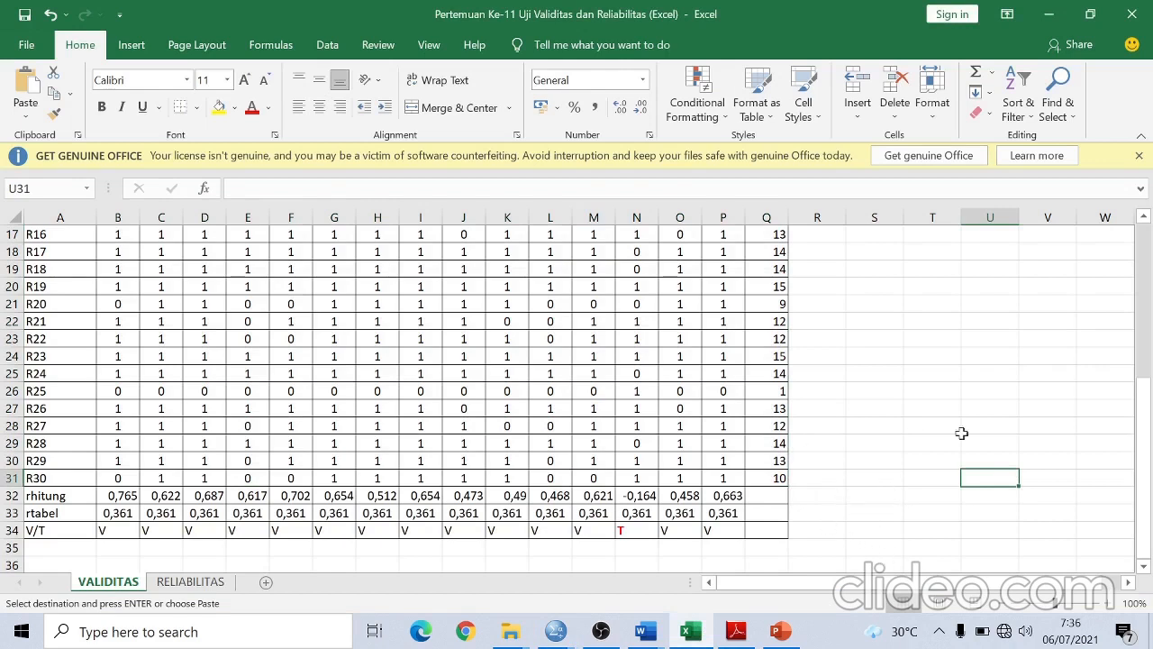
scroll(988, 431, up, 5)
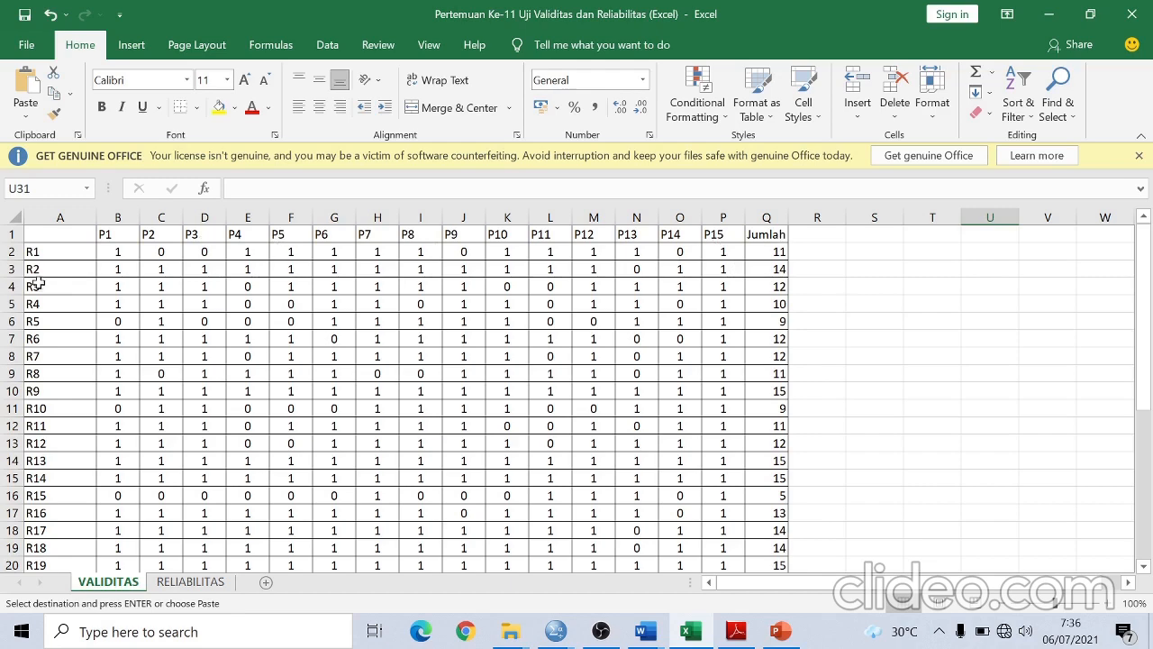
scroll(57, 250, down, 5)
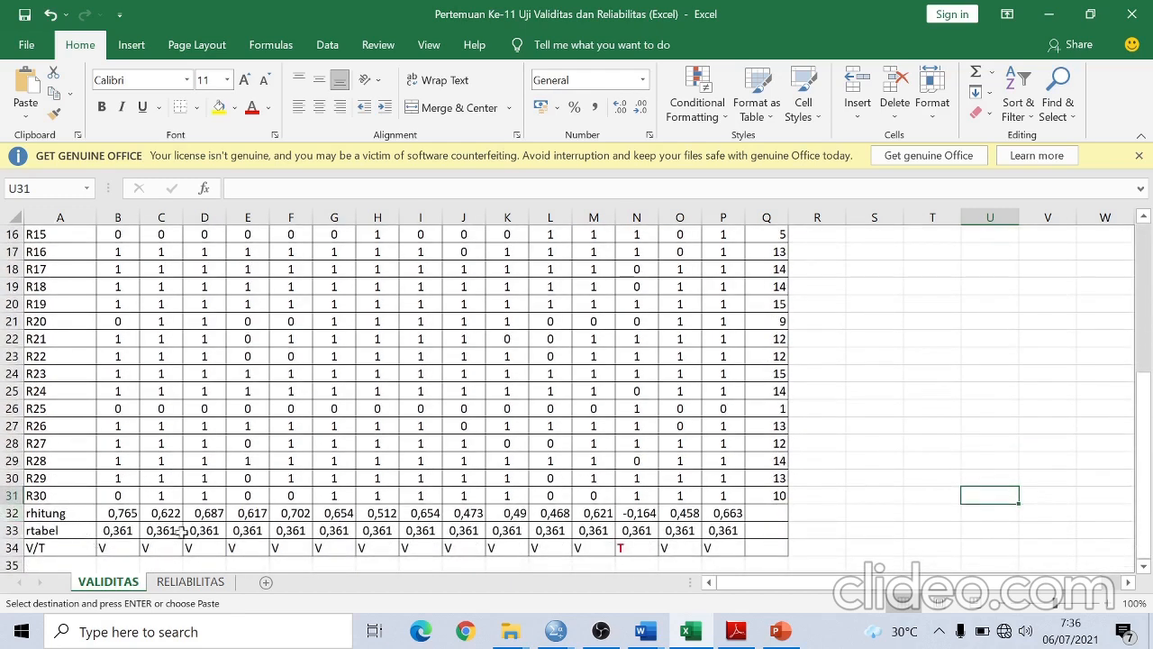
scroll(226, 528, down, 1)
click(1122, 604)
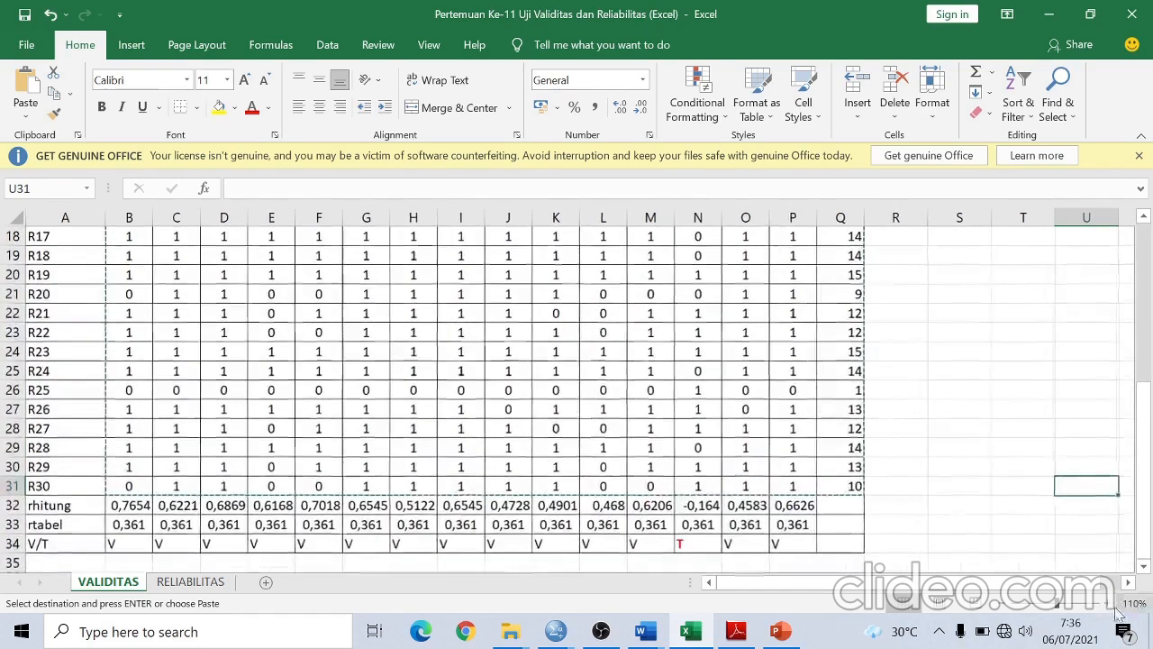
scroll(124, 441, down, 1)
click(71, 450)
click(72, 463)
click(56, 489)
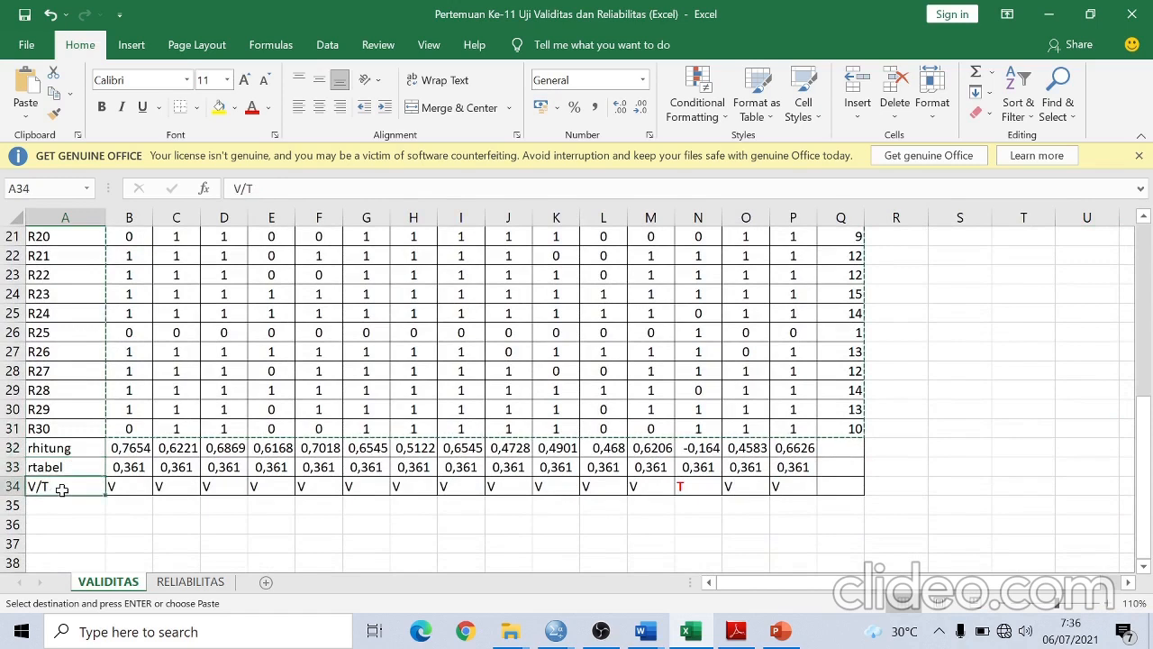
Examine the CORREL formula in B32 of the rhitung row against the P1 scores and the Jumlah column
click(127, 455)
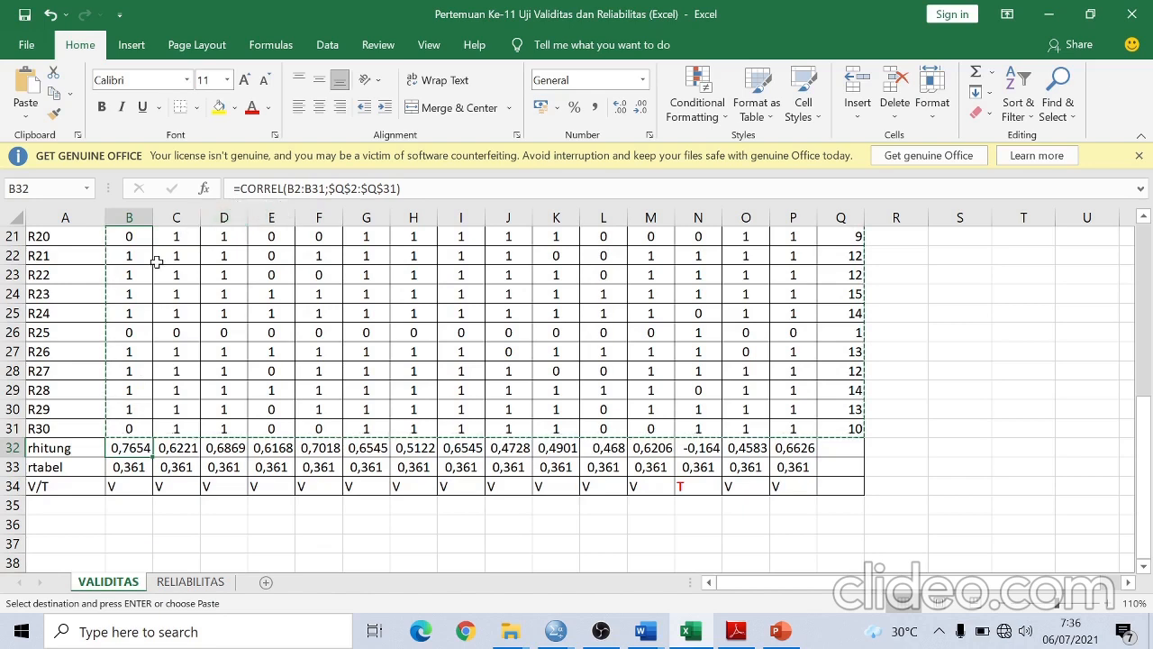
scroll(126, 329, up, 7)
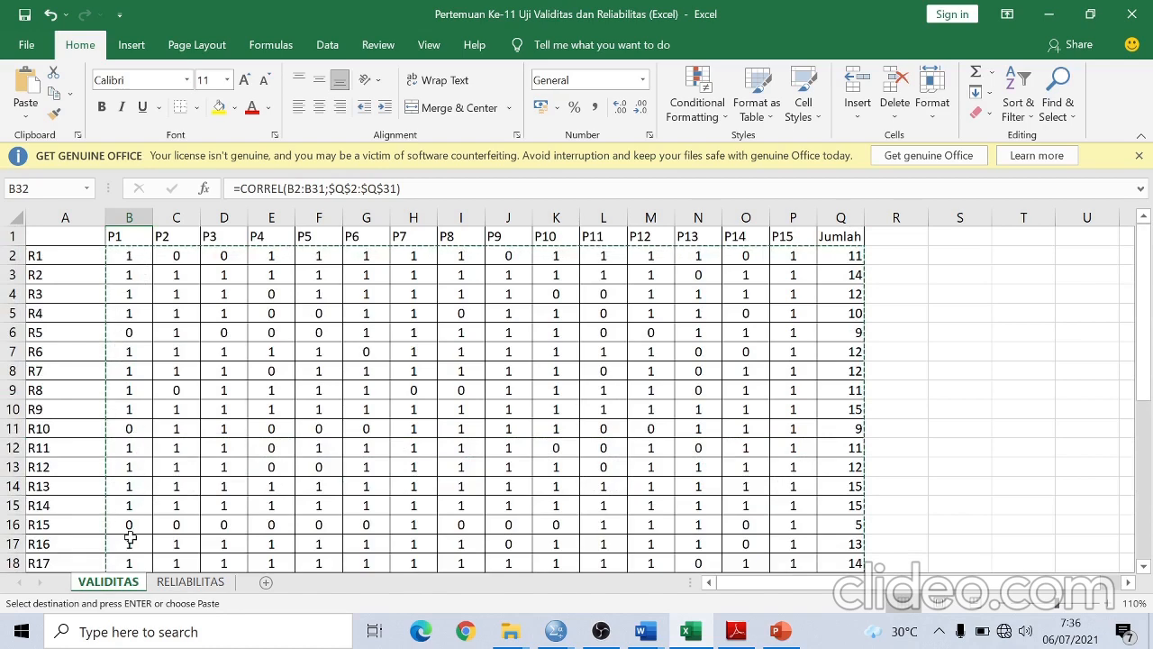
scroll(126, 541, down, 2)
scroll(127, 554, down, 3)
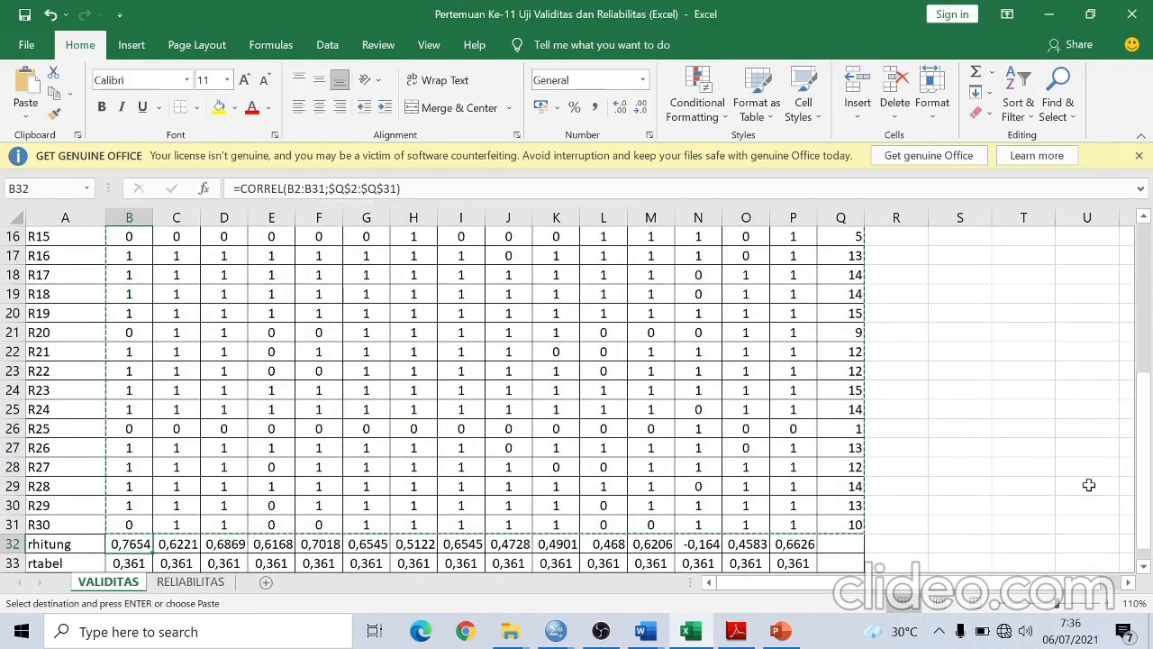
scroll(965, 443, up, 5)
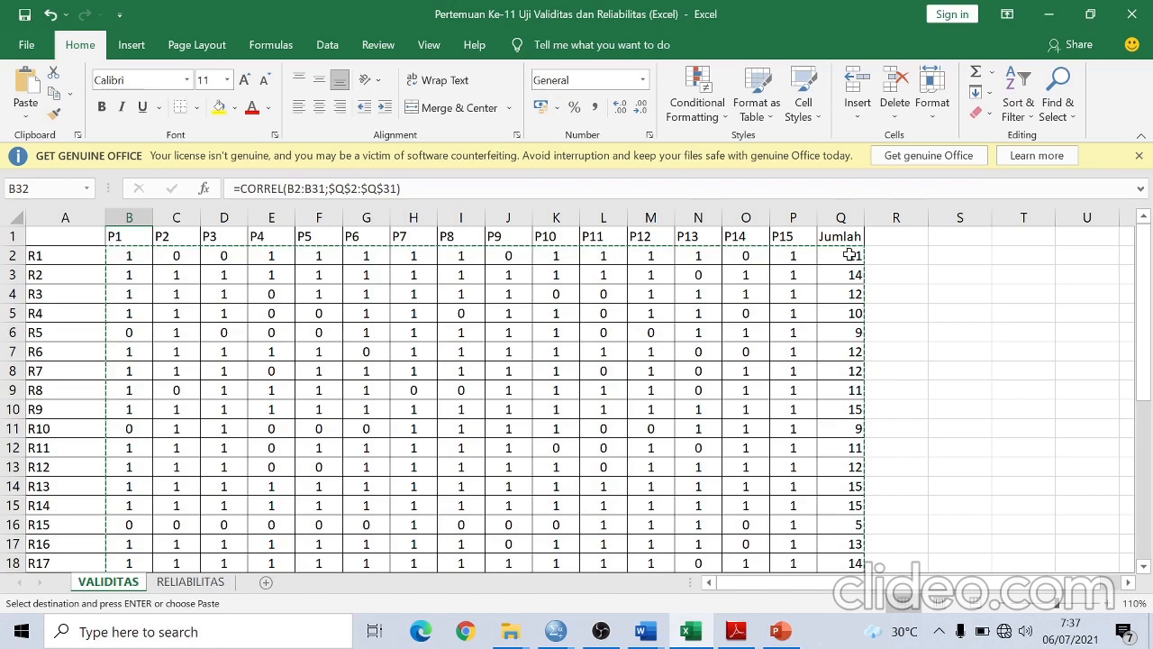
scroll(837, 500, down, 1)
scroll(837, 500, down, 5)
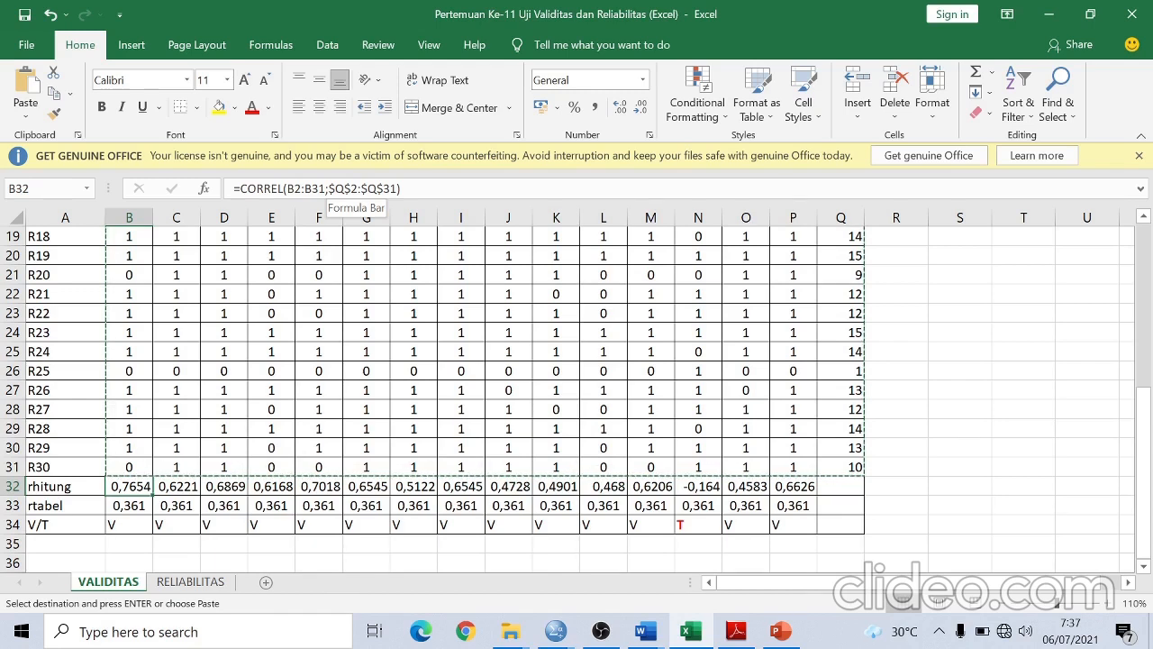
click(330, 189)
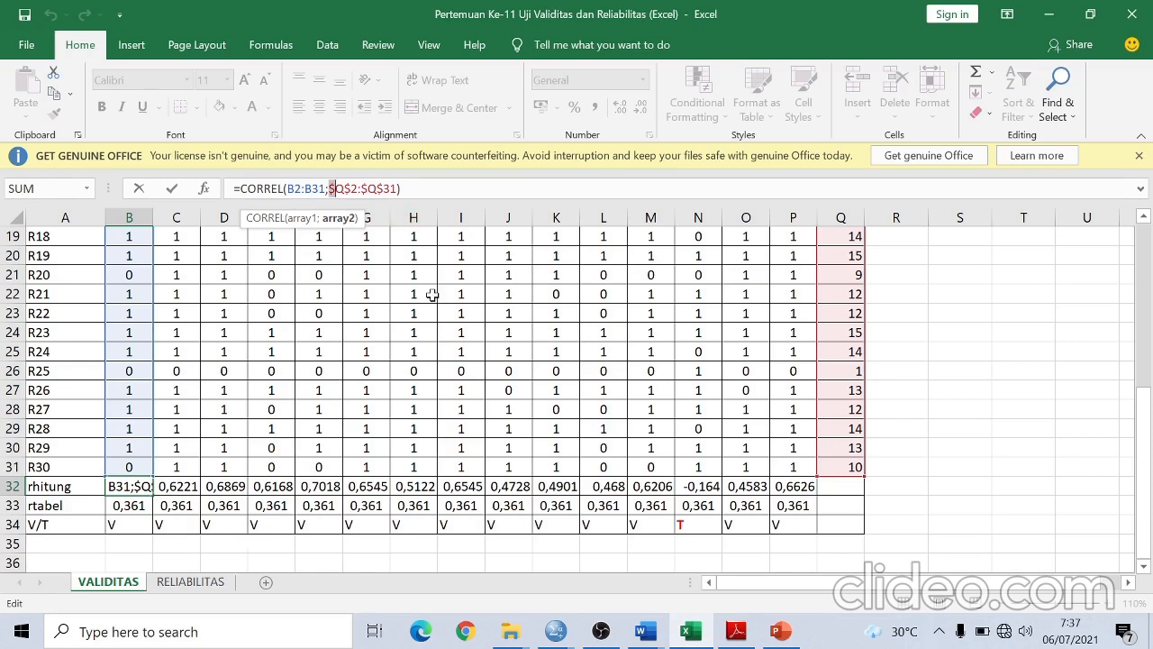
click(268, 561)
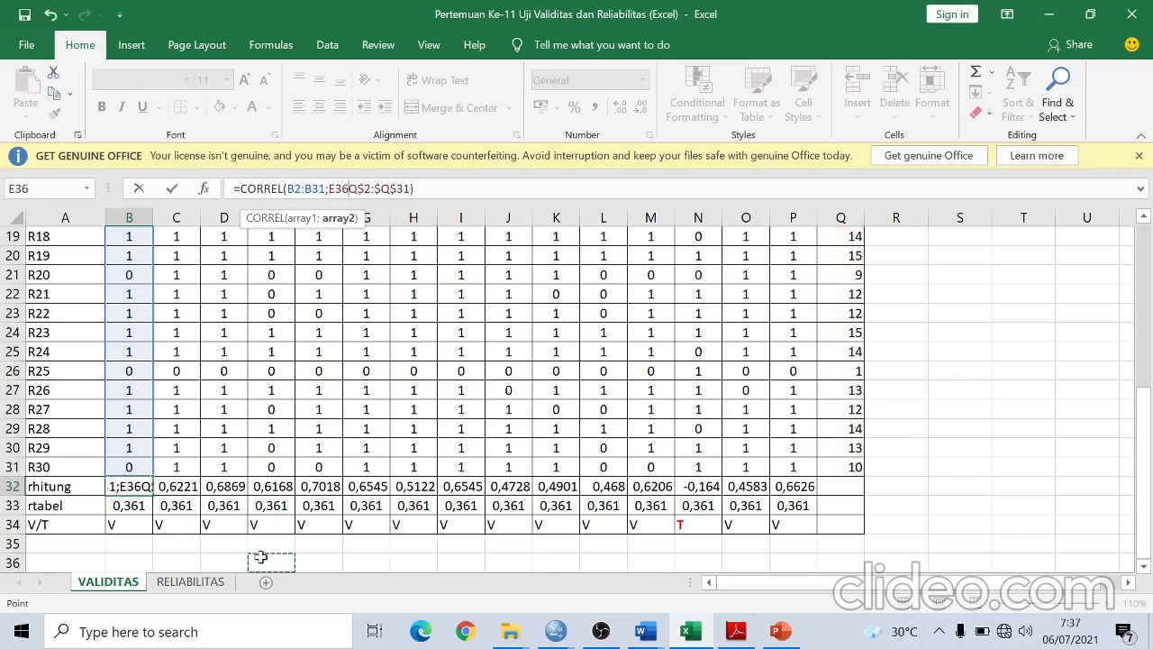
key(BackSpace)
key(BackSpace)
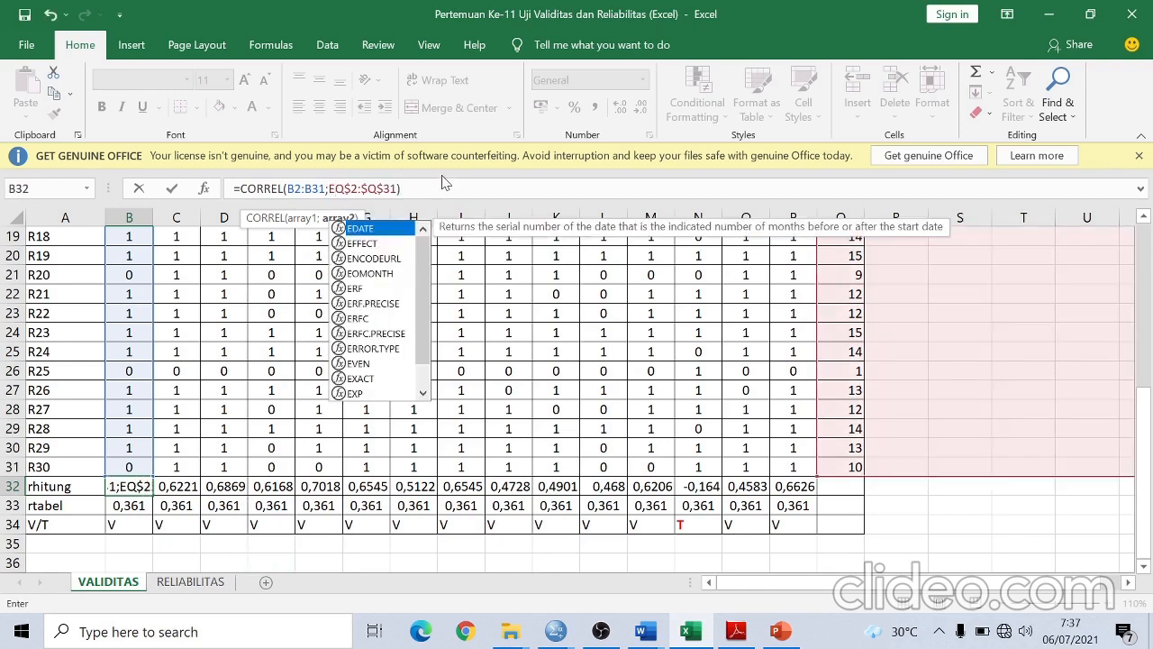
key(Return)
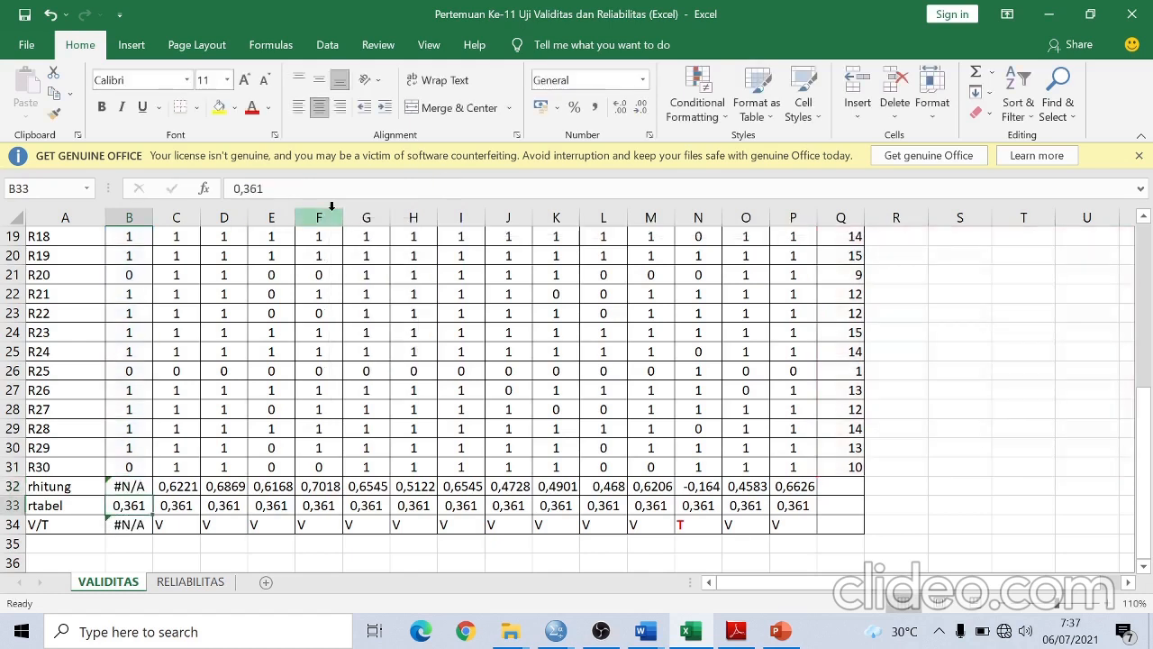
key(ctrl+z)
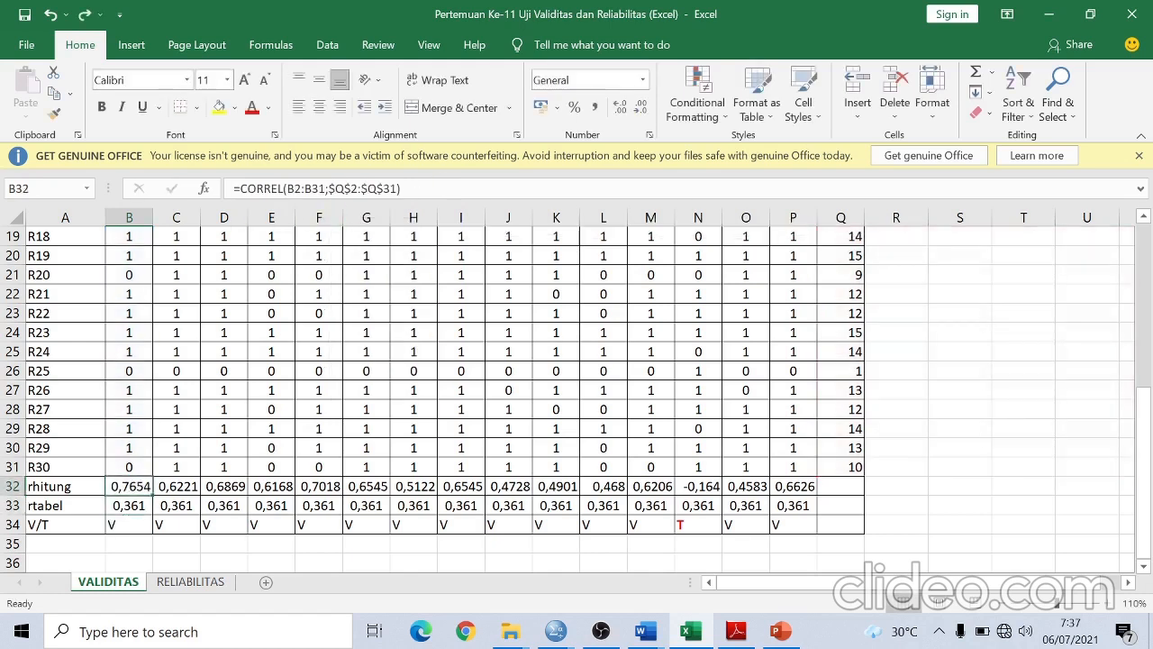
Inspect the ranges in B32's CORREL formula and compare it with the formula for P2 in C32
key(F2)
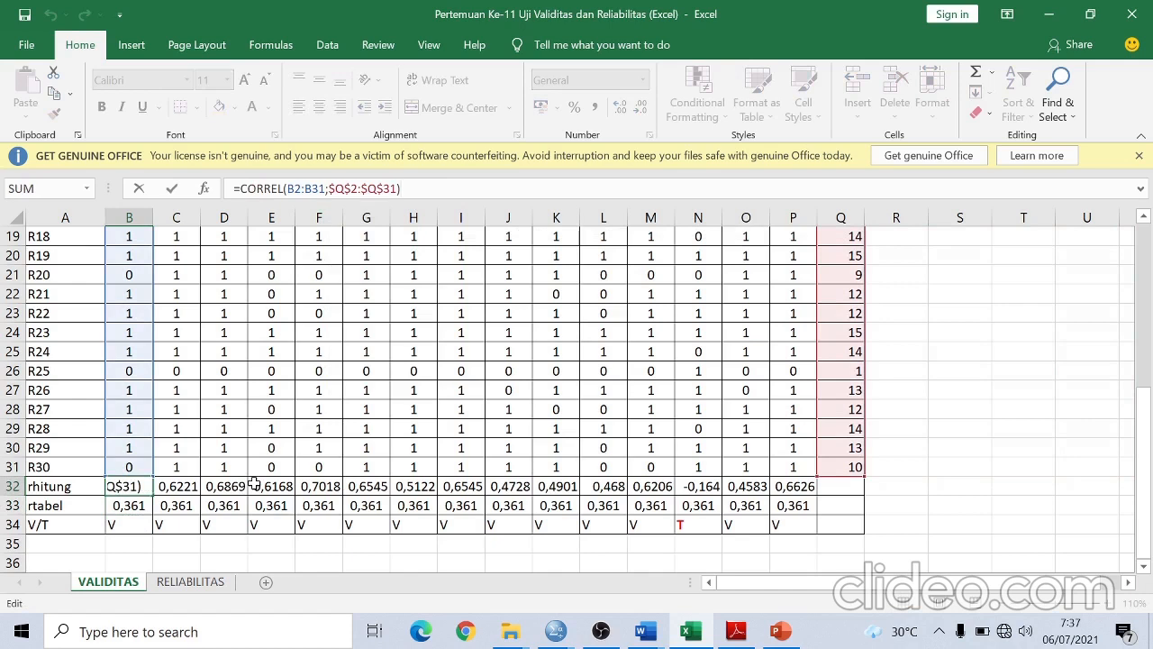
key(Return)
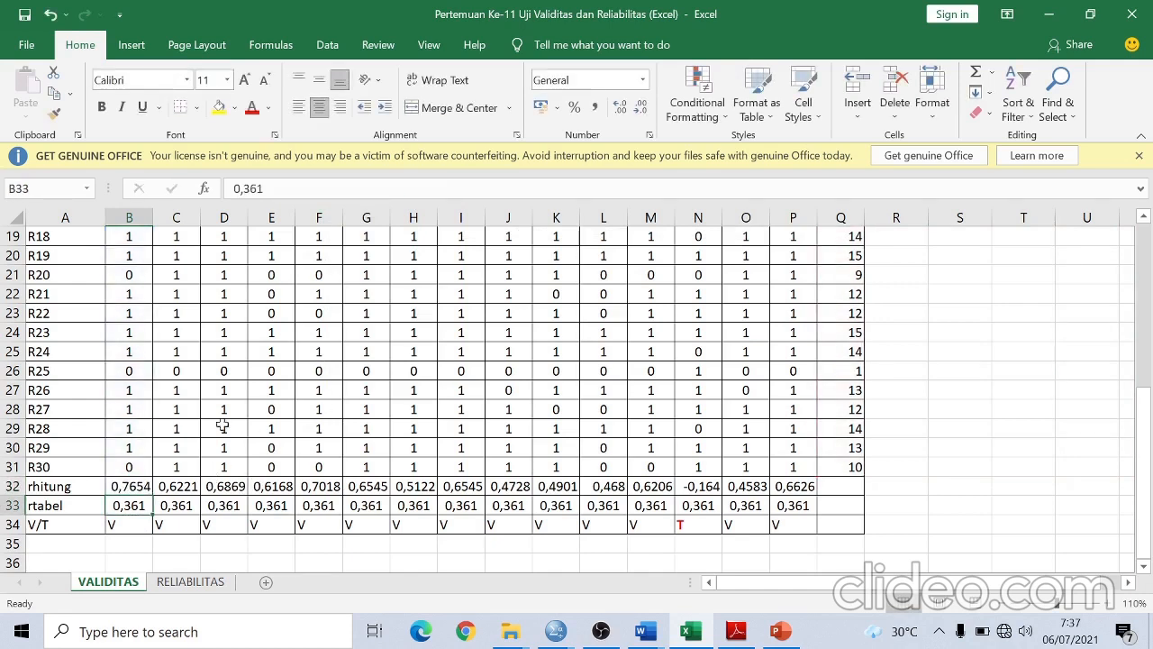
click(132, 487)
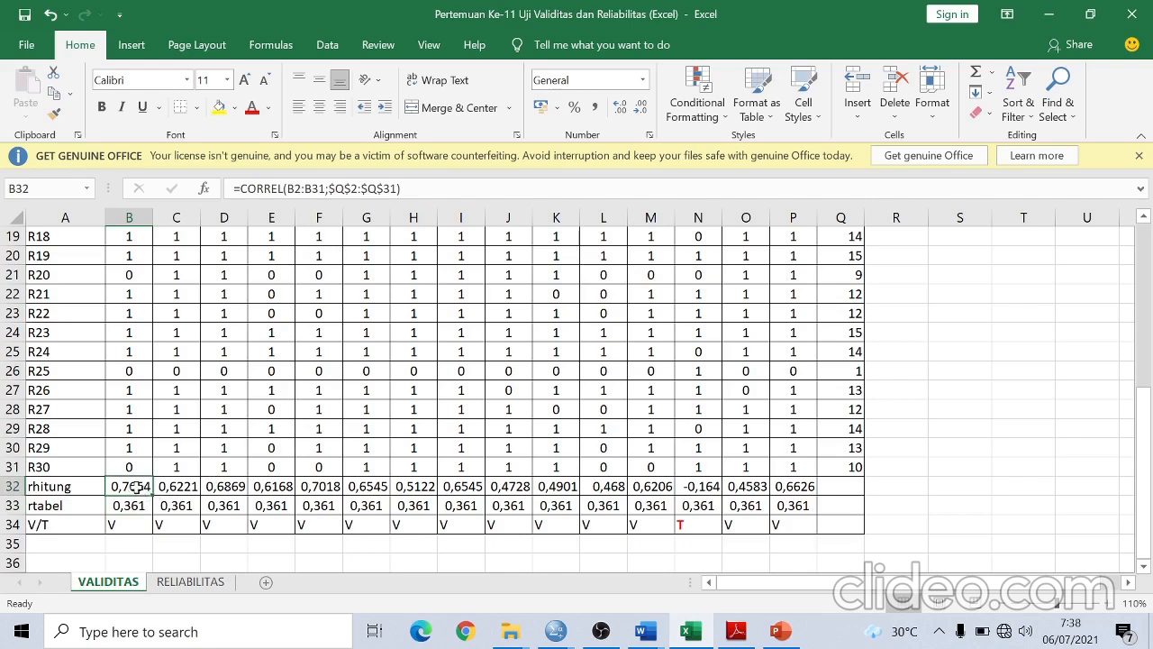
click(177, 487)
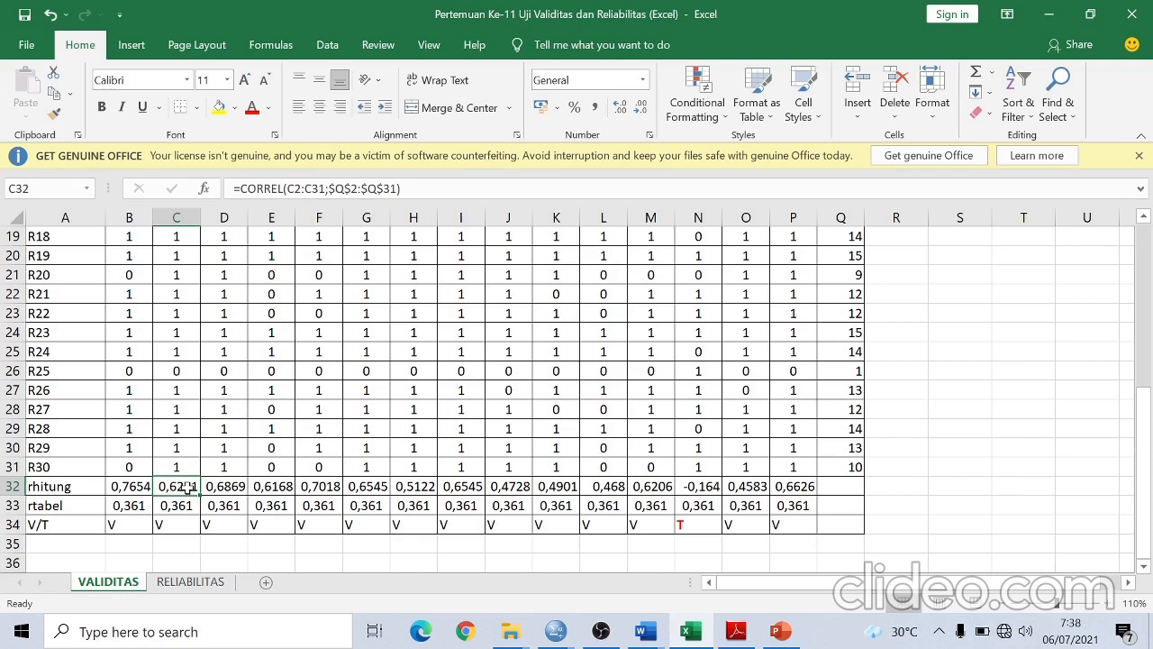
click(131, 487)
click(169, 487)
click(120, 487)
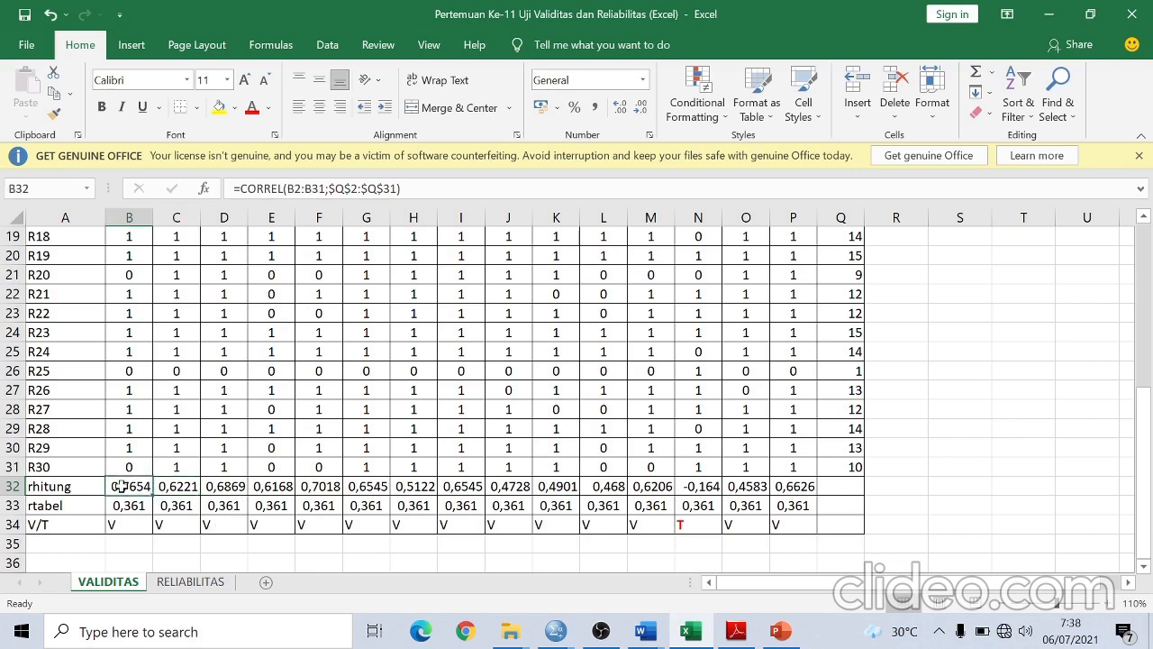
drag(122, 487, 171, 488)
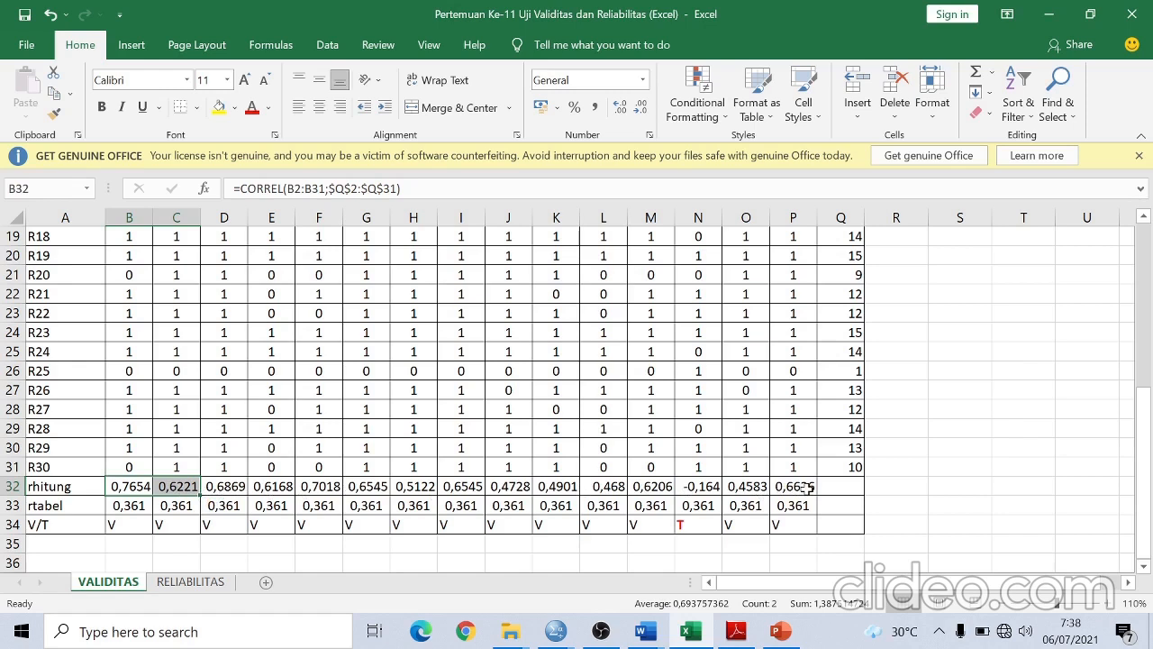
click(1000, 528)
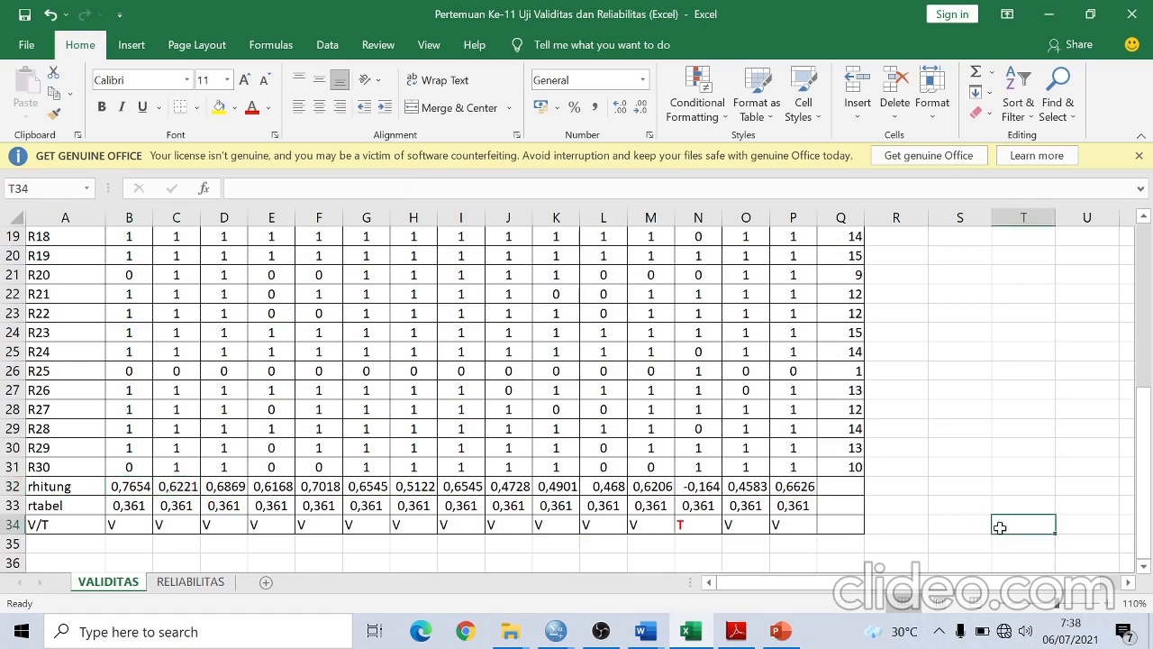
Check the rhitung formula for item P13 in N32 and its V/T formula in N34
click(699, 494)
scroll(702, 540, up, 6)
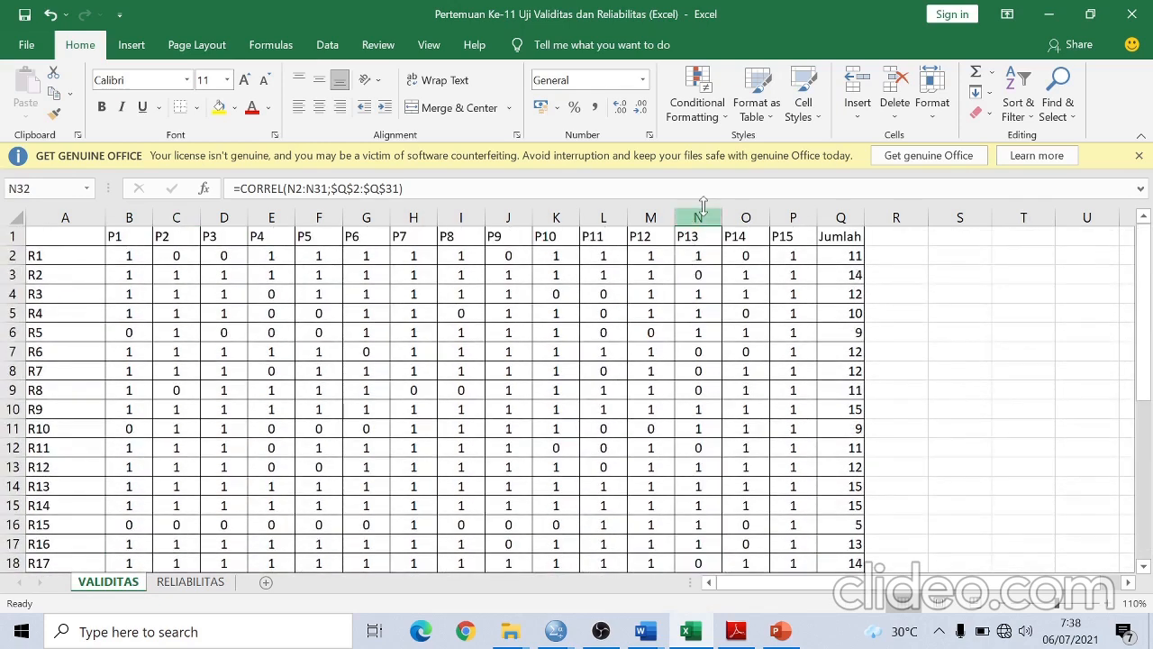
scroll(698, 559, down, 1)
scroll(698, 558, down, 7)
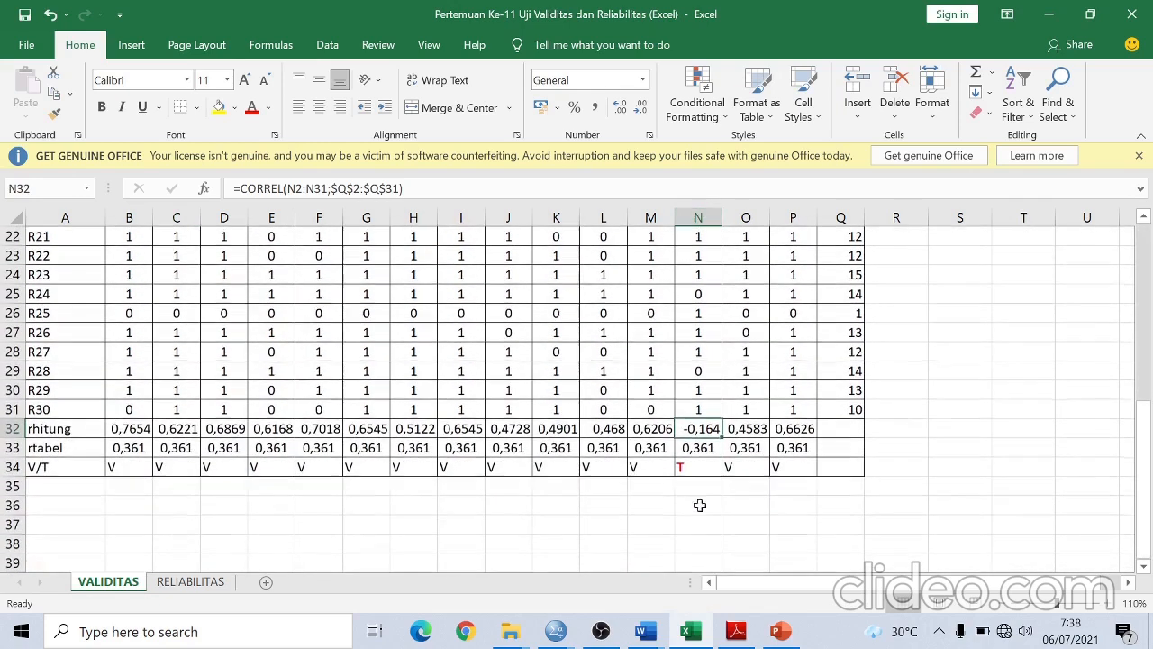
click(689, 471)
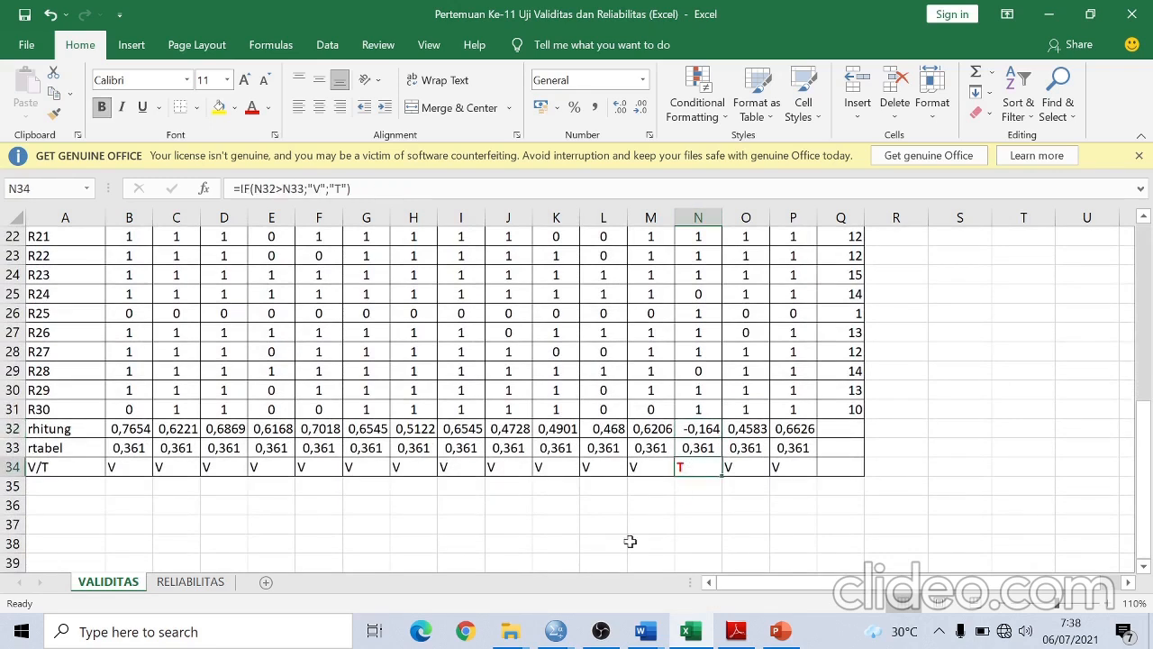
Check the rtabel value in B33 against the Product Moment table on PowerPoint slide 9, then return to the Excel workbook
click(56, 454)
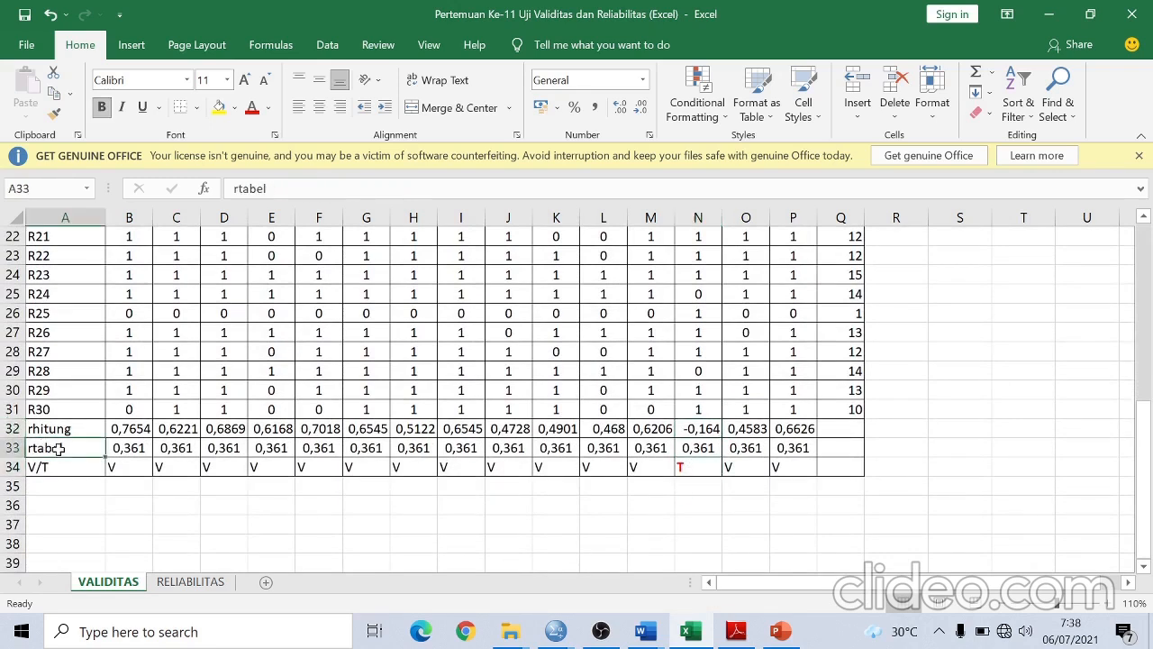
click(124, 450)
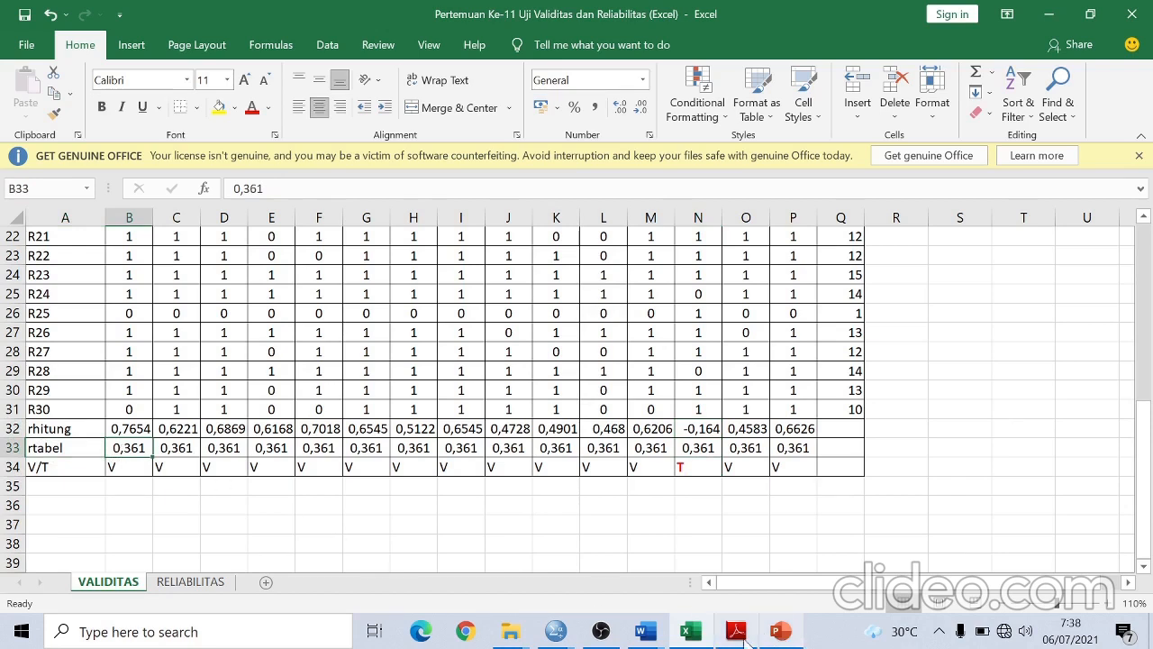
click(737, 633)
click(780, 631)
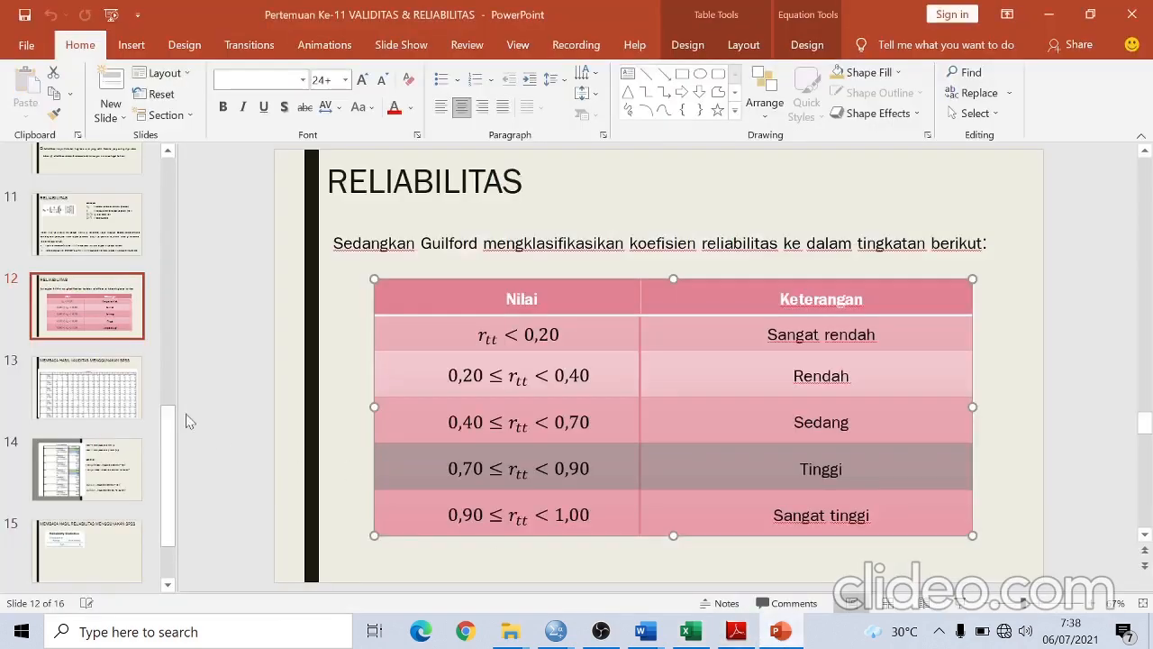
scroll(88, 443, up, 2)
click(88, 443)
click(87, 313)
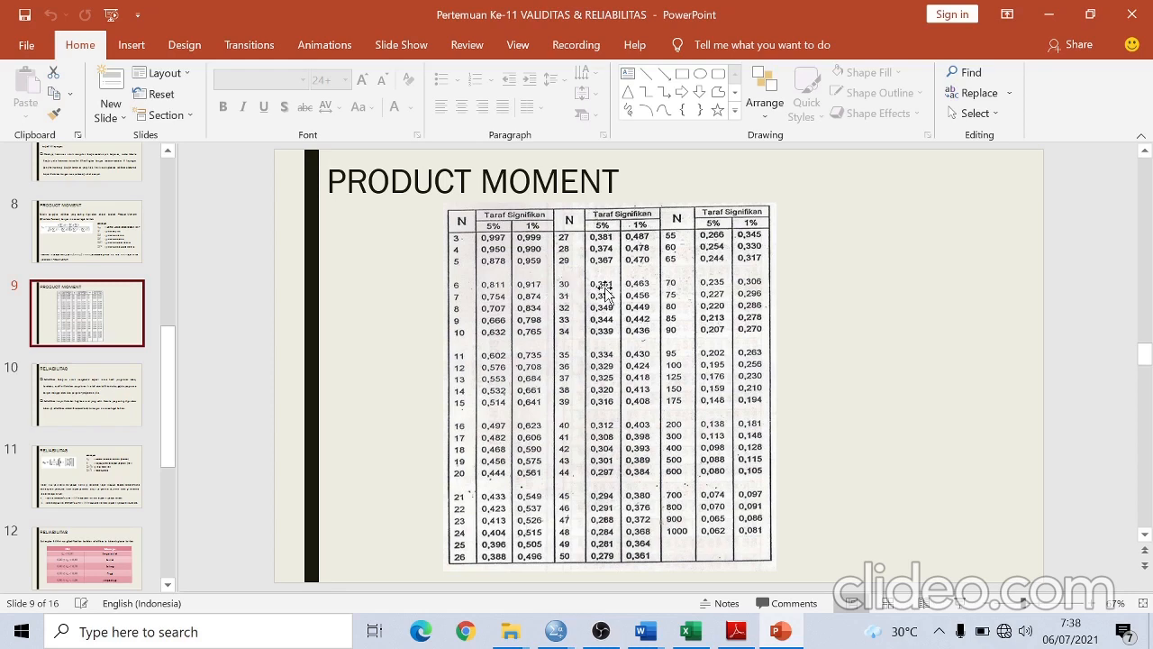
click(703, 629)
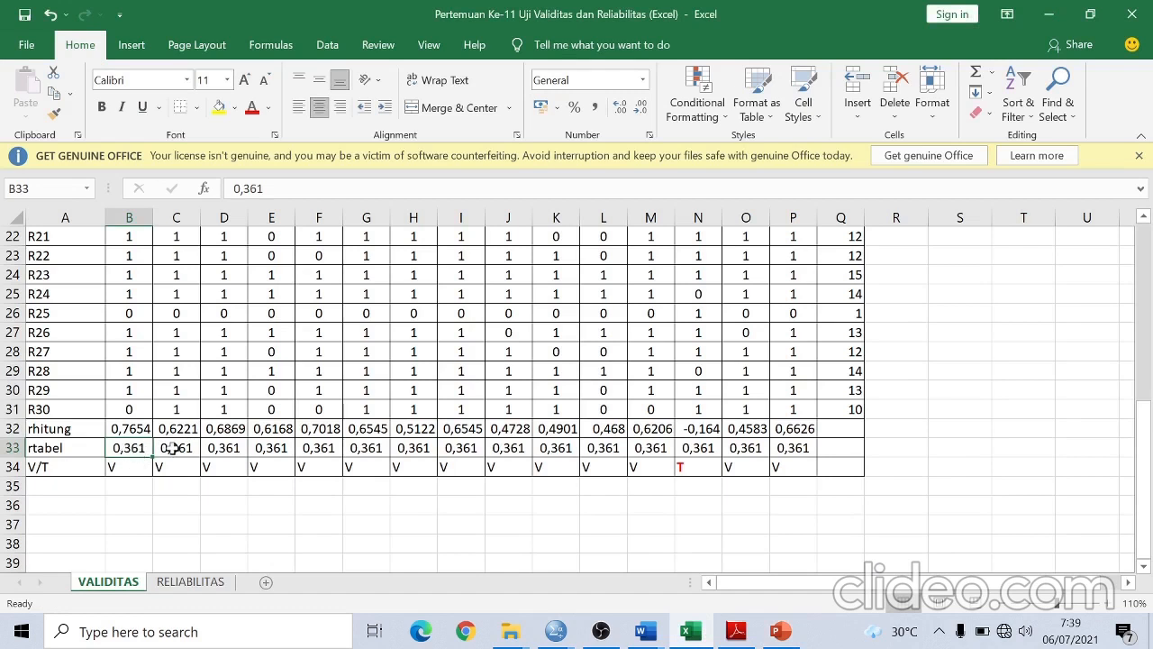
Review the V/T formulas in B34 and N34, and select the whole P13 column to inspect its result
click(120, 467)
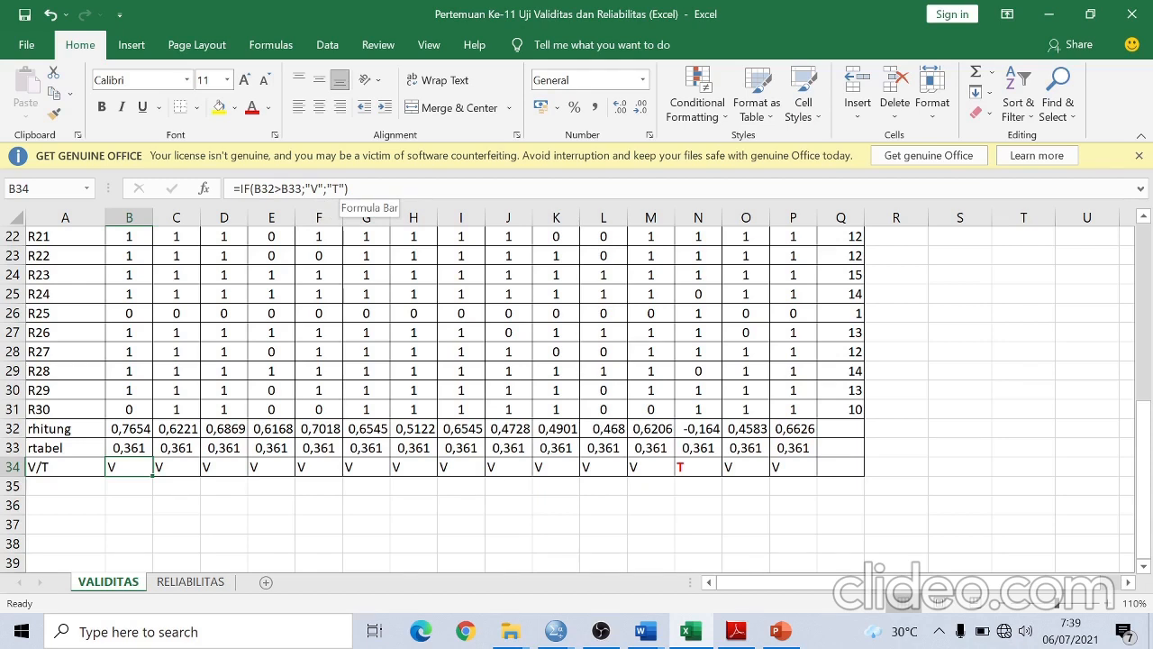
click(269, 501)
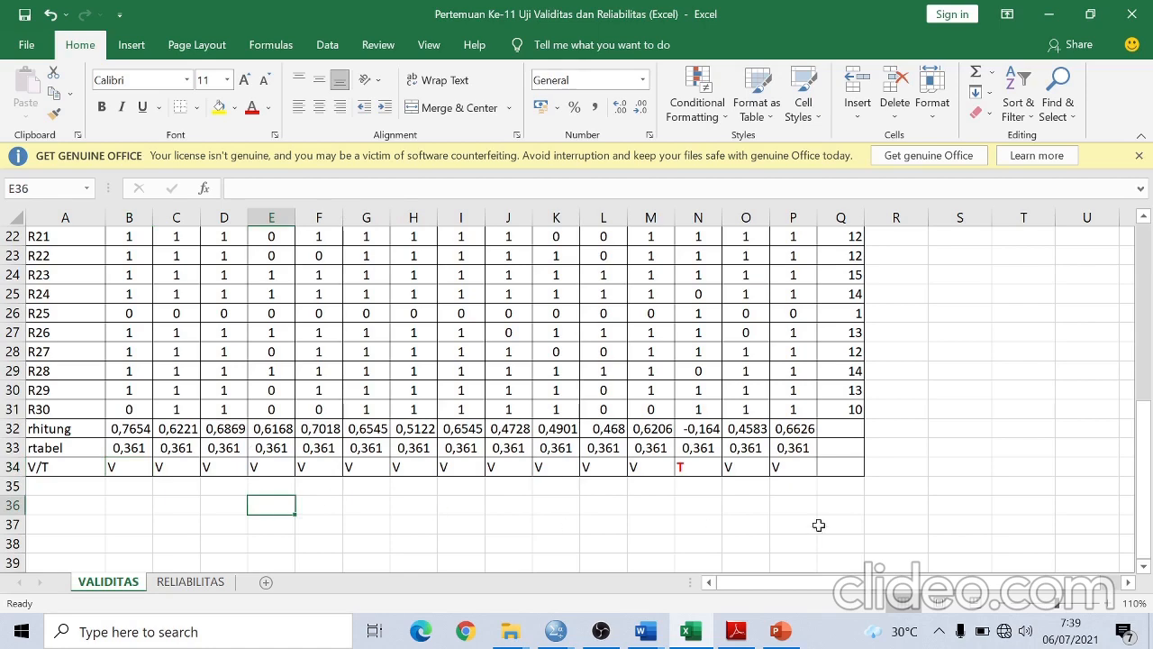
click(703, 469)
scroll(709, 470, up, 7)
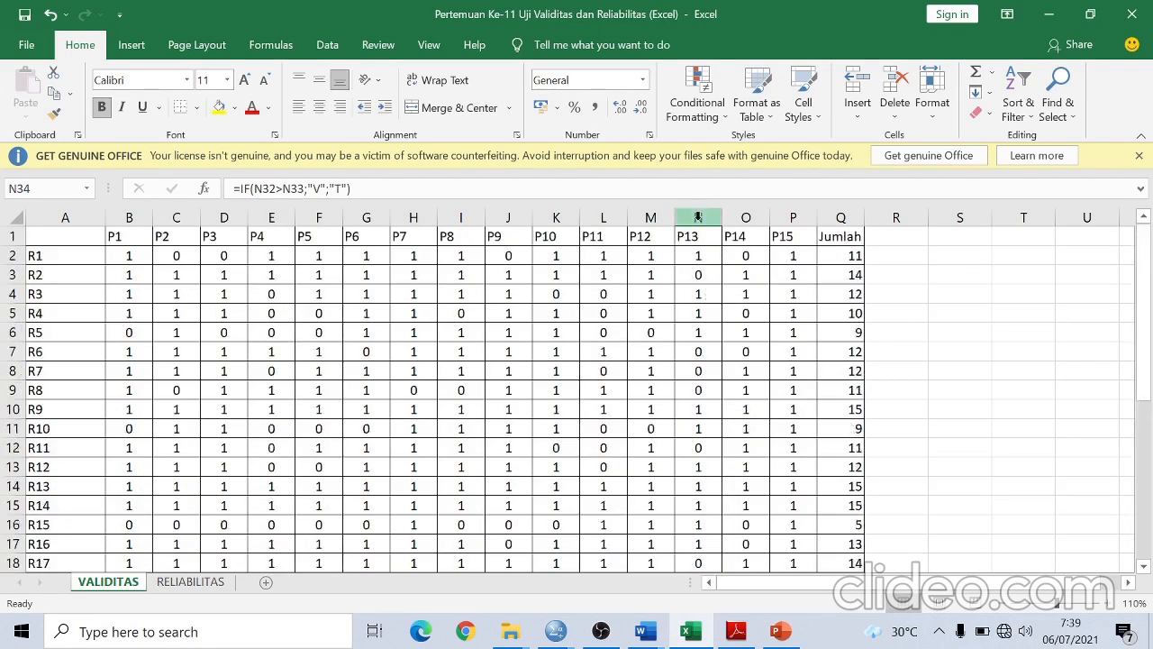
click(699, 218)
scroll(704, 489, down, 2)
scroll(703, 490, down, 6)
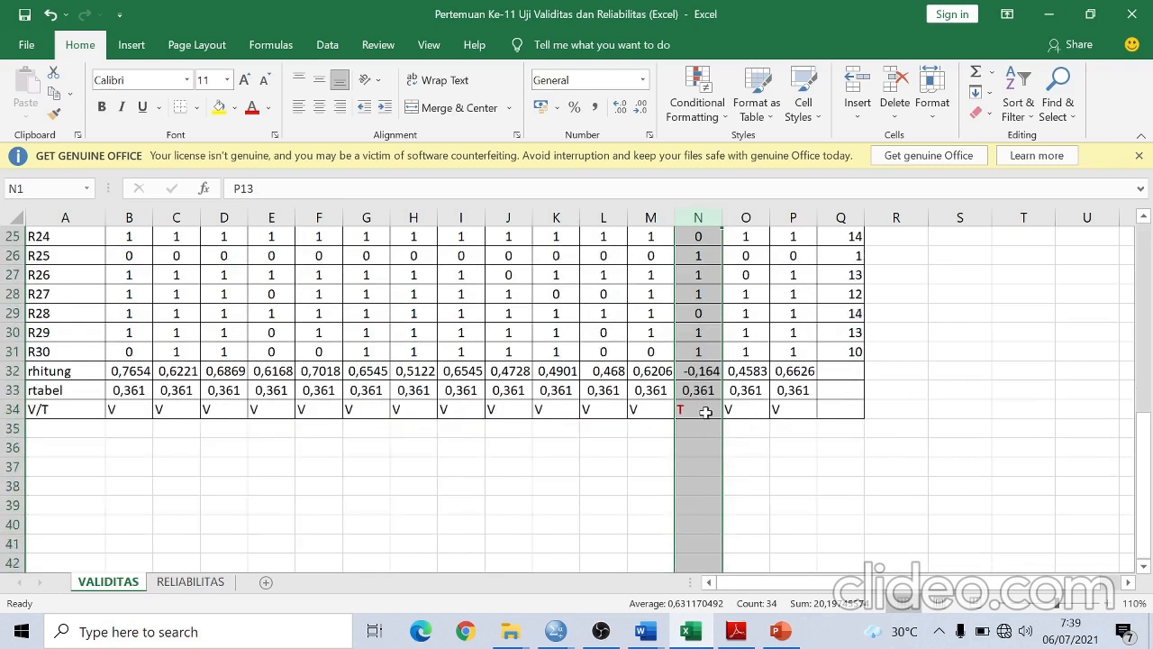
Switch to the SPSS output to compare the TOTAL column of the Correlations table, and return to Excel
click(556, 631)
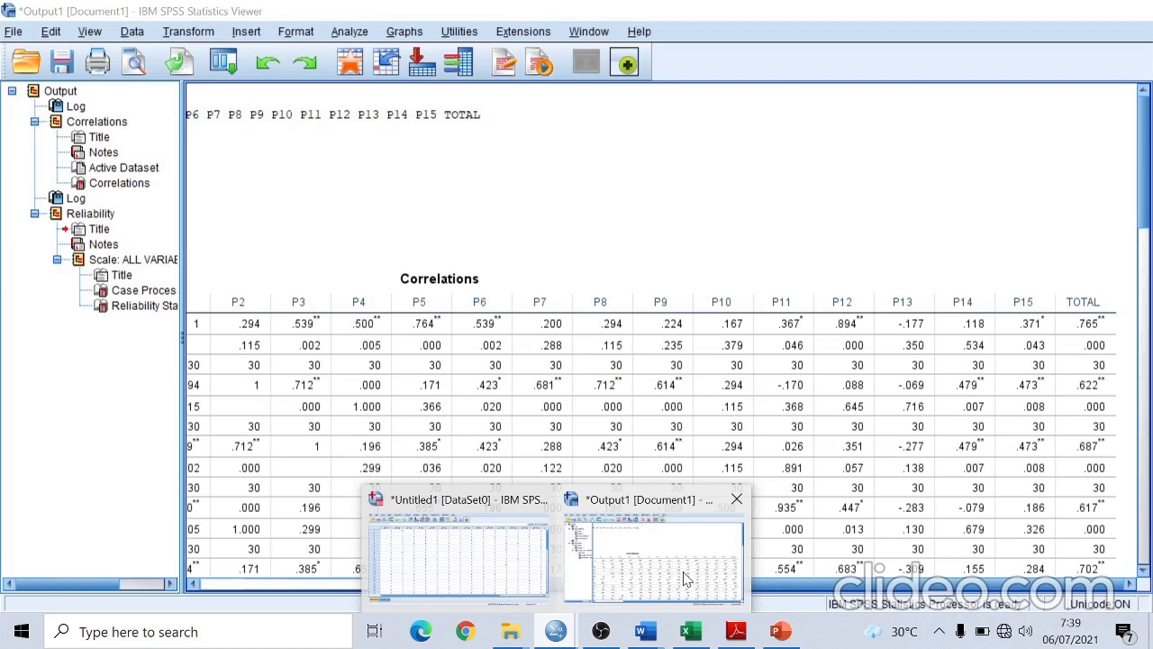
click(685, 578)
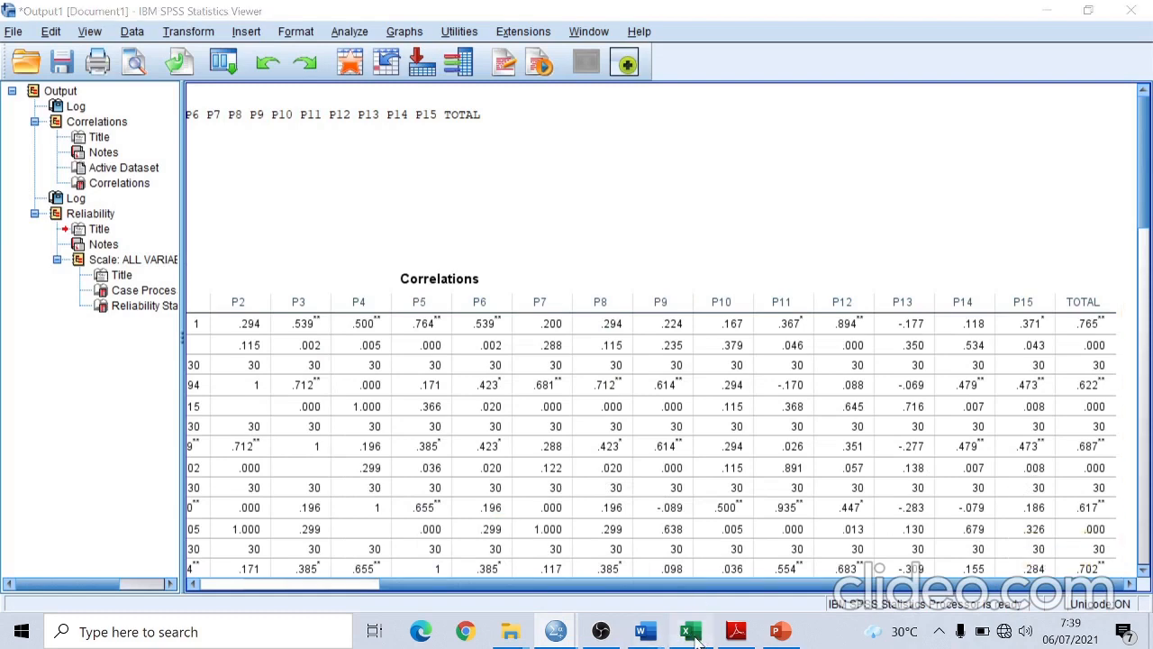
click(691, 632)
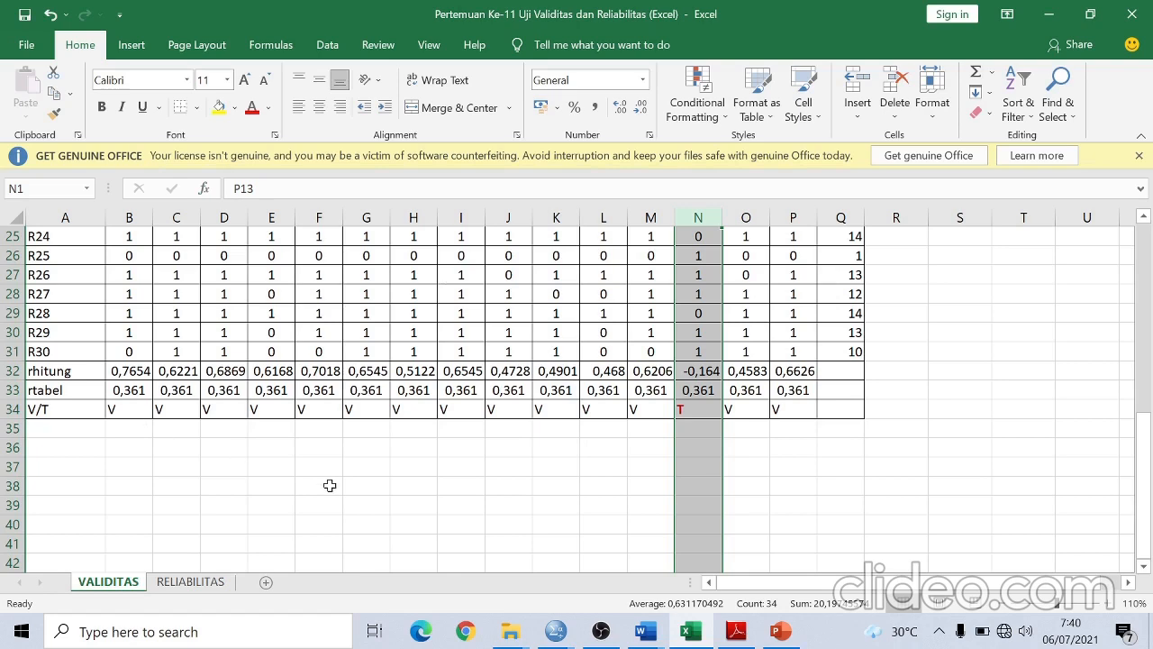
Open the RELIABILITAS sheet and examine the item scores and the variance and Reliabilitas rows
click(413, 506)
click(191, 582)
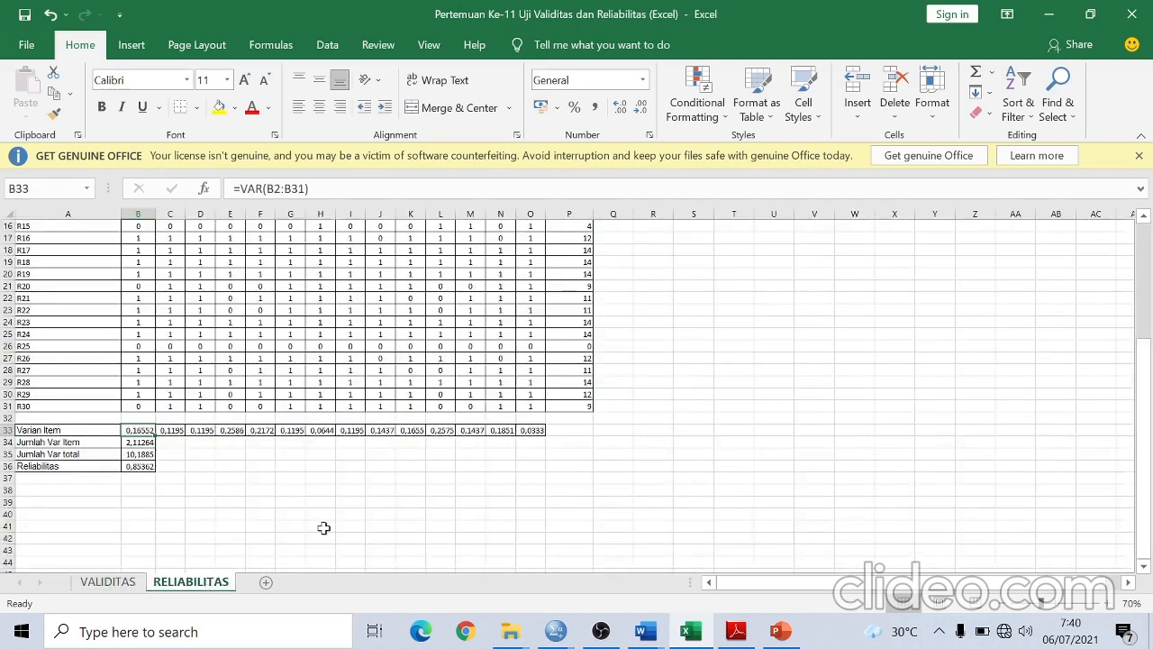
scroll(396, 515, up, 3)
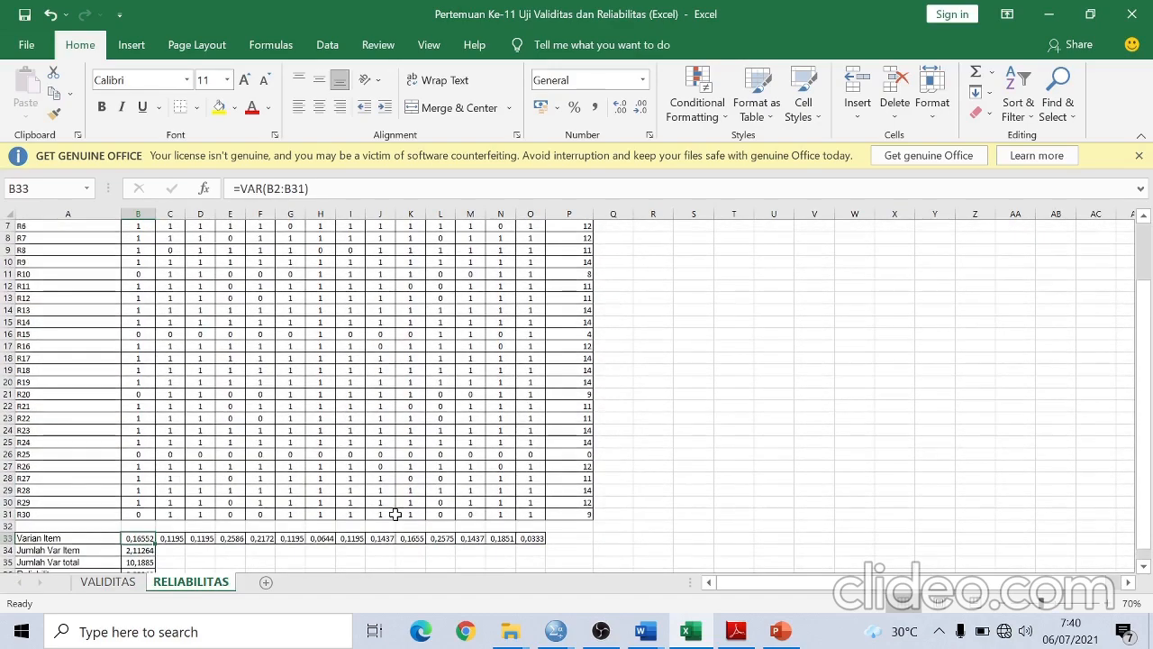
scroll(397, 505, up, 2)
scroll(399, 491, down, 4)
scroll(400, 493, down, 3)
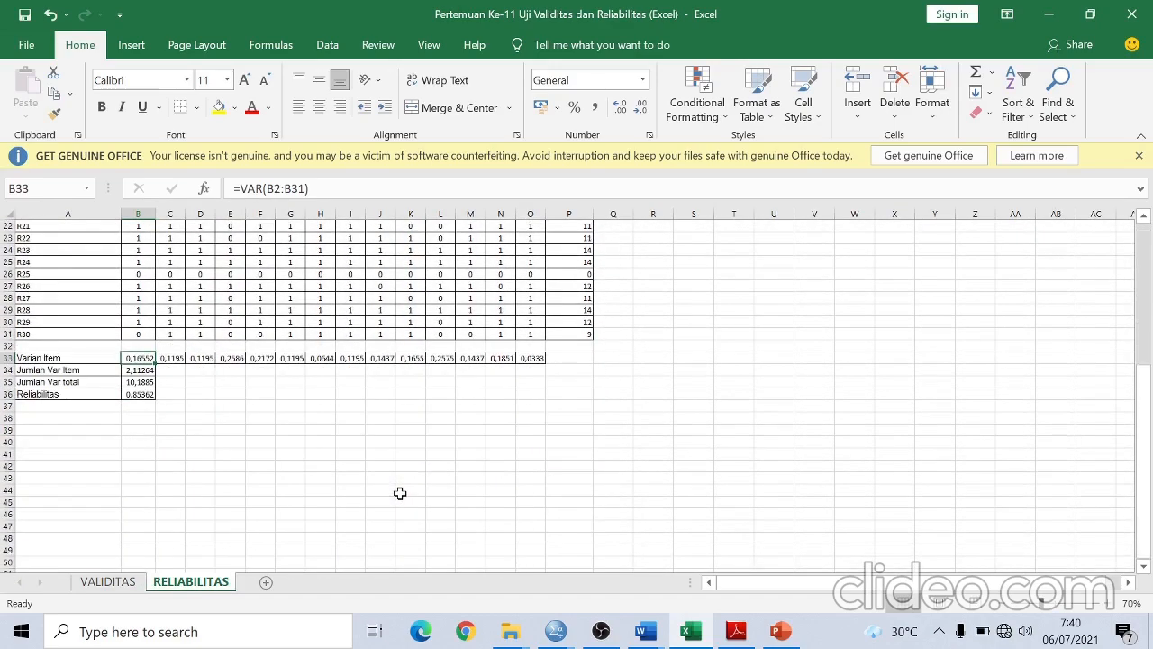
Switch to the Word document Pertemuan Ke-11 Validitas & Reliabilitas and examine section C on downloading SPSS version 26
scroll(399, 492, up, 2)
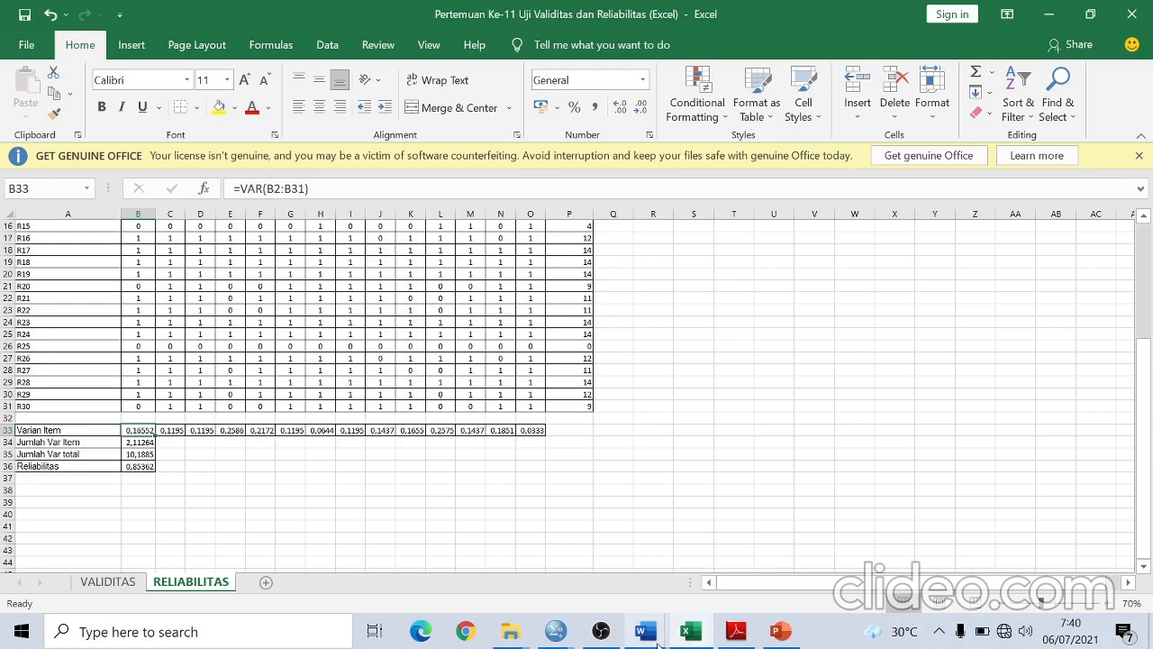
mouse_move(649, 638)
mouse_move(593, 579)
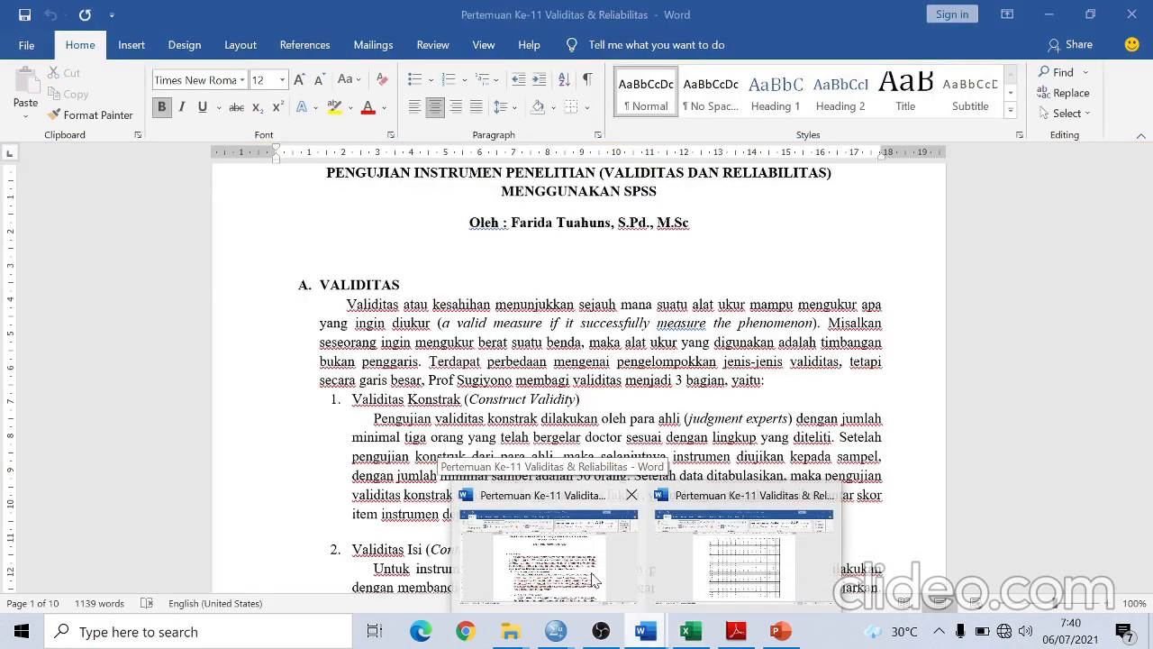
click(593, 579)
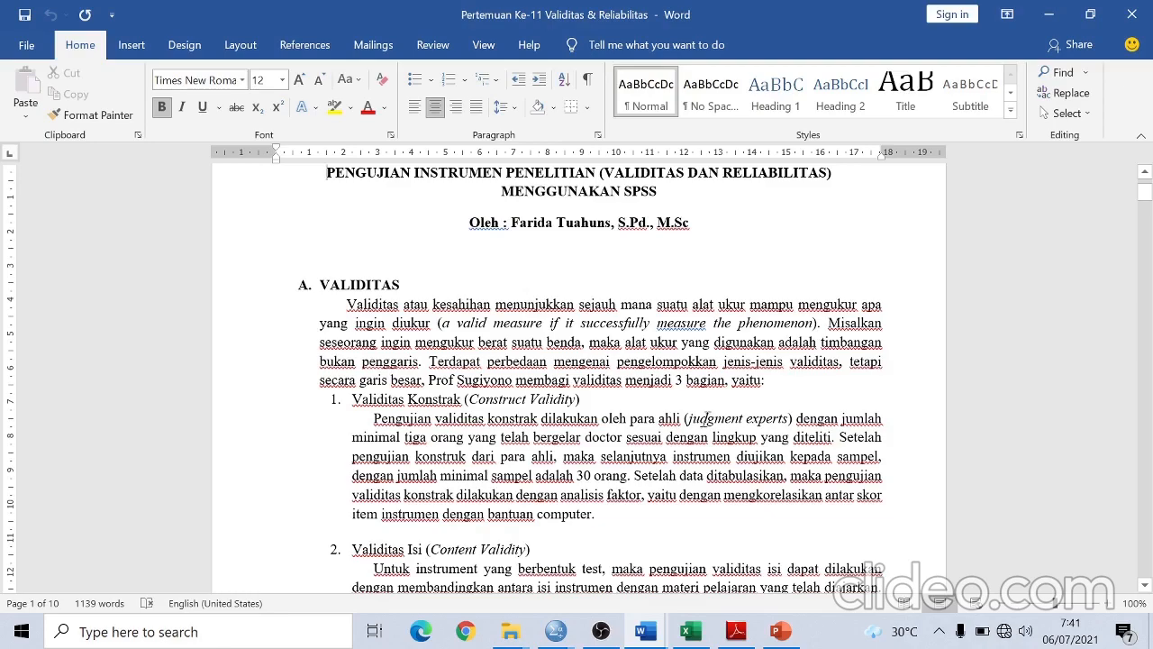
scroll(708, 418, down, 15)
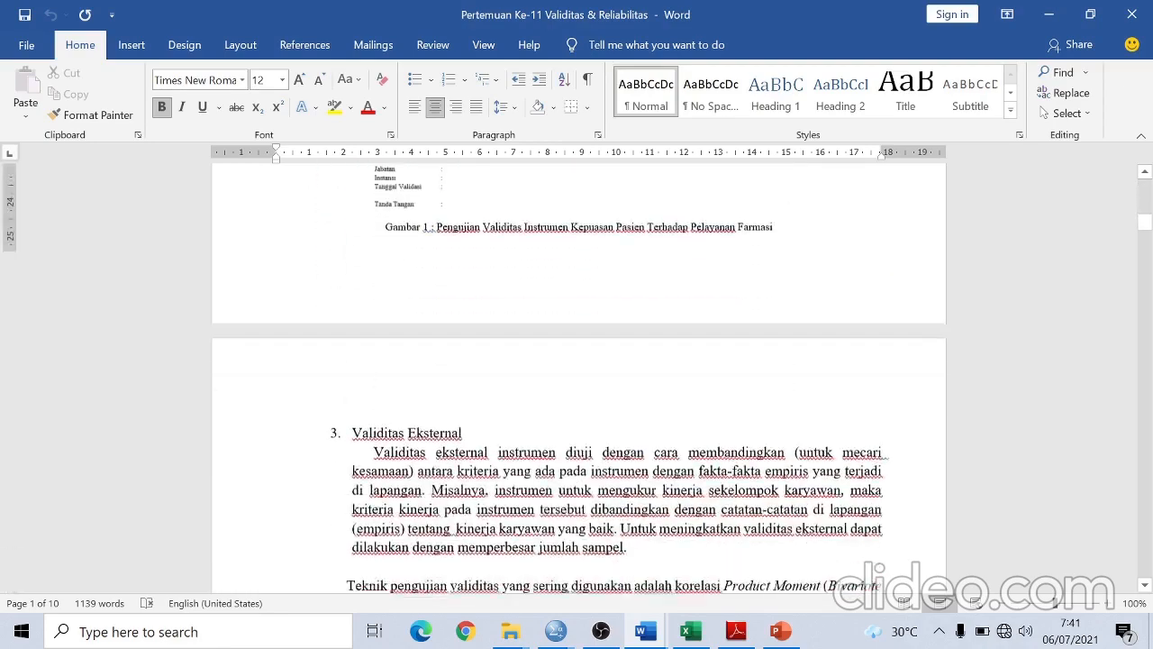
scroll(708, 418, down, 15)
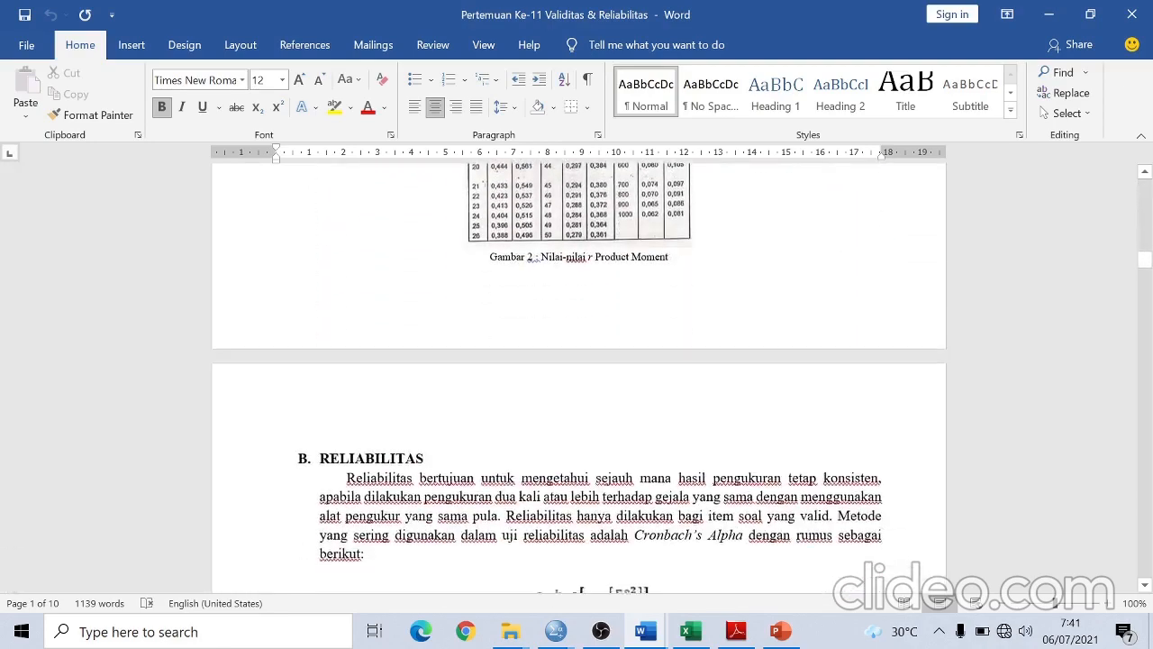
scroll(579, 374, down, 15)
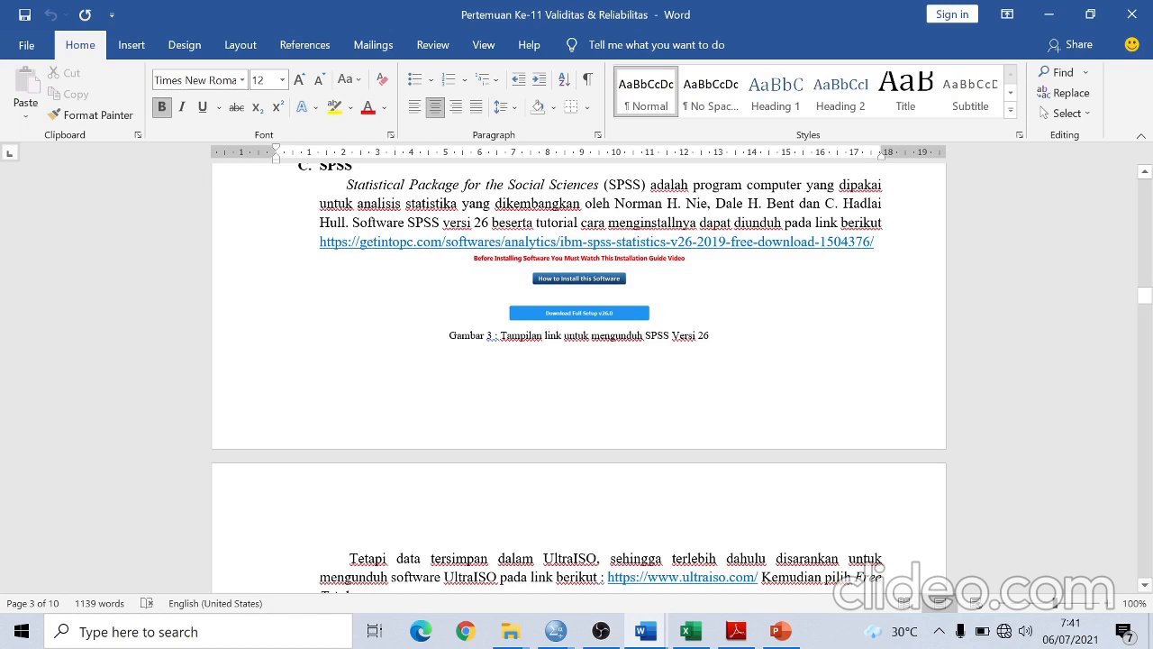
Read the UltraISO download instructions and examine the installed SPSS window in Gambar 5, up to the start of section D
scroll(542, 416, down, 1)
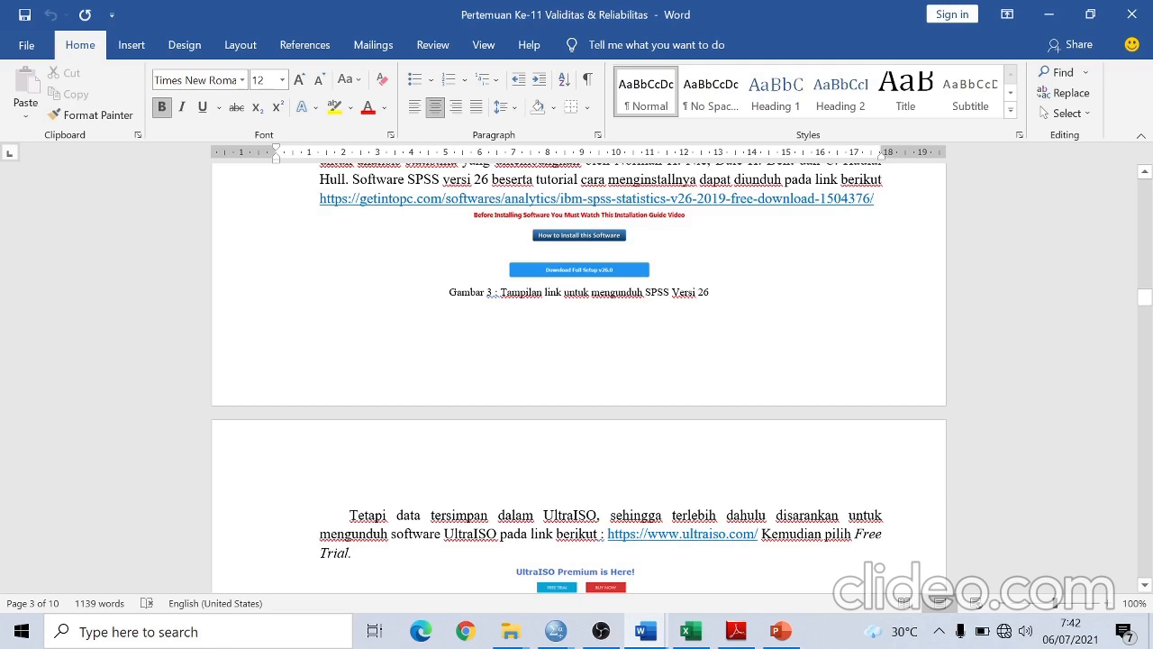
scroll(675, 371, down, 1)
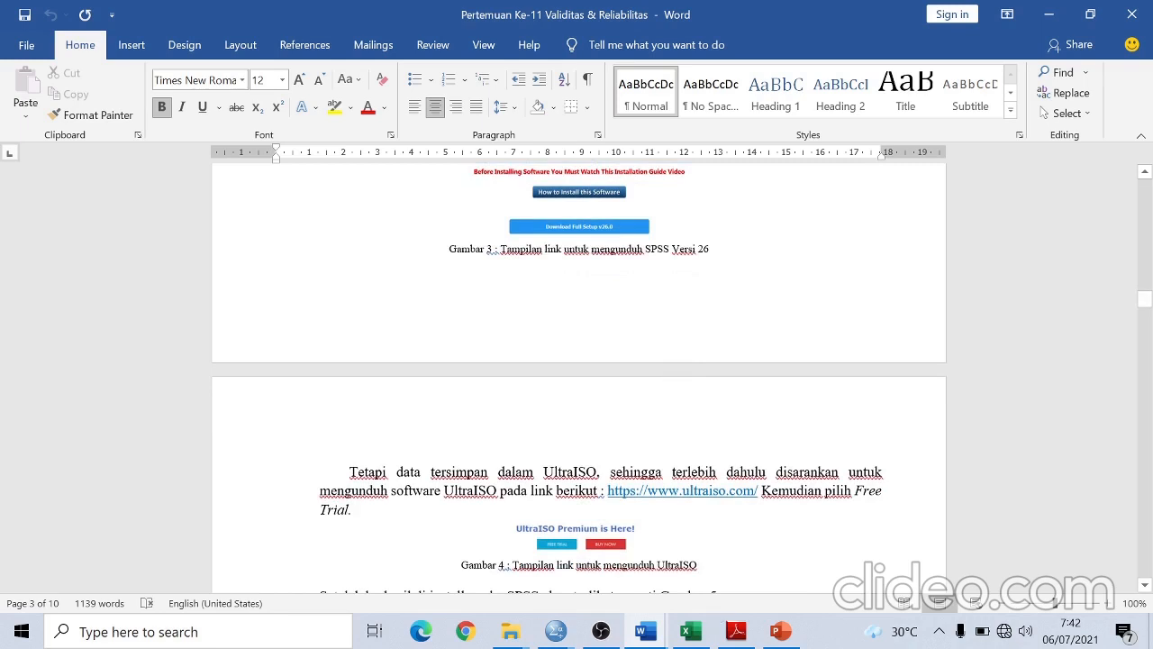
scroll(579, 379, down, 1)
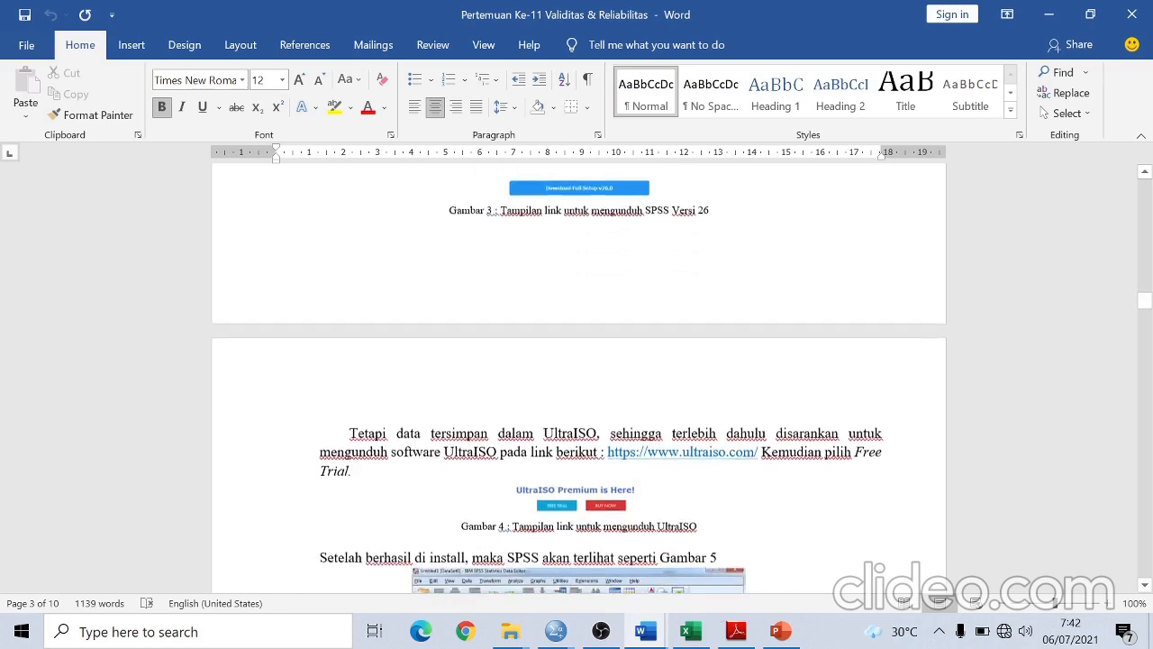
scroll(580, 379, down, 1)
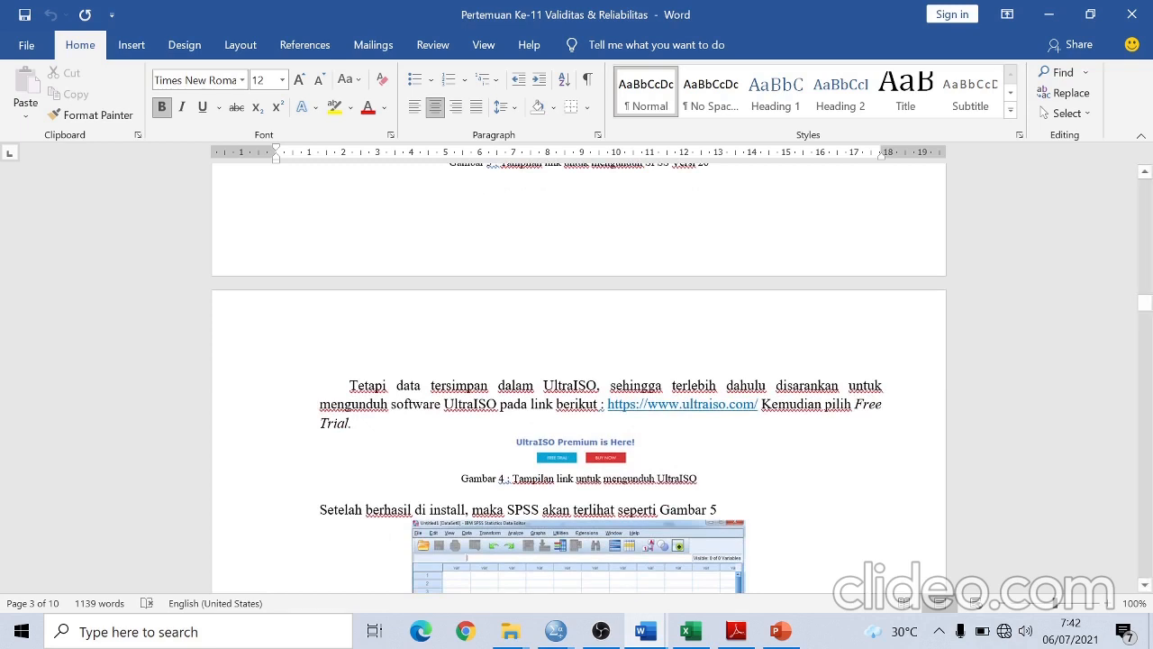
scroll(579, 379, down, 6)
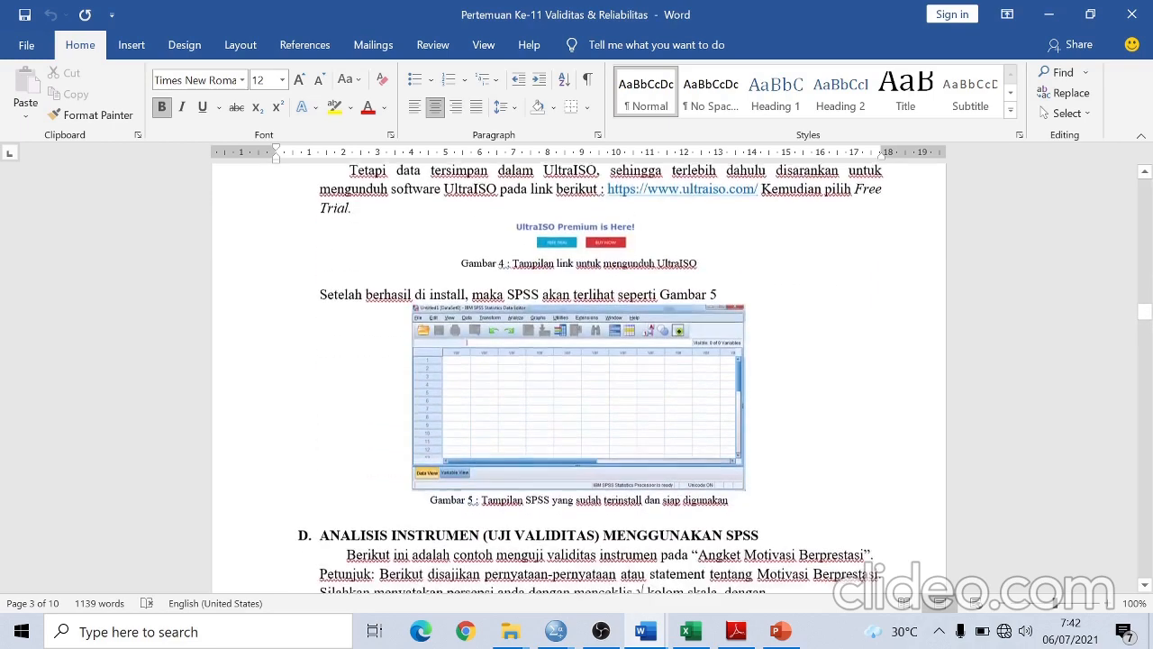